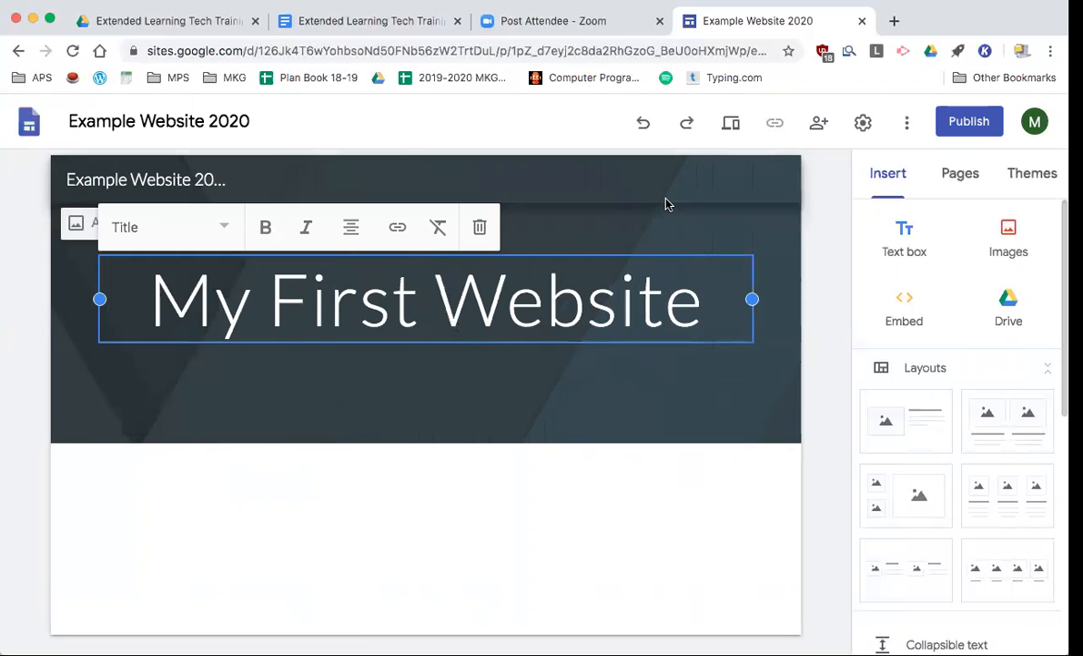
- Deselect the header title after entering 'My First Website'
left_click(665, 205)
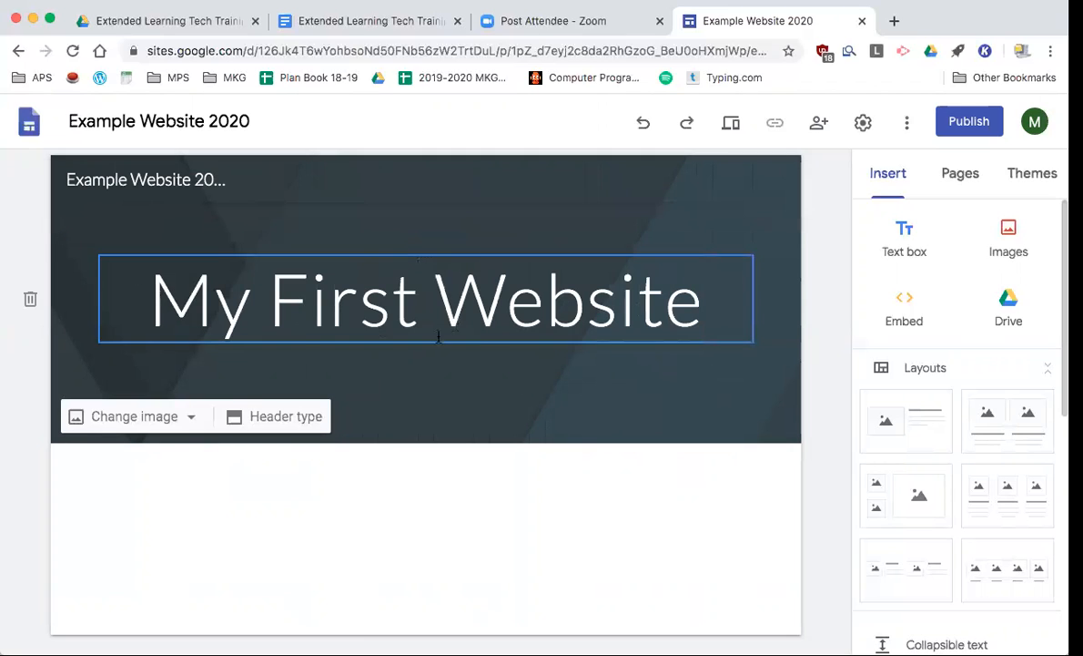
- Set the header background to the laptop-and-coffee photo from the image Gallery
left_click(186, 421)
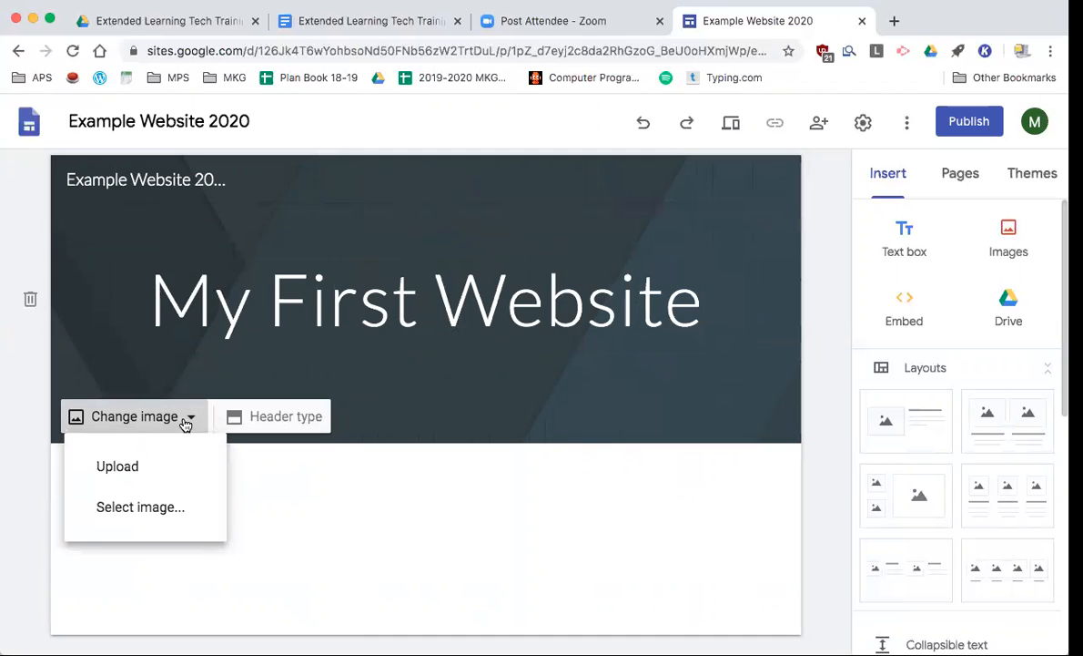
left_click(142, 509)
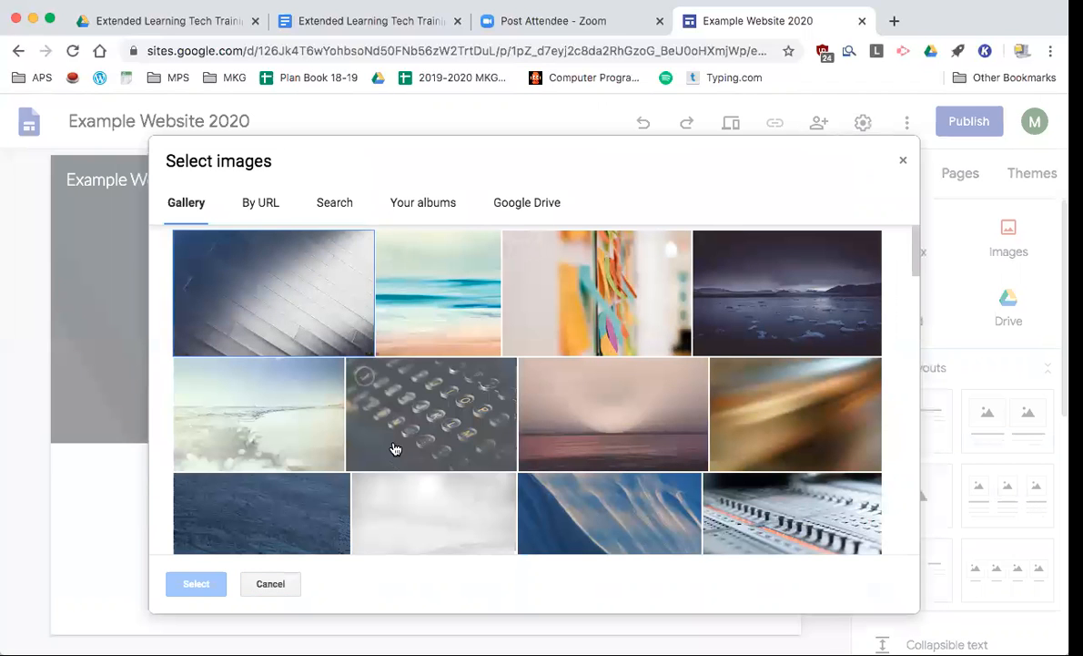
scroll(492, 372, "down", 7)
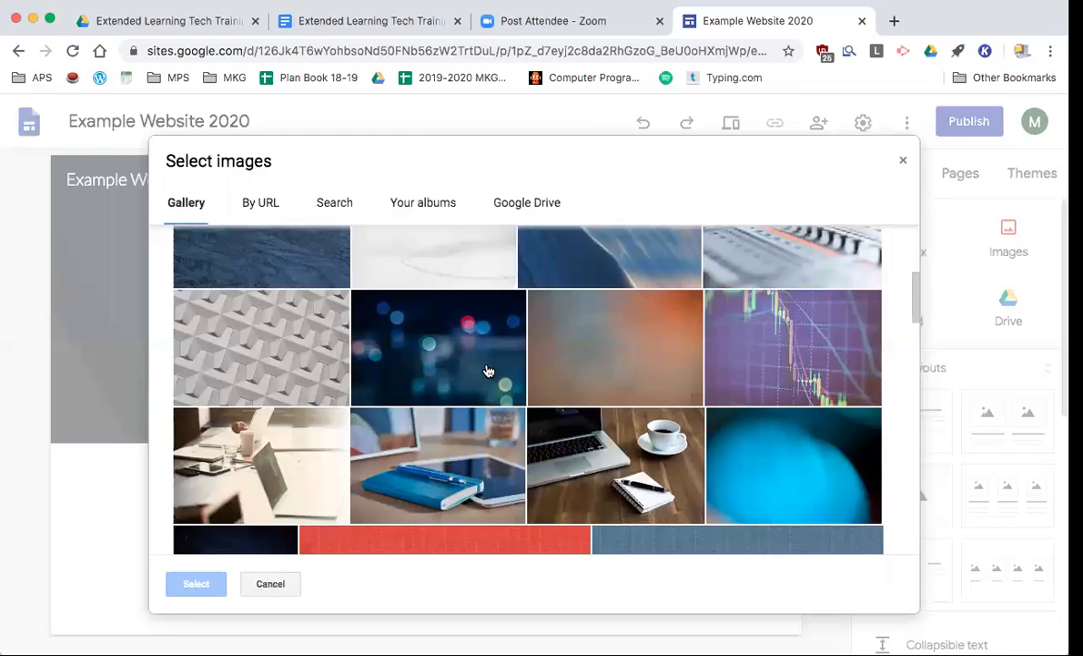
scroll(489, 371, "down", 10)
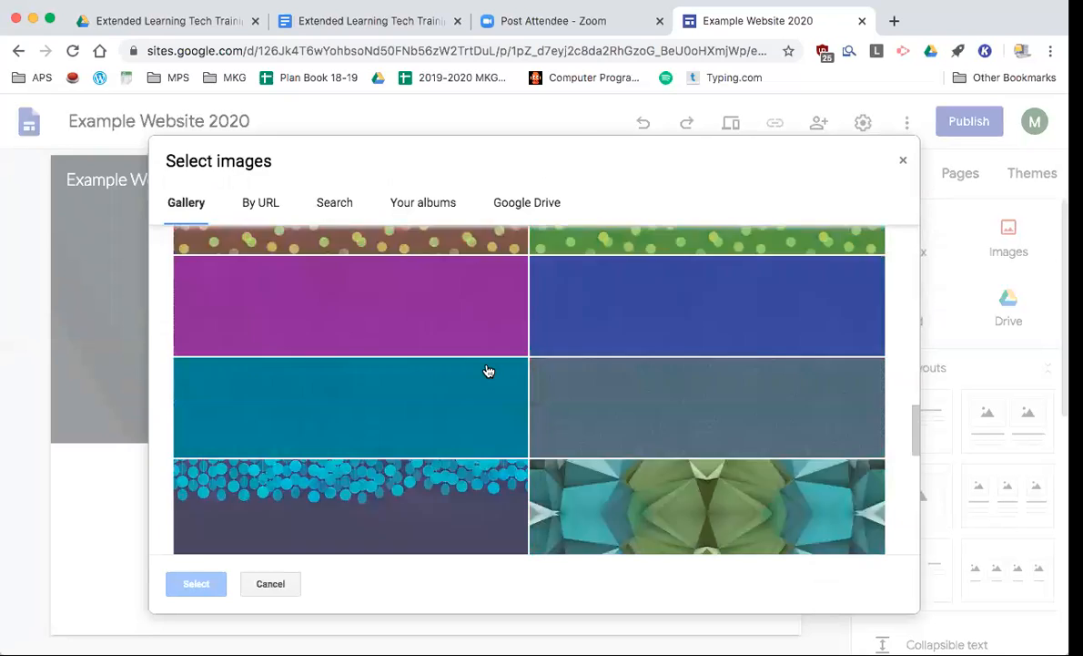
scroll(489, 371, "up", 10)
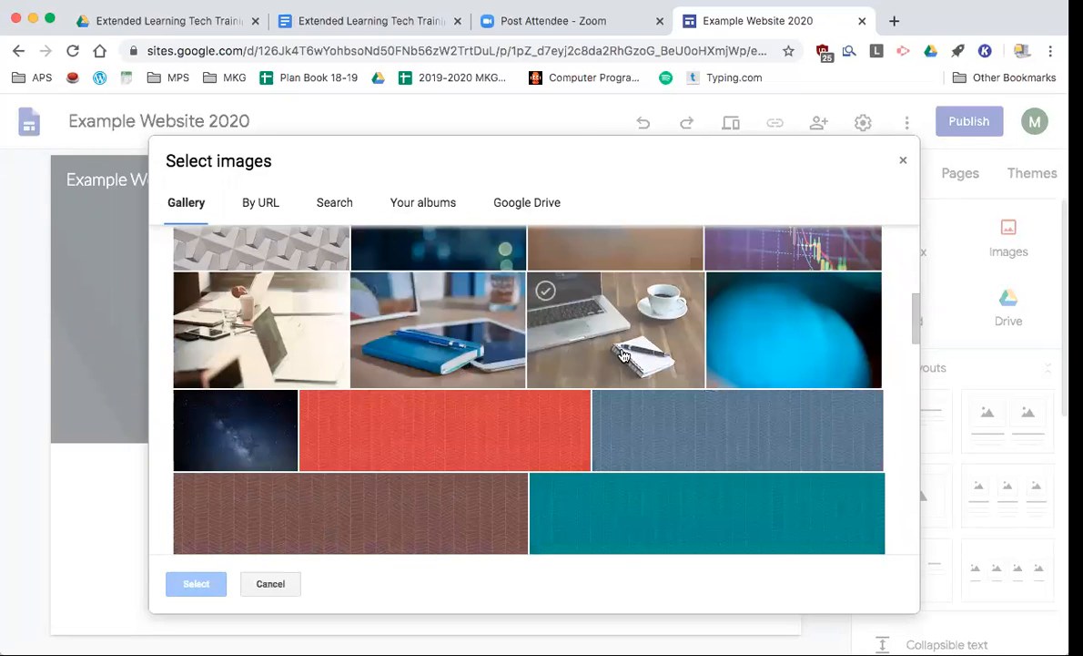
left_click(629, 321)
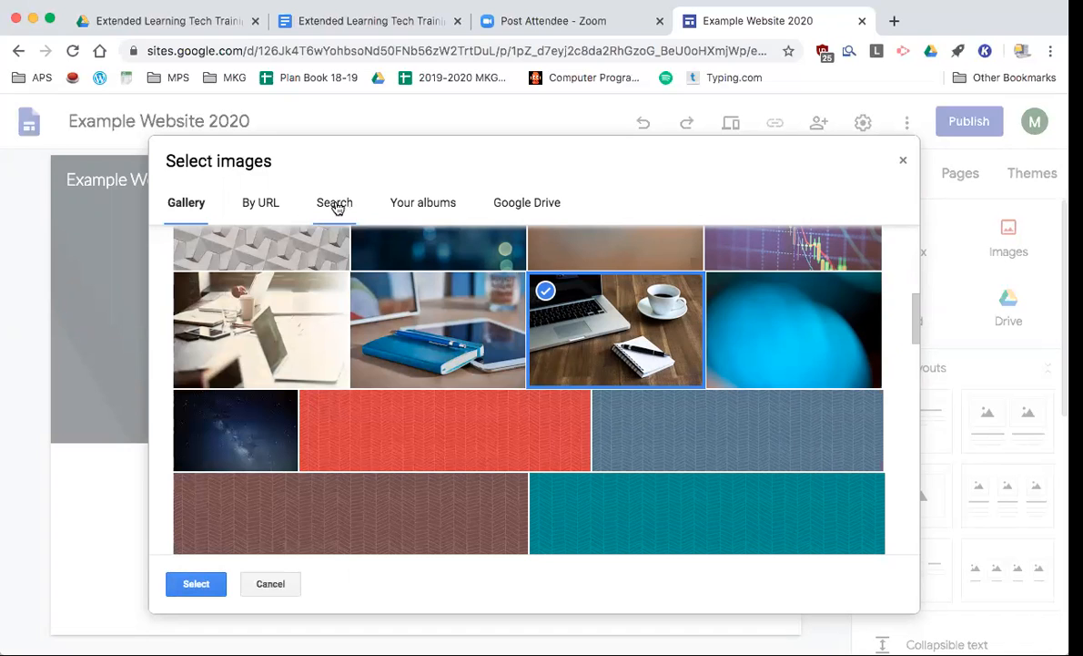
left_click(198, 586)
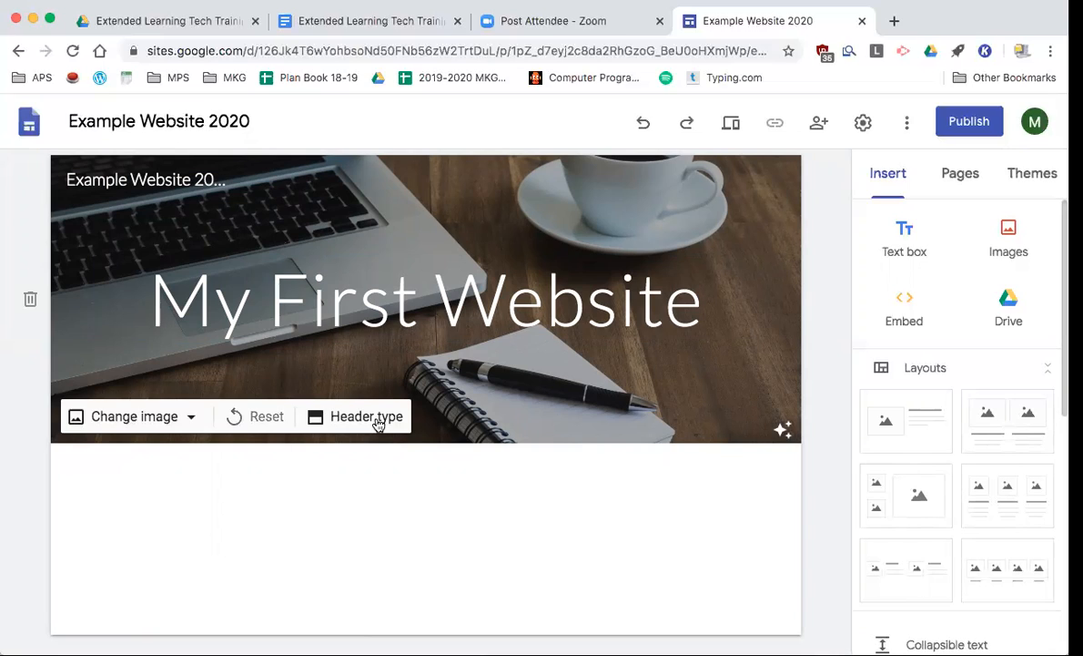
- Switch the header type from Cover to Large banner
left_click(357, 421)
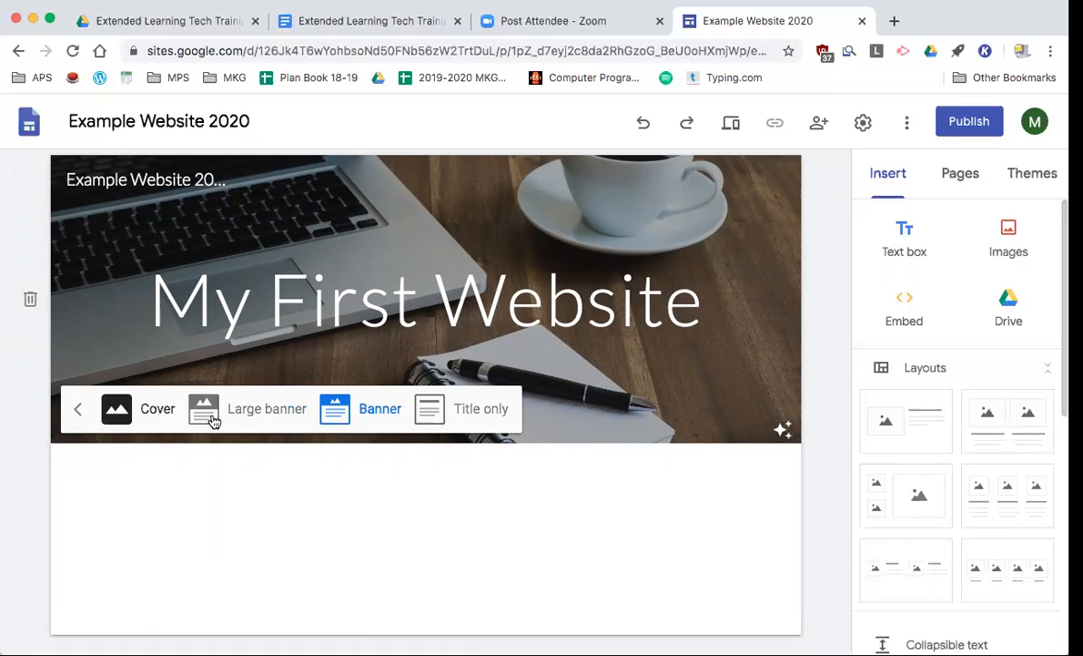
left_click(137, 409)
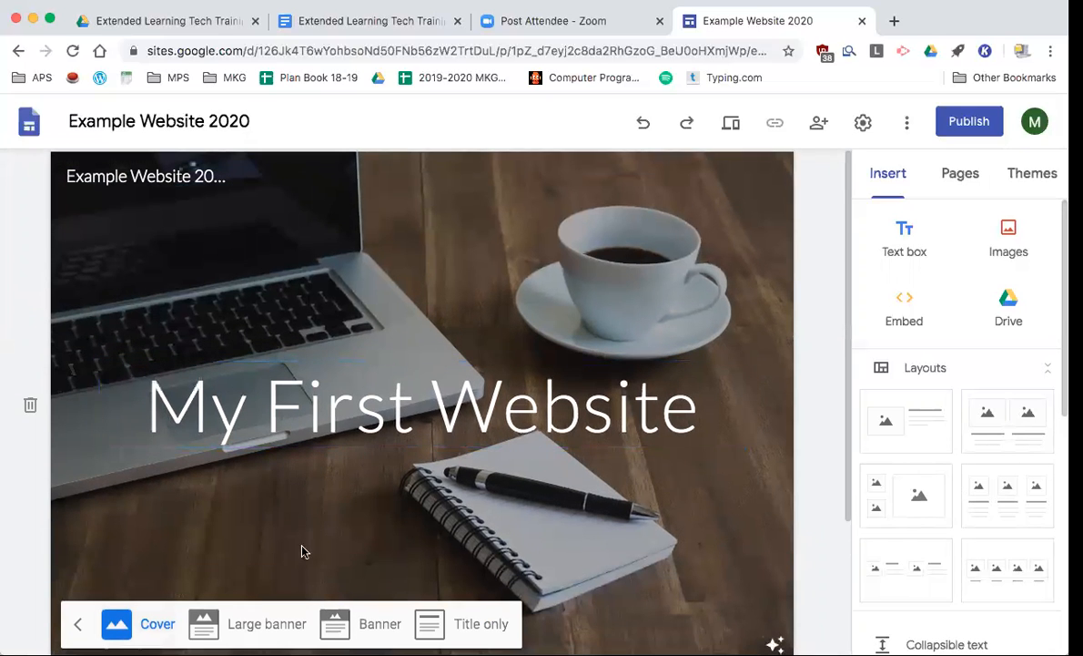
left_click(271, 623)
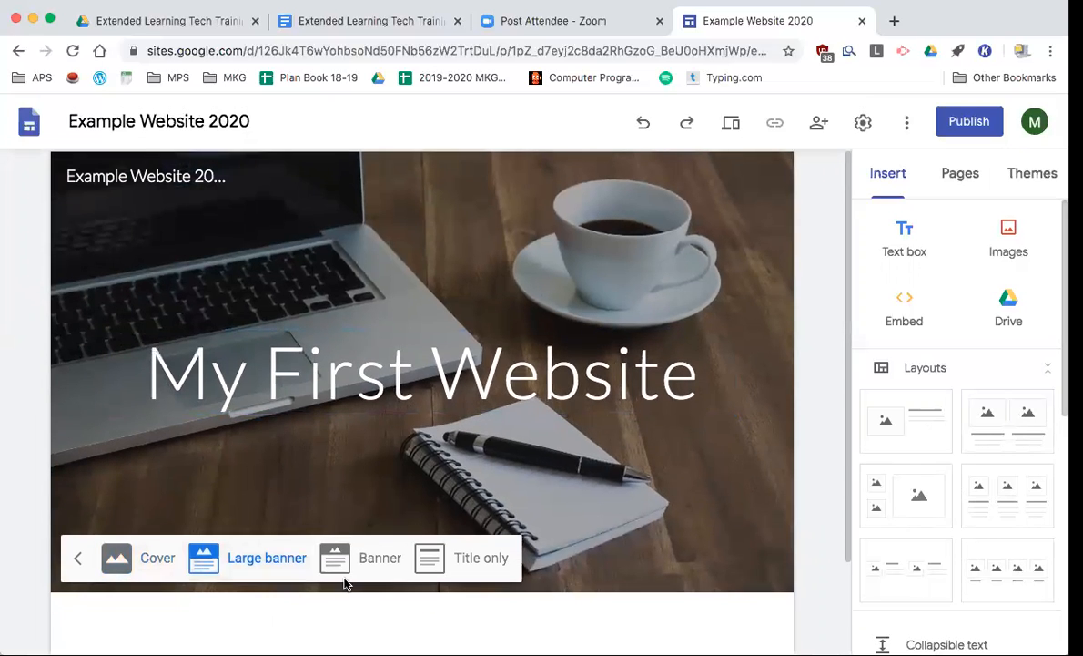
scroll(542, 387, "down", 2)
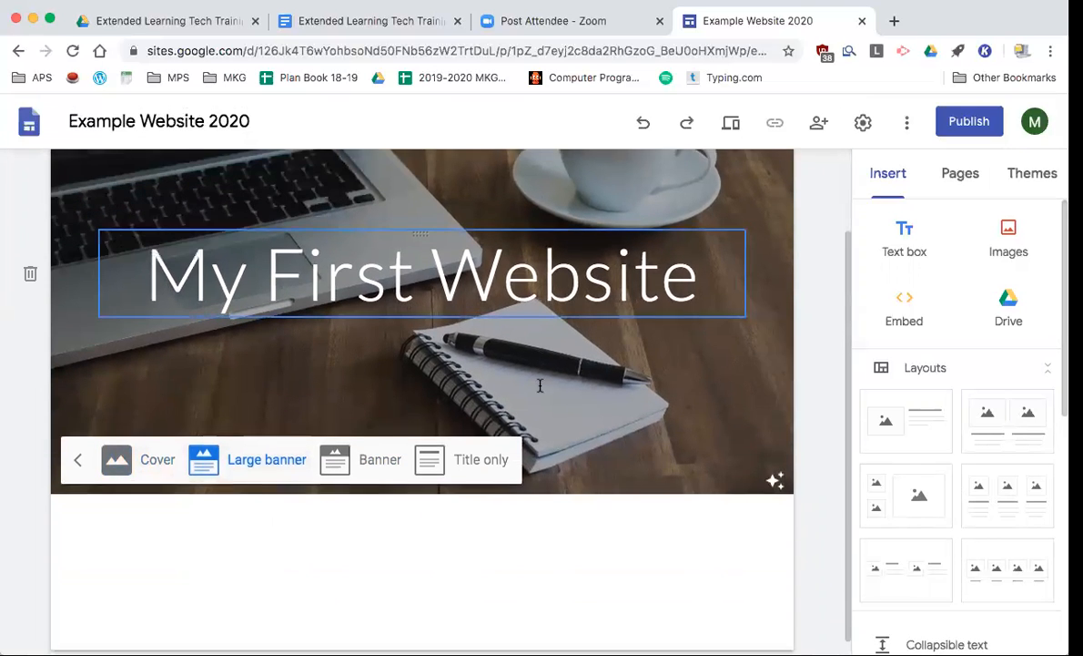
scroll(592, 342, "up", 2)
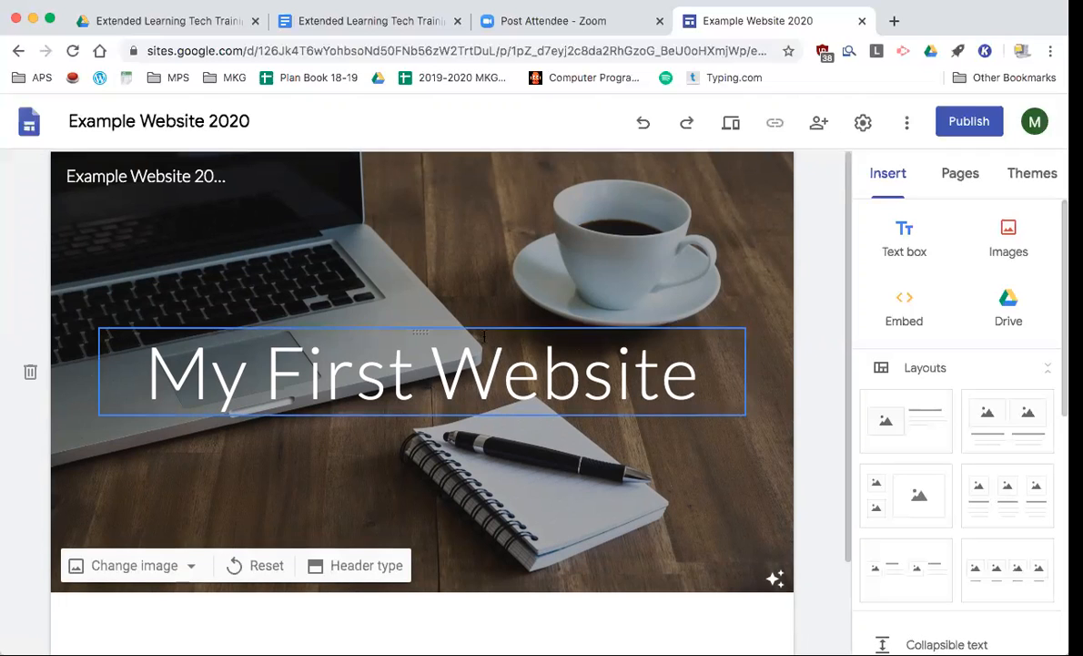
scroll(455, 359, "down", 3)
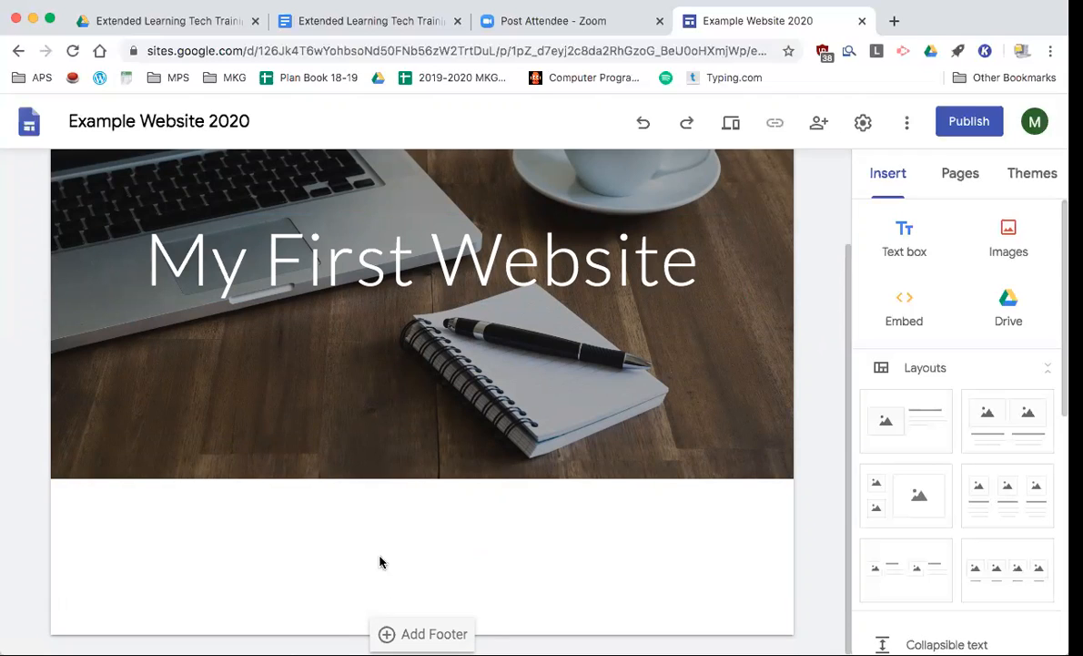
- Add a text box reading 'Welcome to my first website!' in Title style below the header
double_click(271, 563)
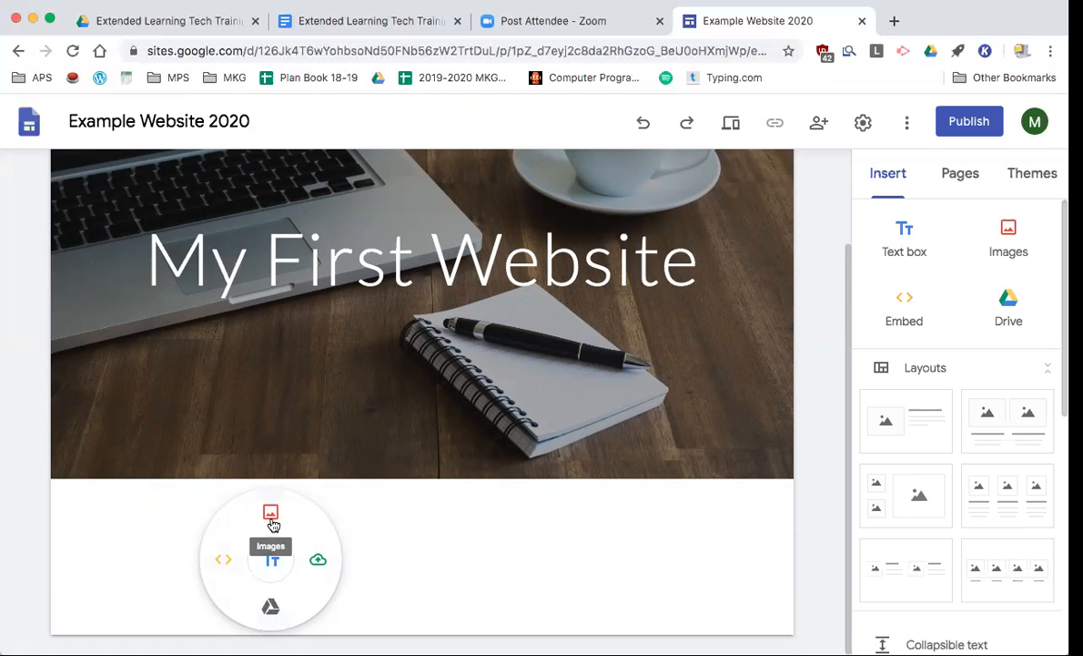
left_click(274, 561)
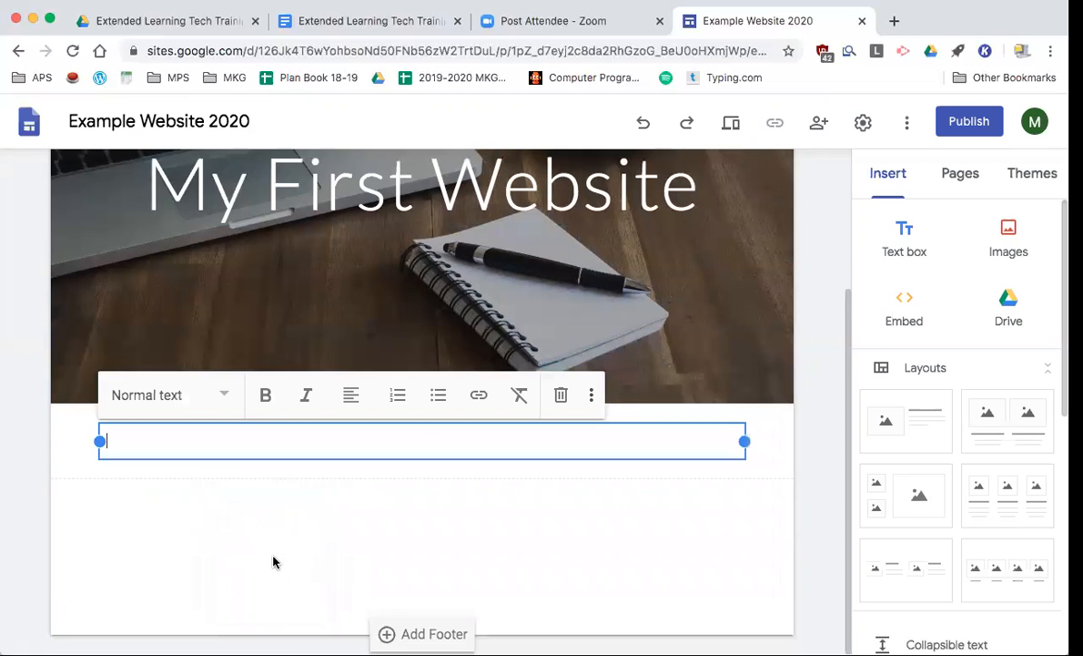
type("Welcome to")
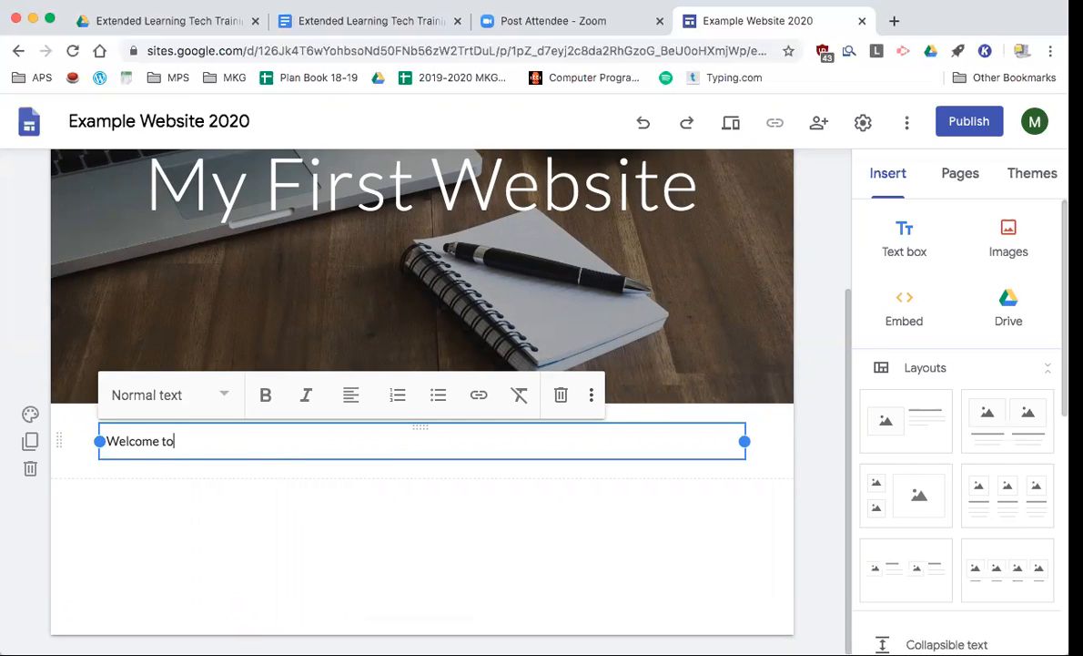
type(" my first website!")
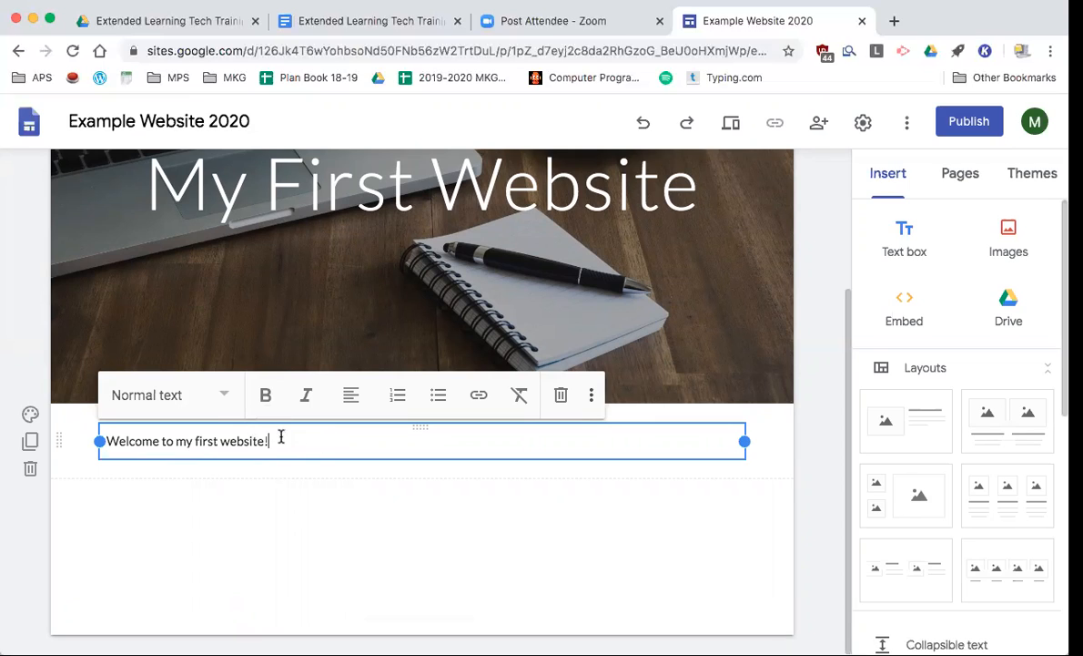
left_click(226, 399)
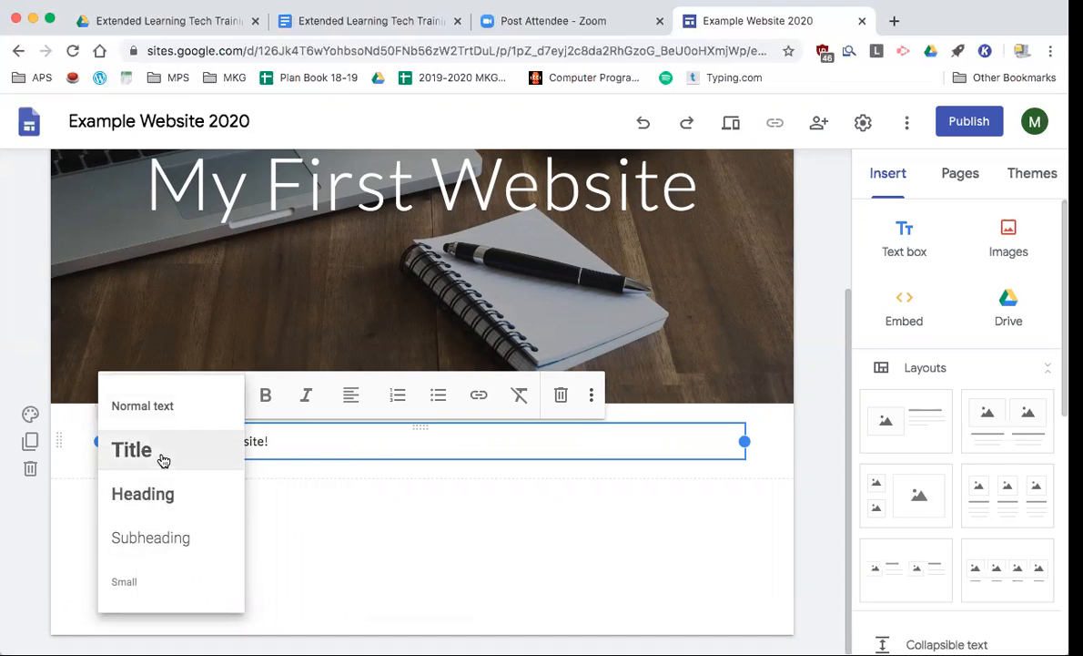
left_click(163, 461)
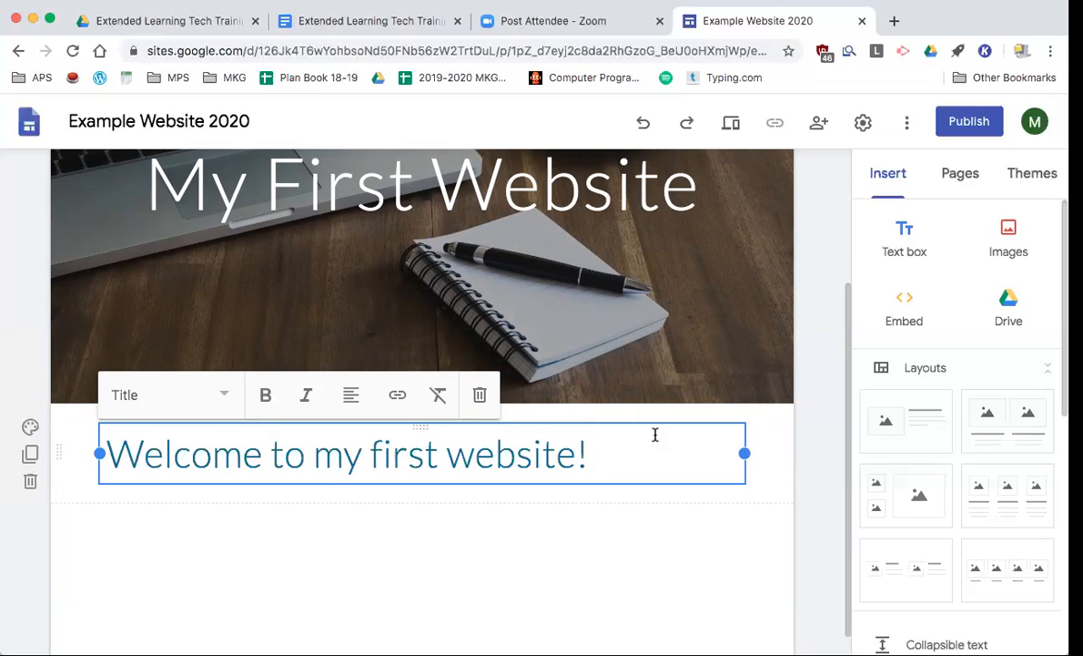
- Apply the Diplomat theme, leaving the Simple theme's colours unchanged
left_click(1035, 185)
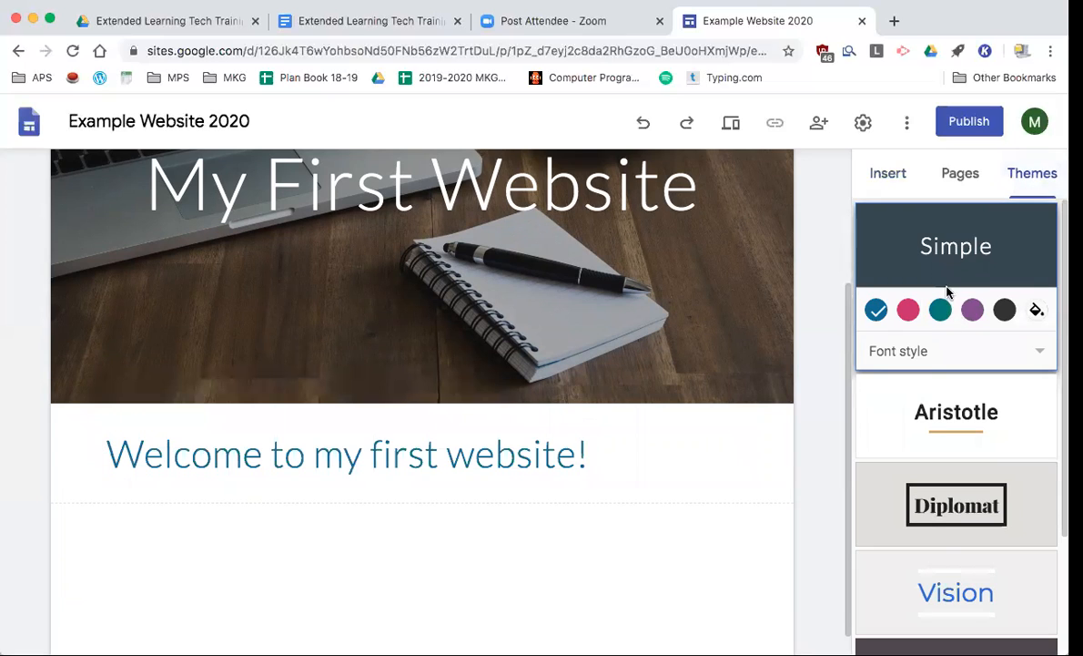
left_click(1037, 311)
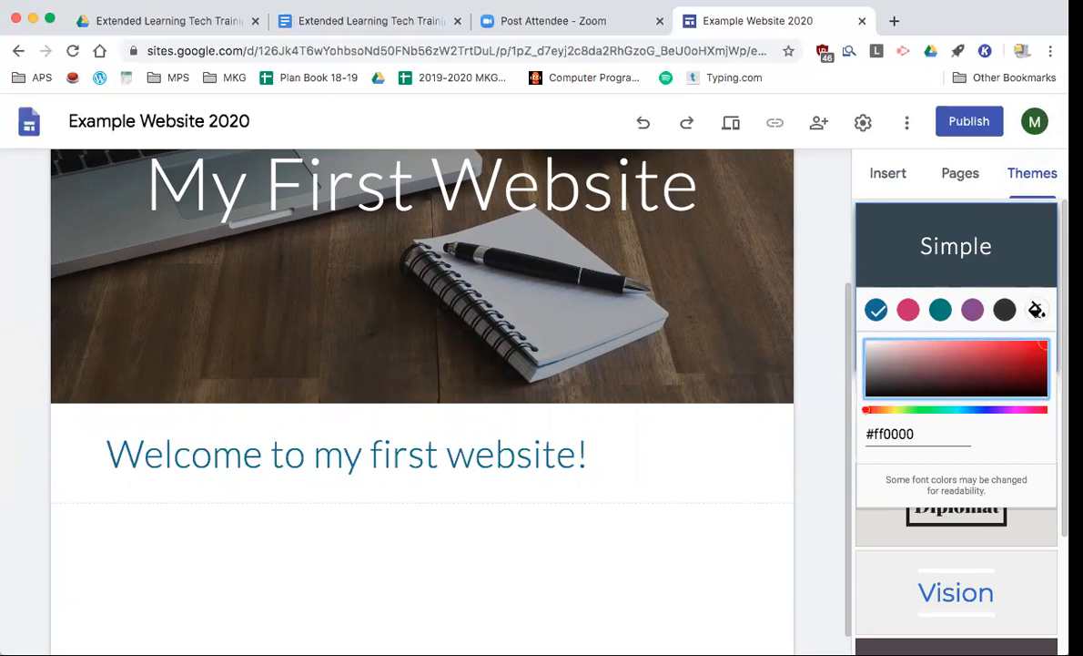
left_click(822, 289)
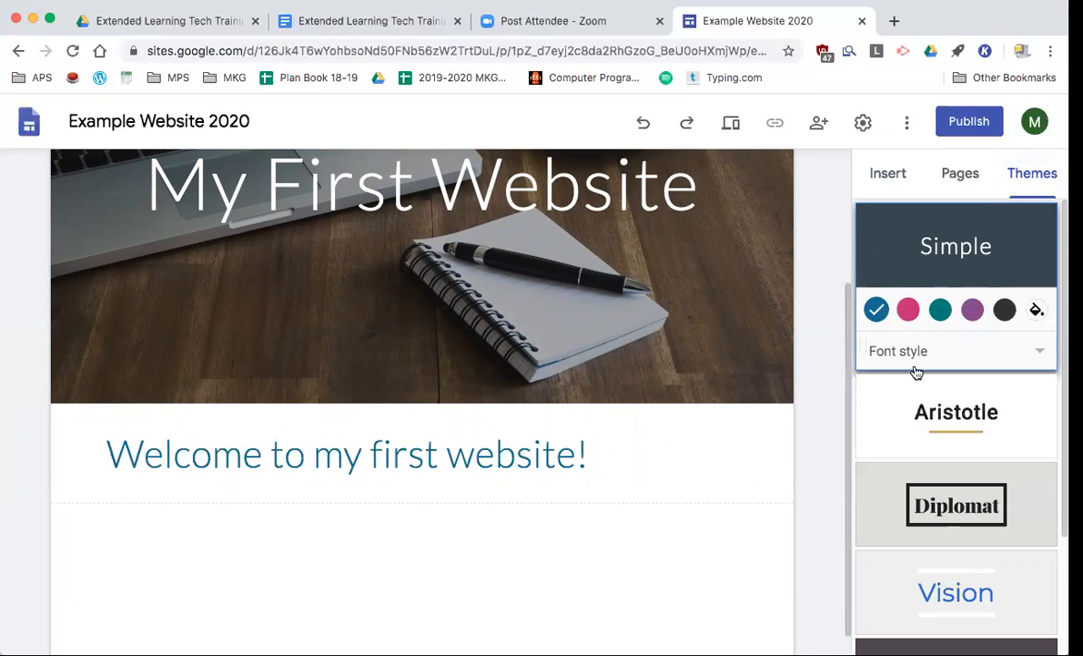
scroll(928, 400, "down", 2)
left_click(945, 432)
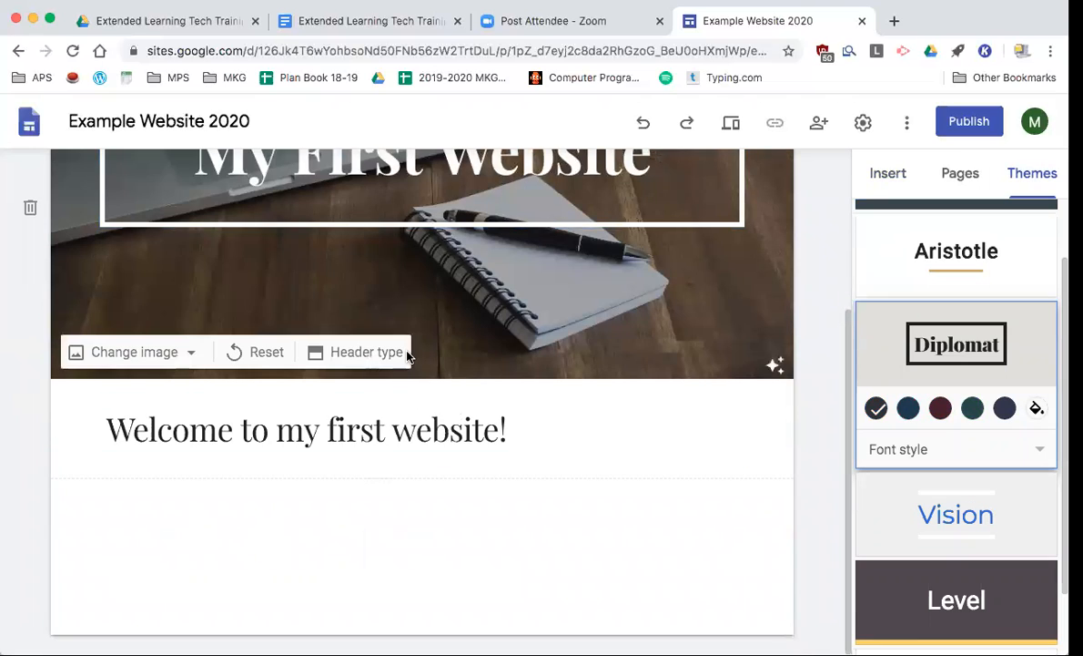
scroll(407, 355, "up", 3)
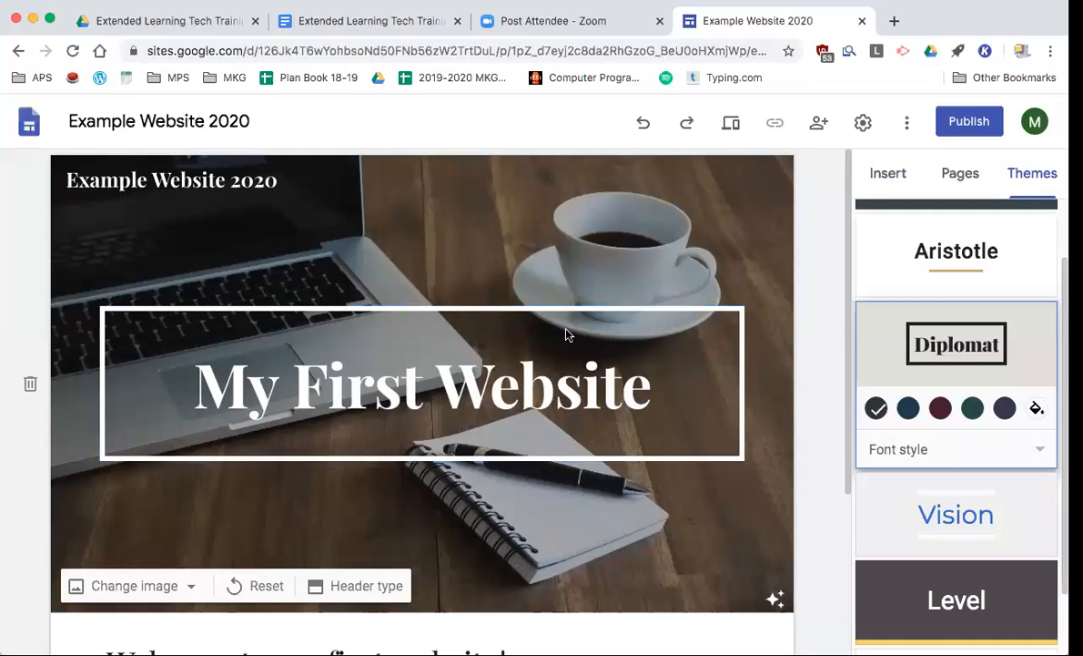
scroll(450, 494, "down", 3)
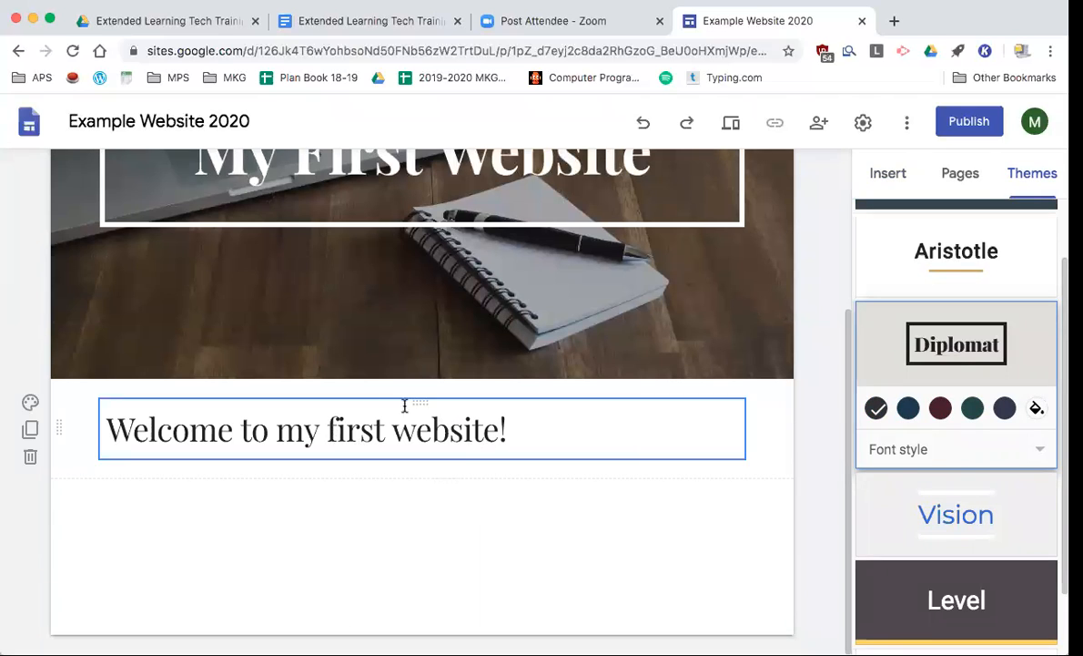
- Insert the yellow computer clip art from a Google Image Search for 'Computer'
double_click(408, 532)
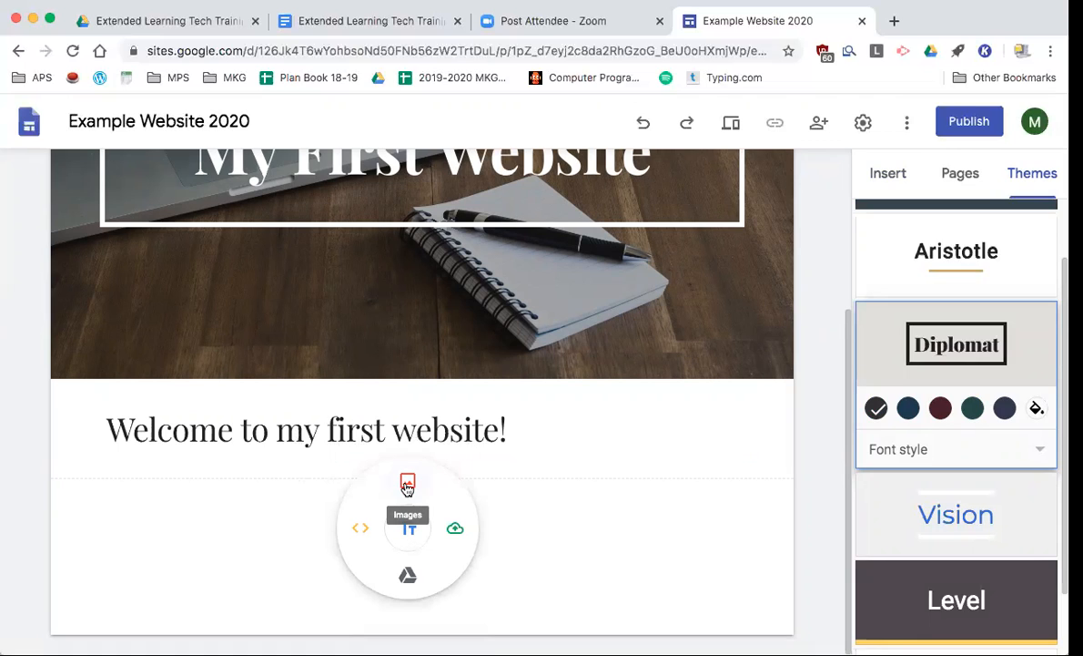
left_click(408, 485)
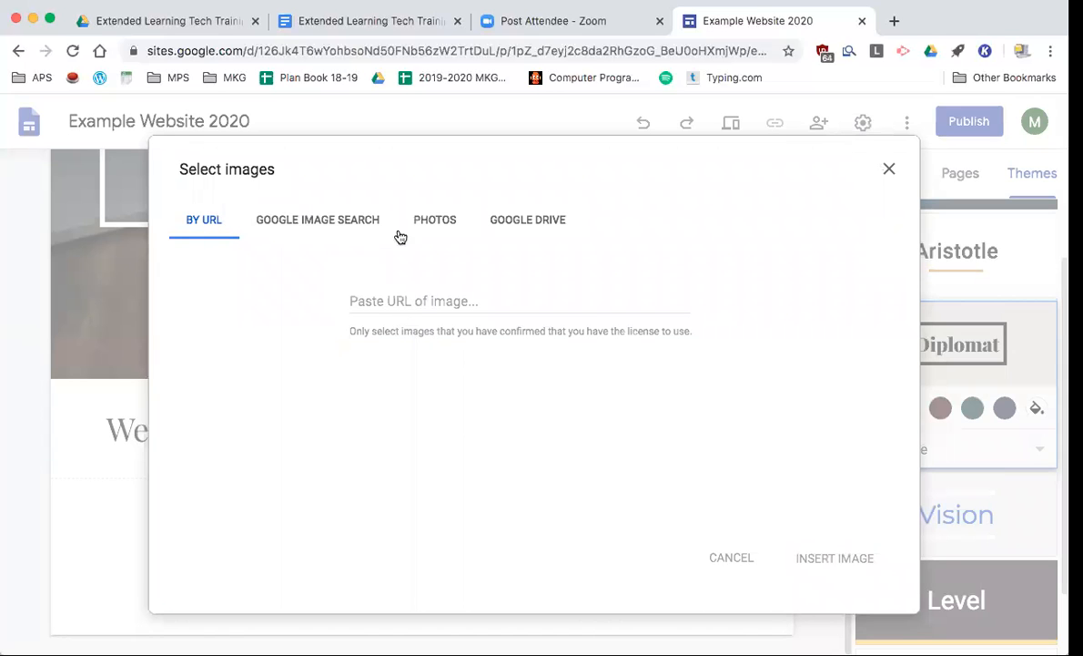
left_click(310, 221)
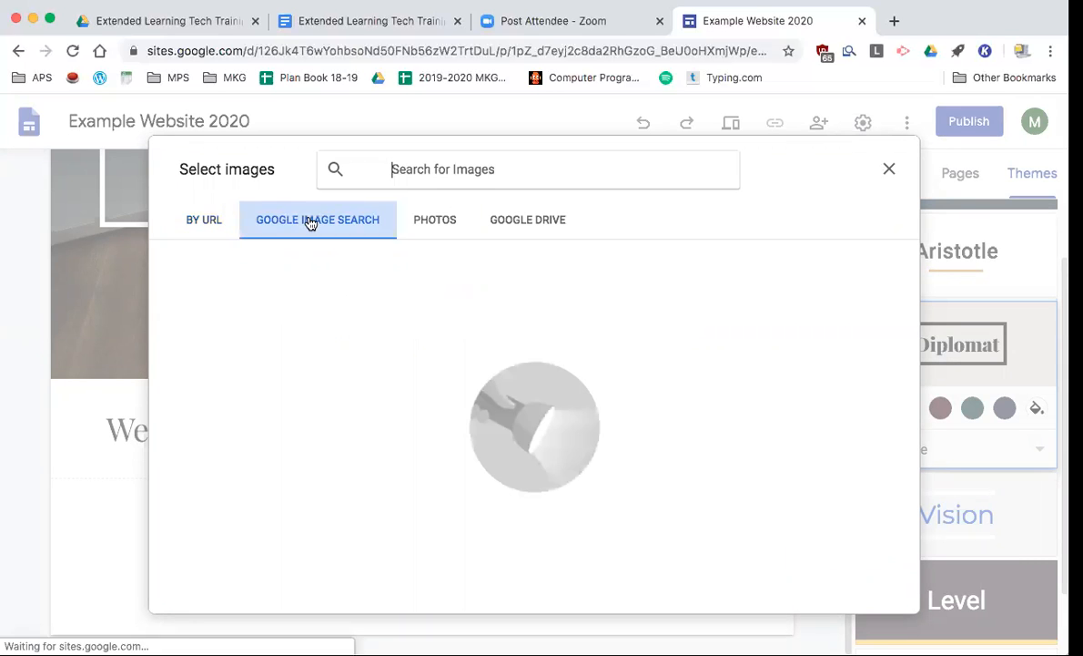
type("Computer")
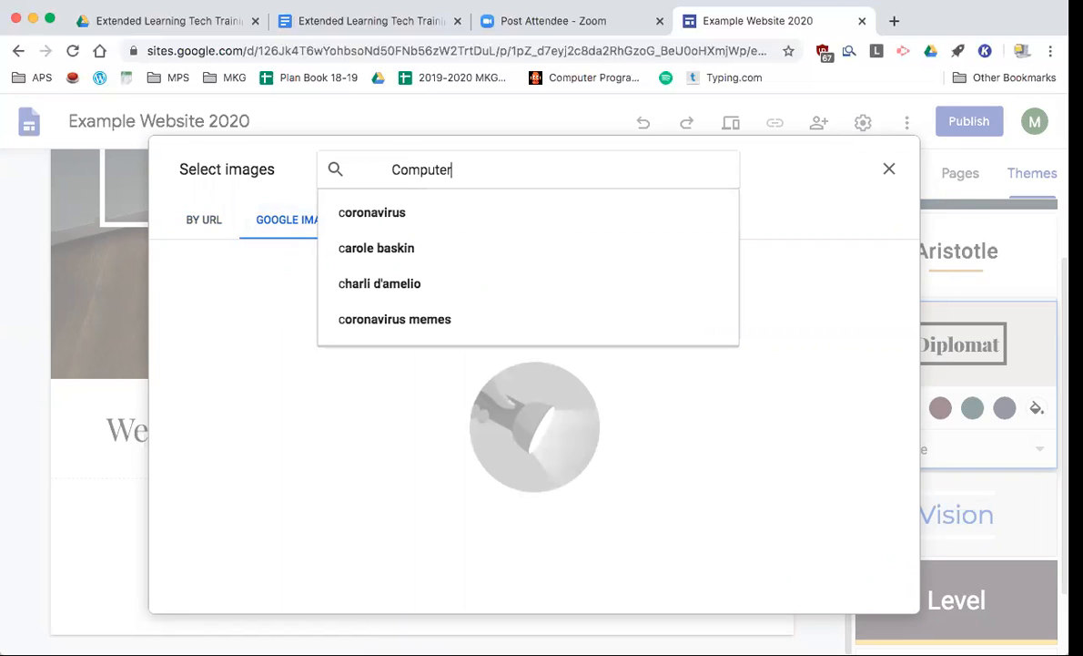
key("Return")
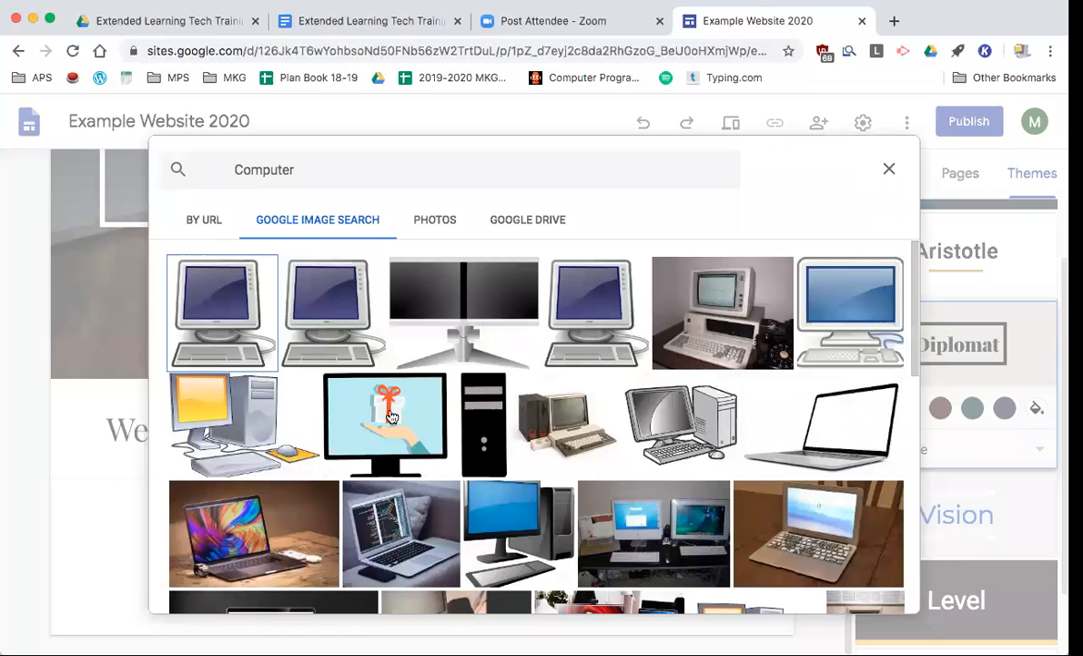
left_click(227, 397)
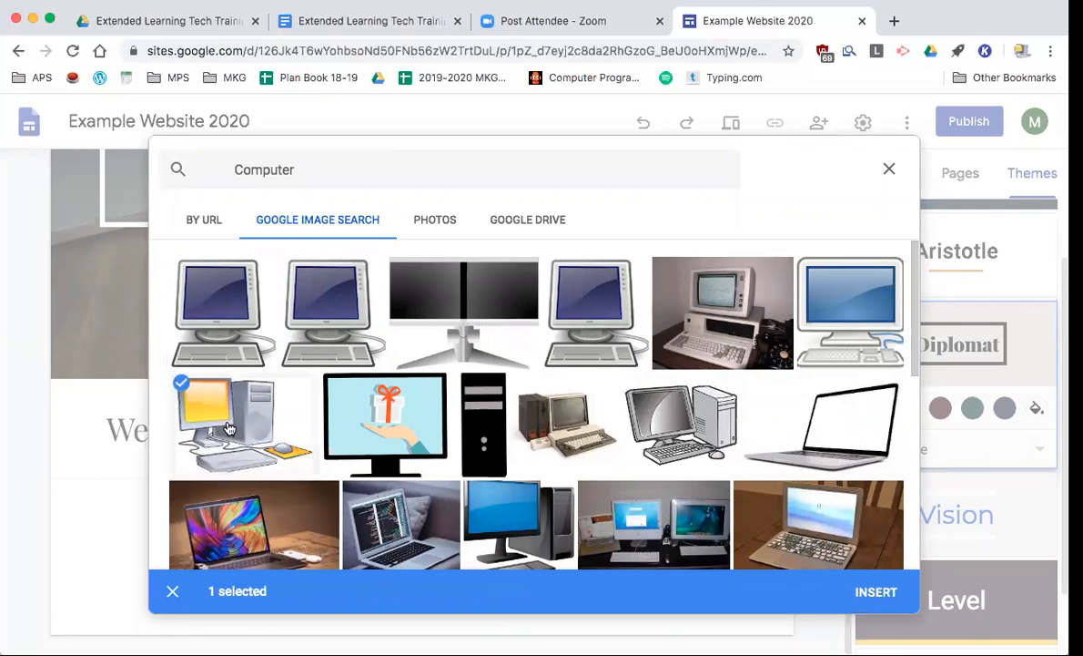
left_click(876, 592)
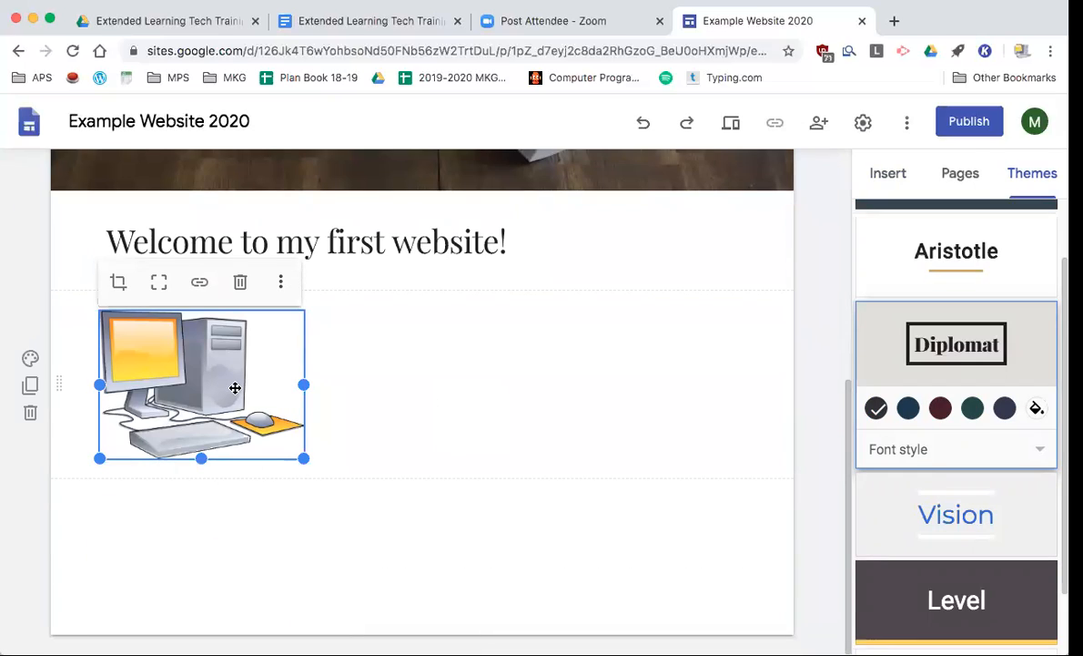
- Enlarge and move the computer image, then place the narrowed welcome title to its left
left_click_drag(303, 457, 428, 545)
left_click(422, 239)
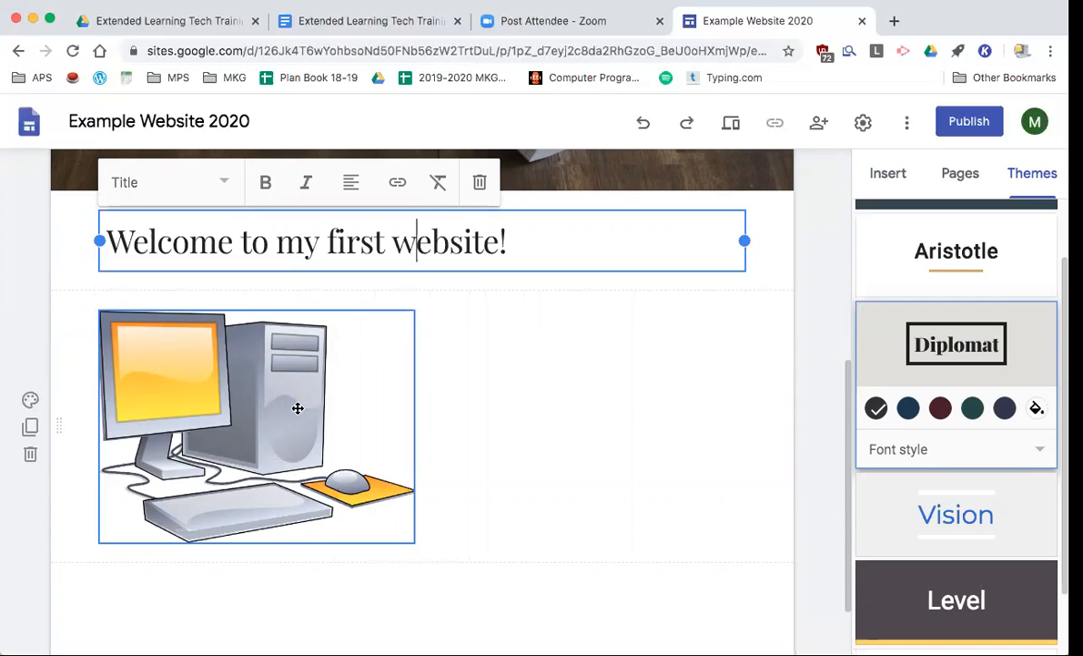
left_click_drag(296, 401, 601, 396)
left_click_drag(745, 240, 469, 246)
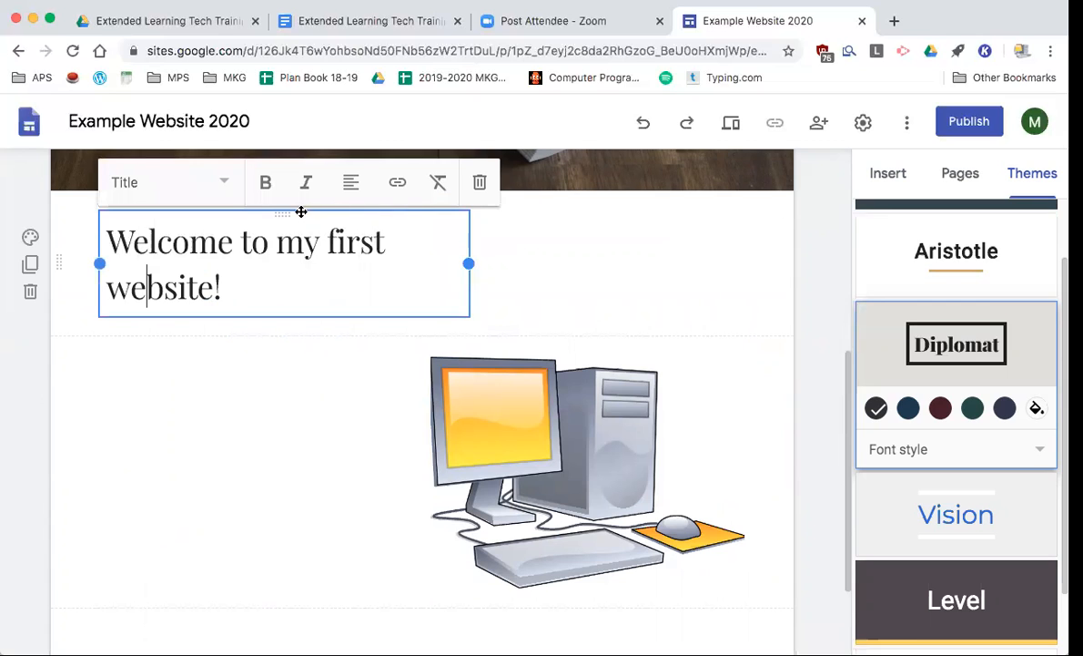
left_click_drag(283, 261, 380, 418)
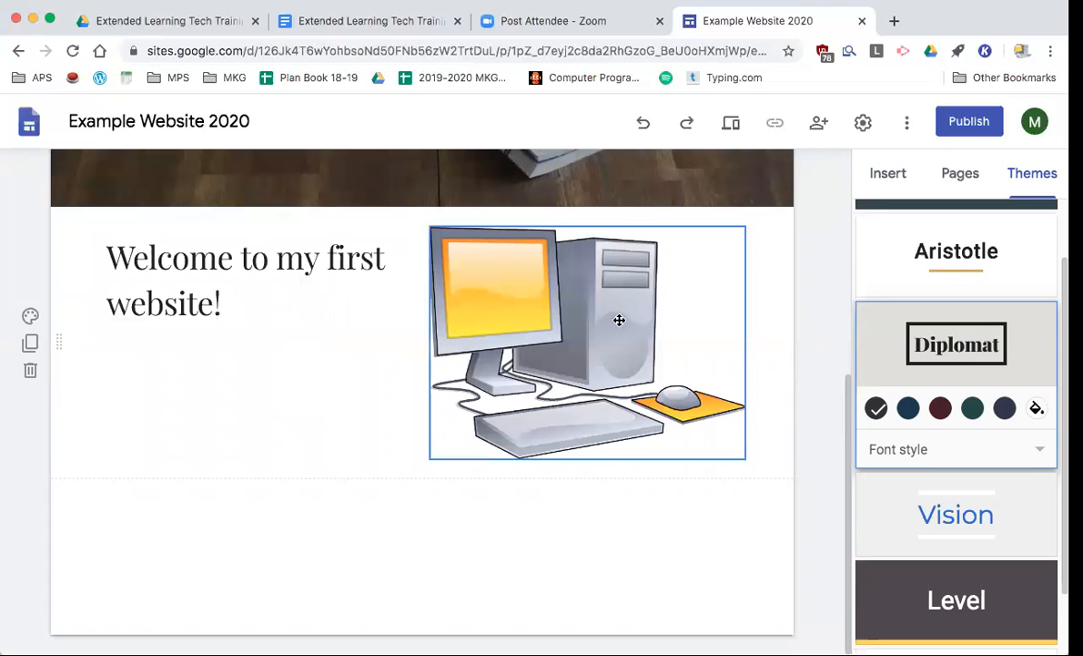
- Shrink the image and widen the title so both sit side by side on one line
left_click(511, 343)
left_click_drag(432, 460, 540, 392)
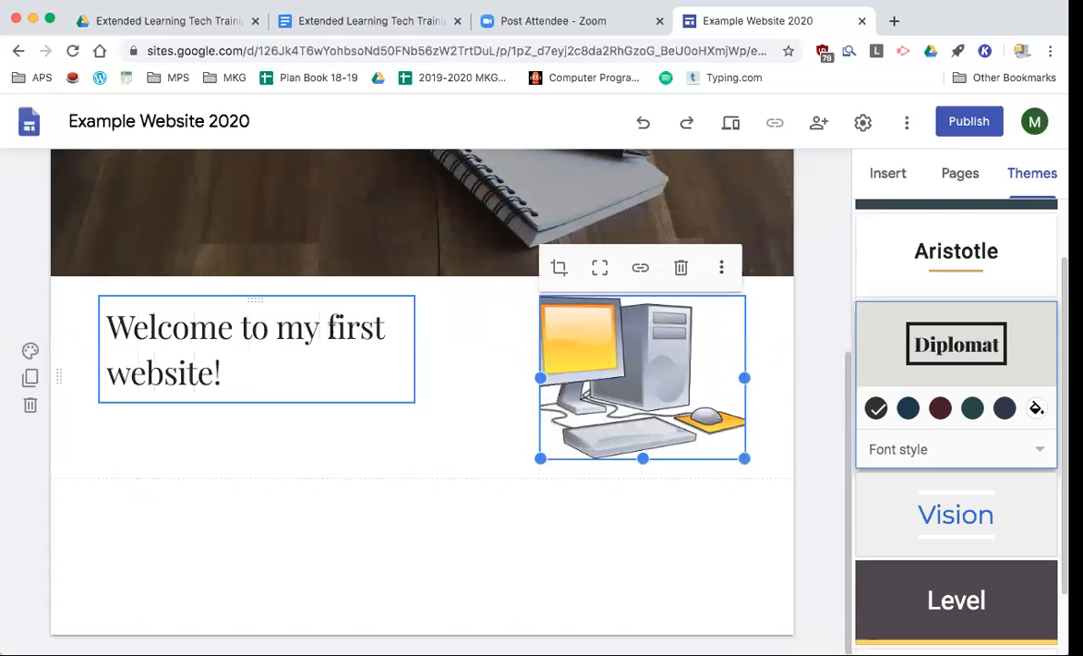
left_click(337, 326)
left_click_drag(415, 349, 525, 347)
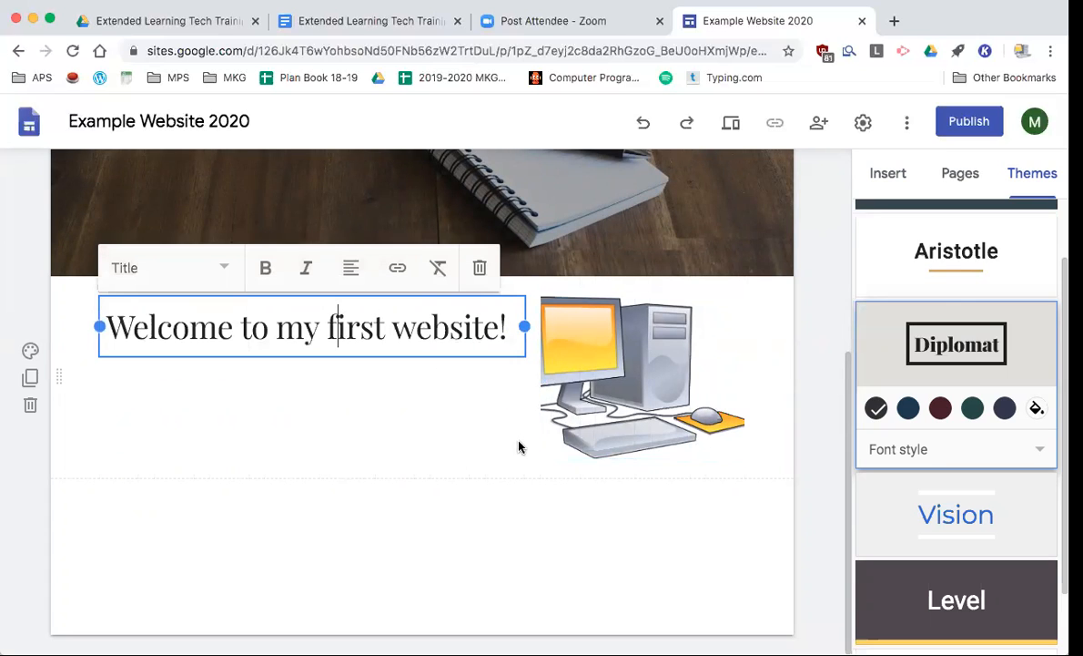
left_click(619, 388)
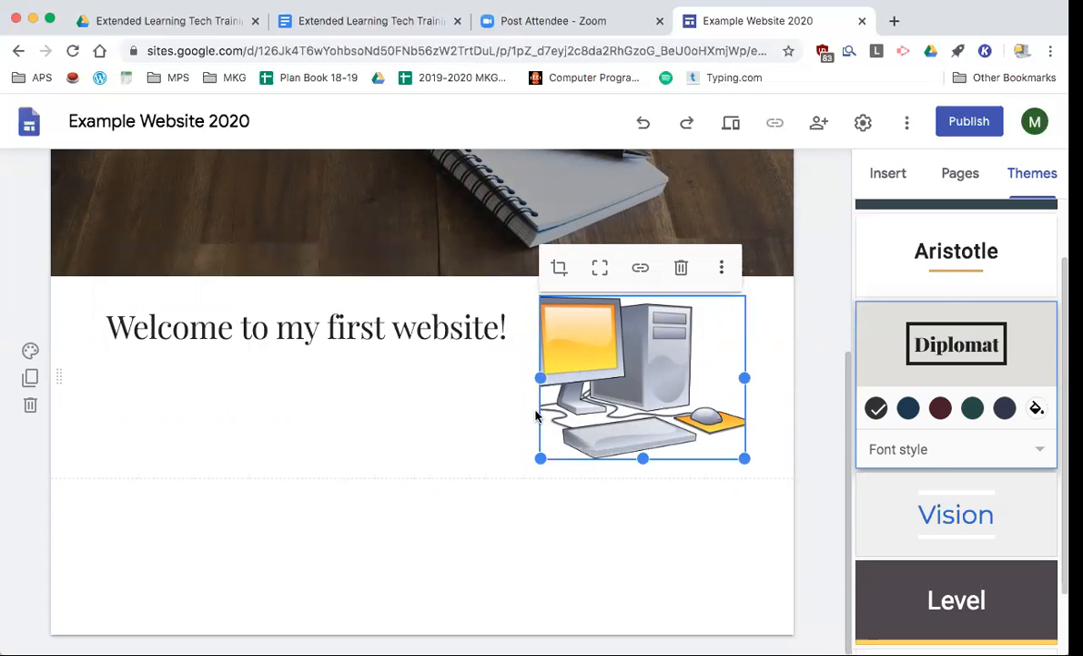
mouse_move(745, 378)
left_mouse_down()
mouse_move(777, 377)
mouse_move(764, 382)
left_mouse_up()
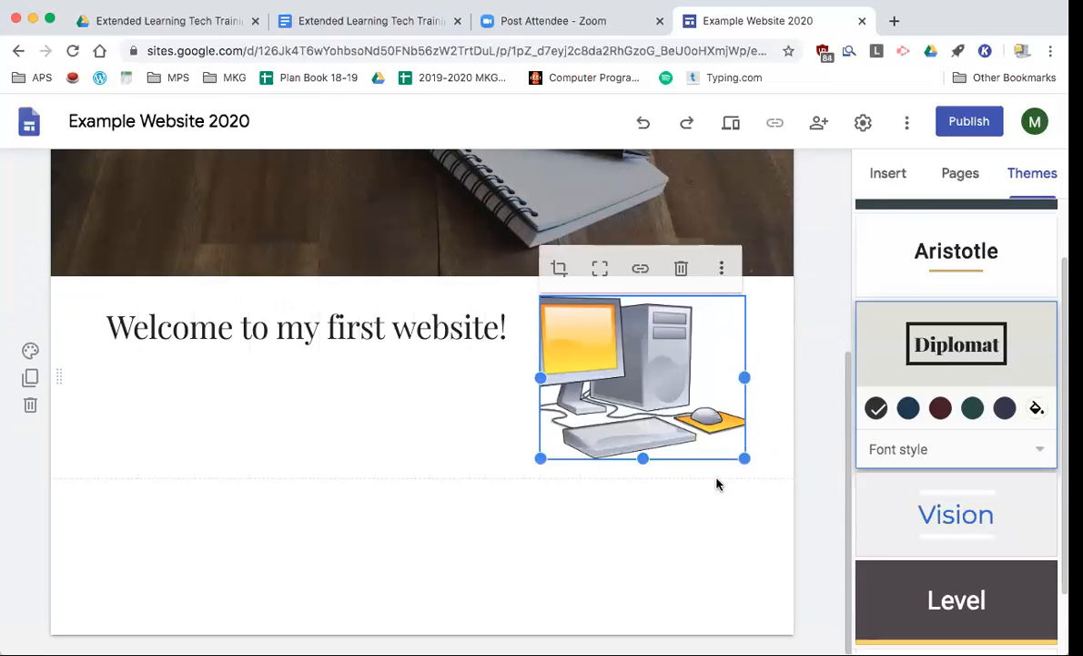
left_click(395, 410)
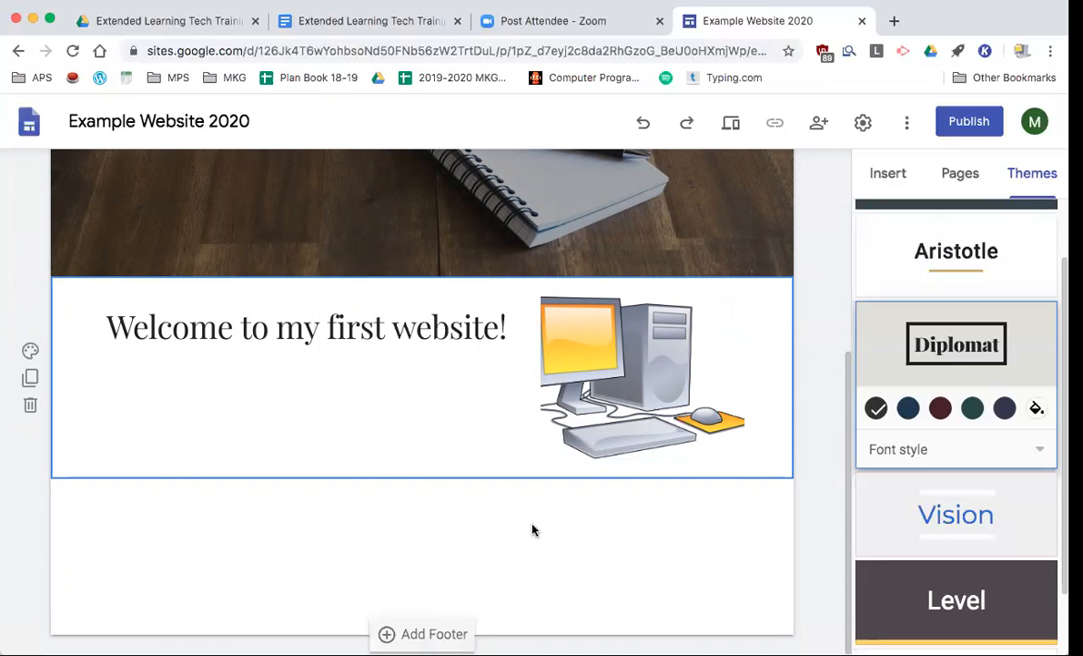
scroll(532, 528, "up", 5)
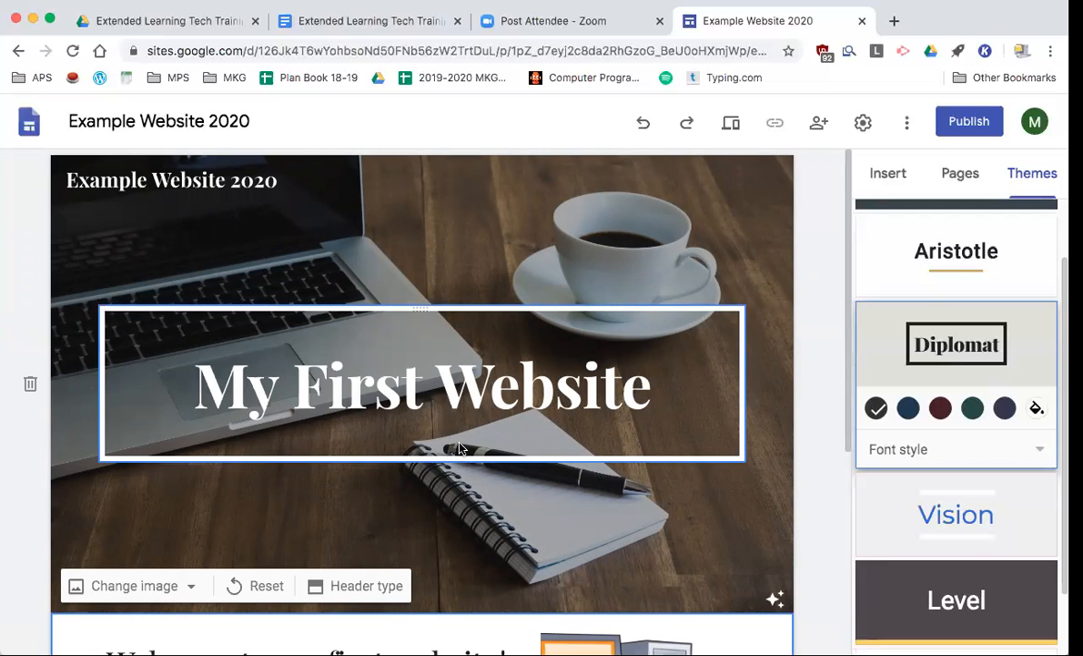
scroll(495, 476, "down", 3)
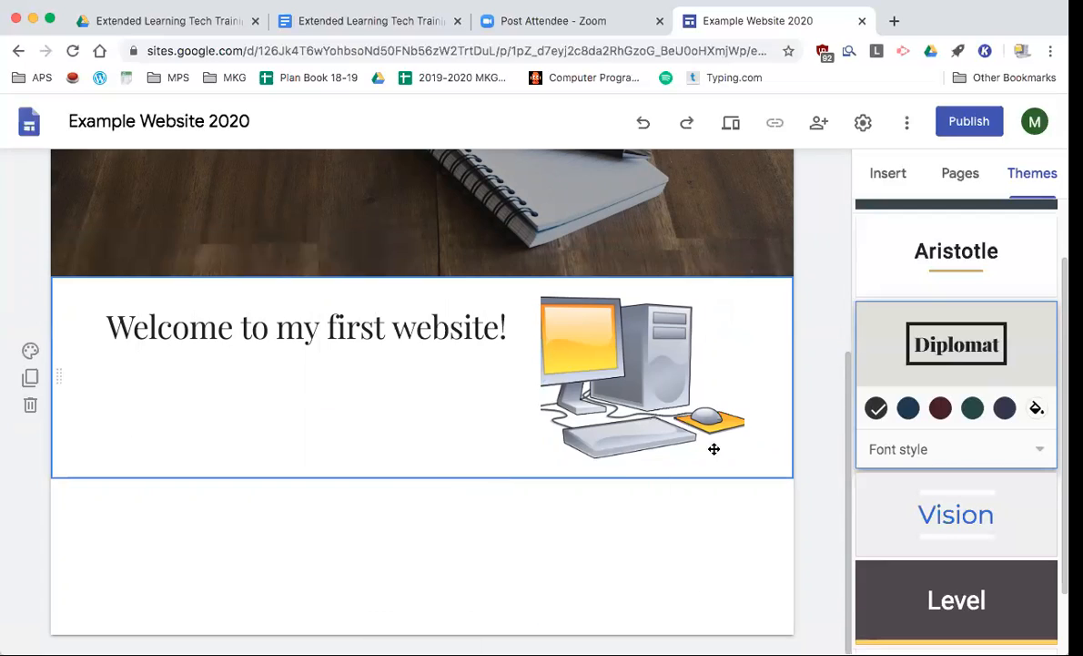
- Add a new site page named 'Page 2' from the Pages panel
left_click(958, 183)
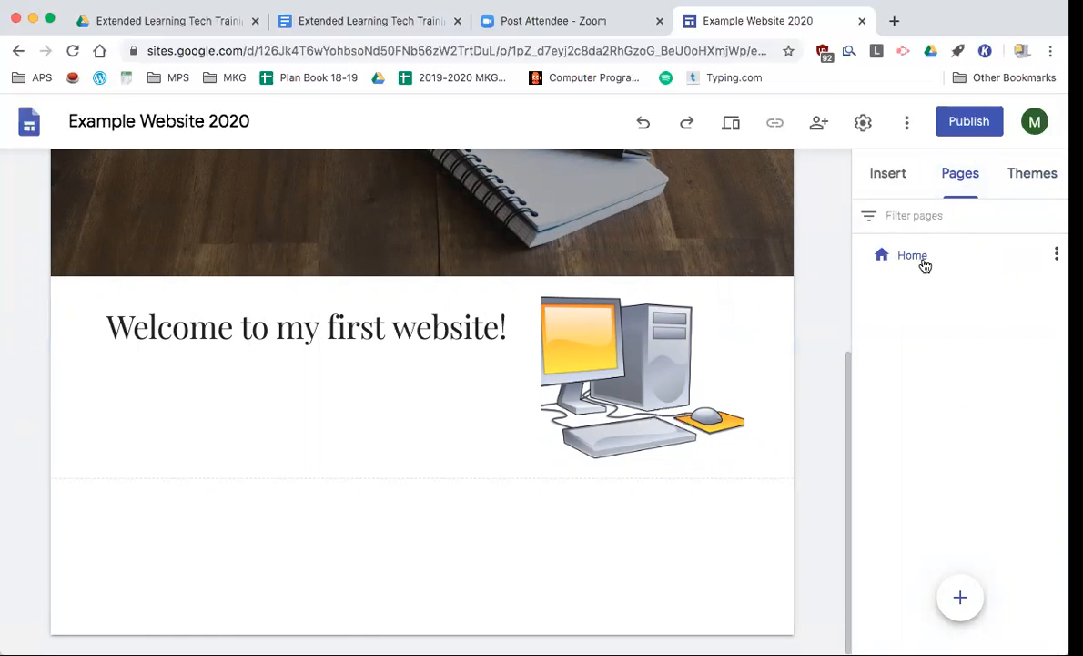
mouse_move(961, 594)
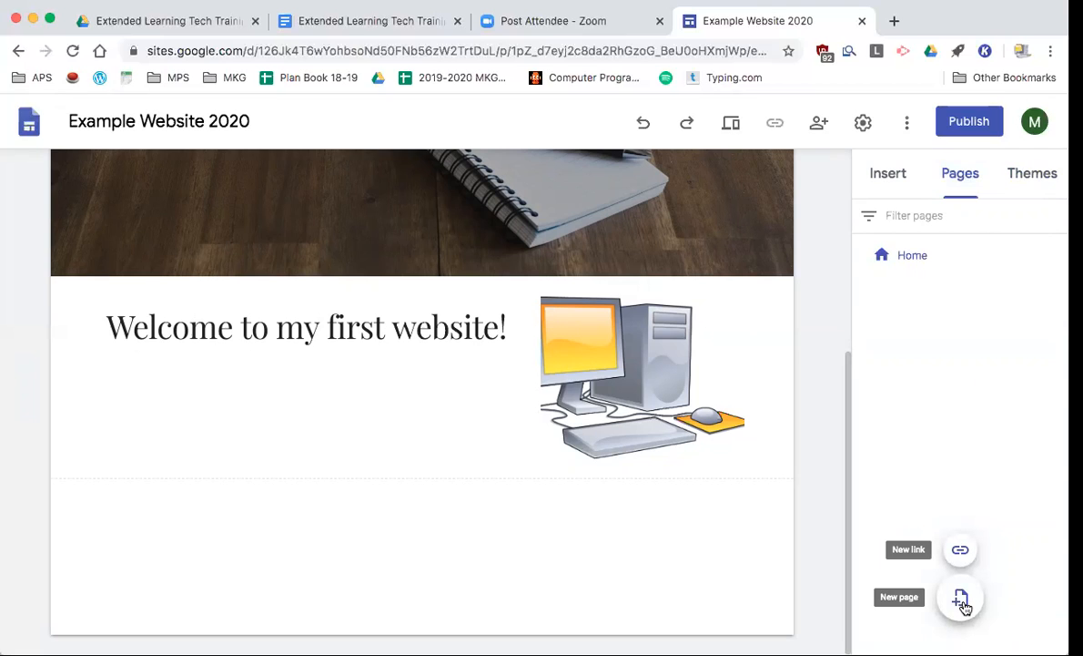
left_click(963, 601)
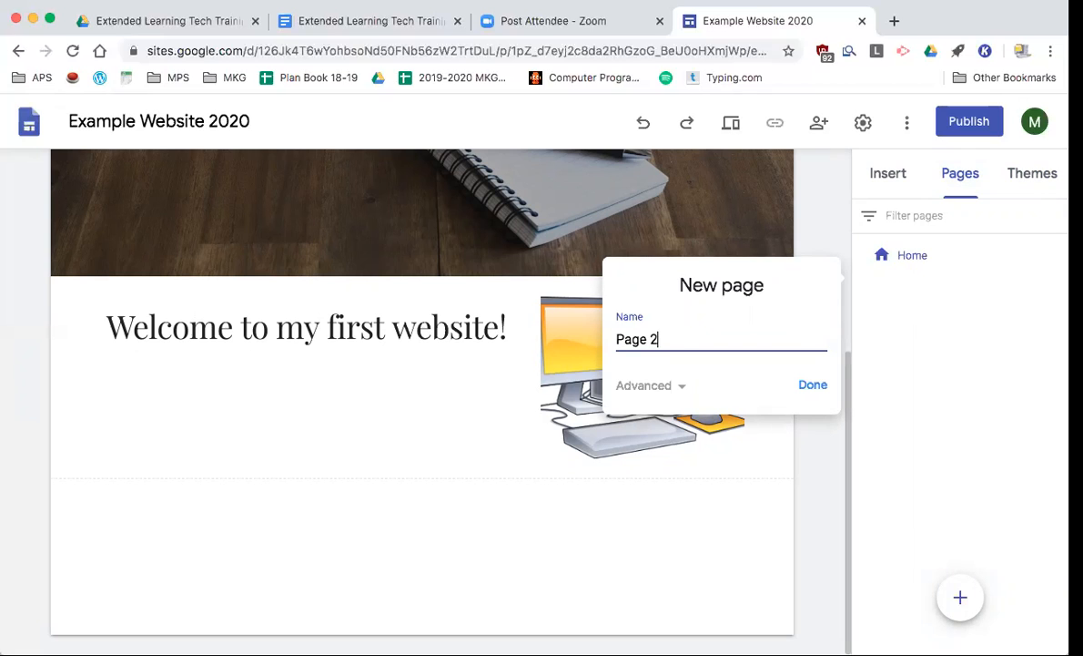
left_click(813, 384)
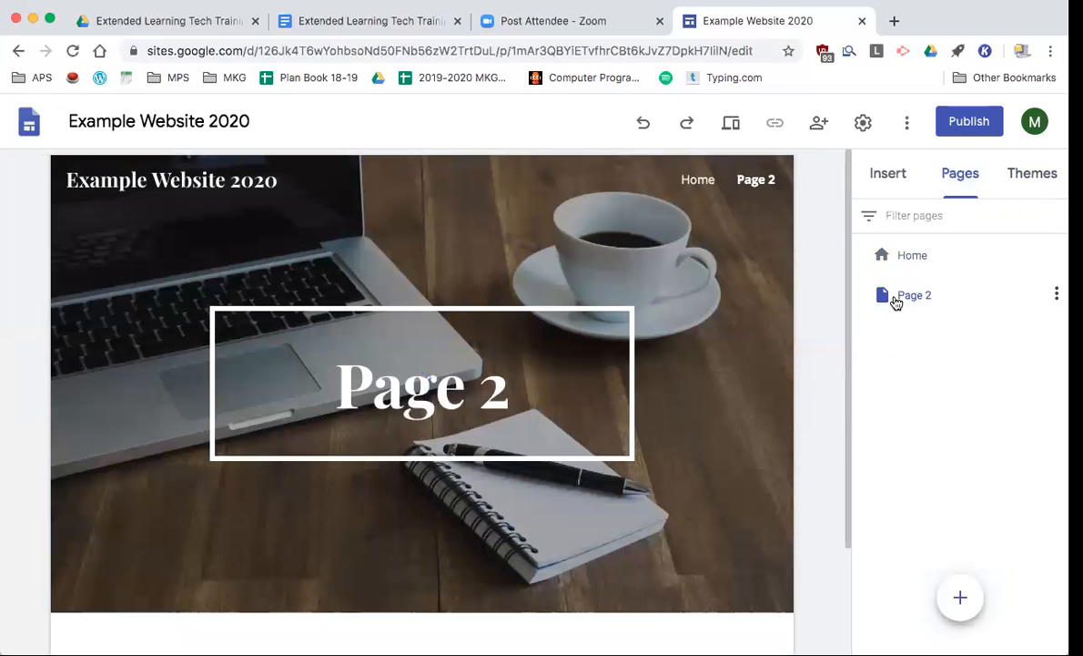
mouse_move(487, 308)
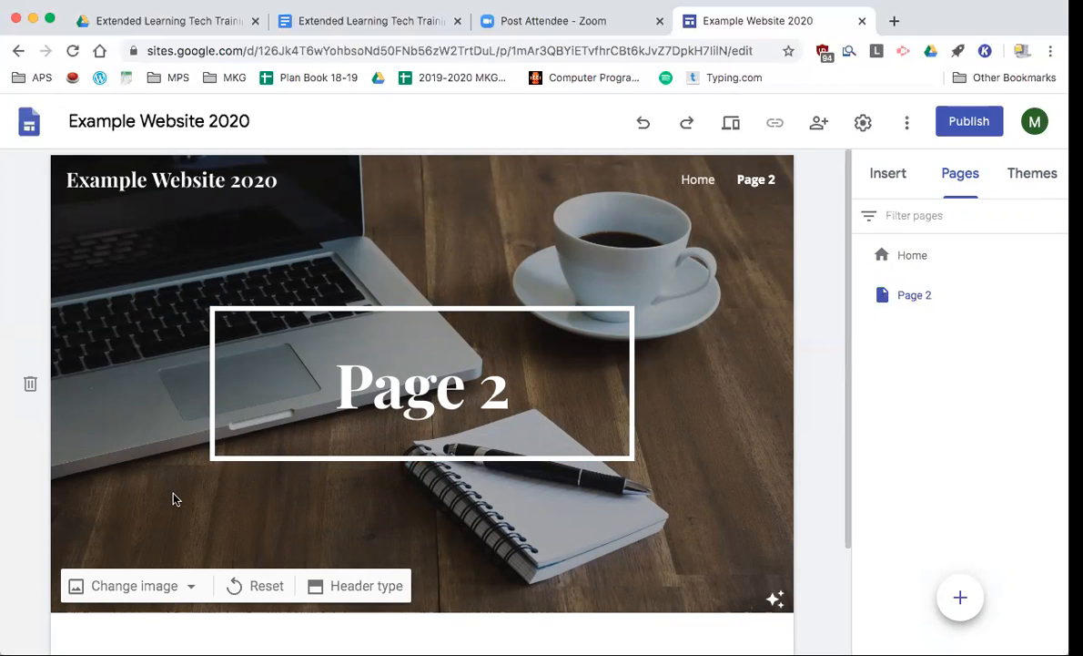
- Set the Page 2 header type to Title only
left_click(364, 586)
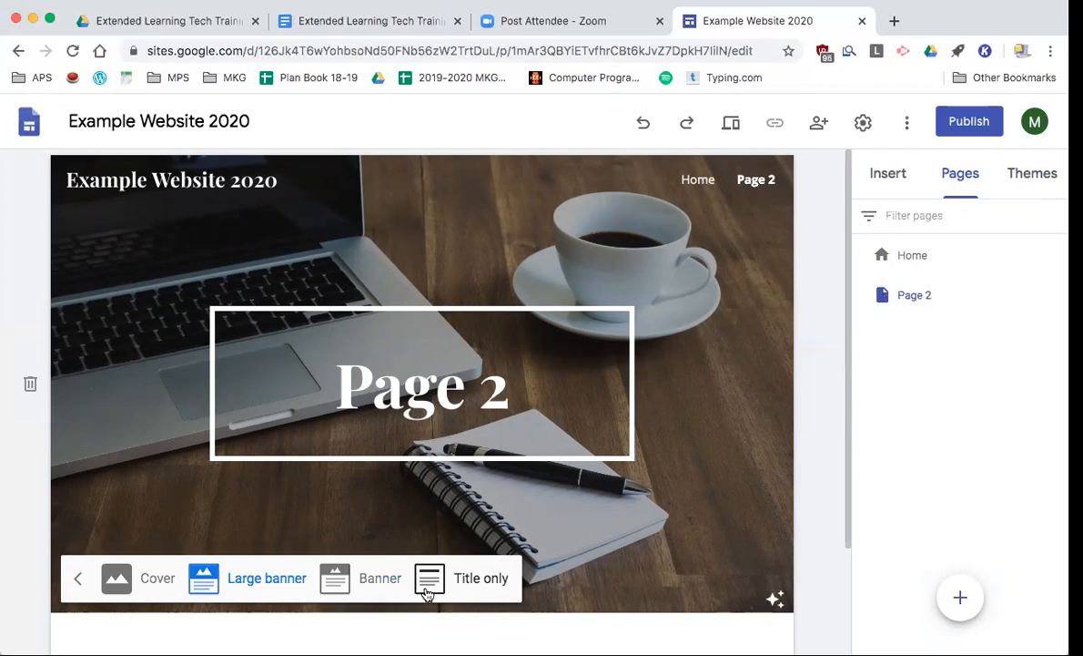
left_click(462, 587)
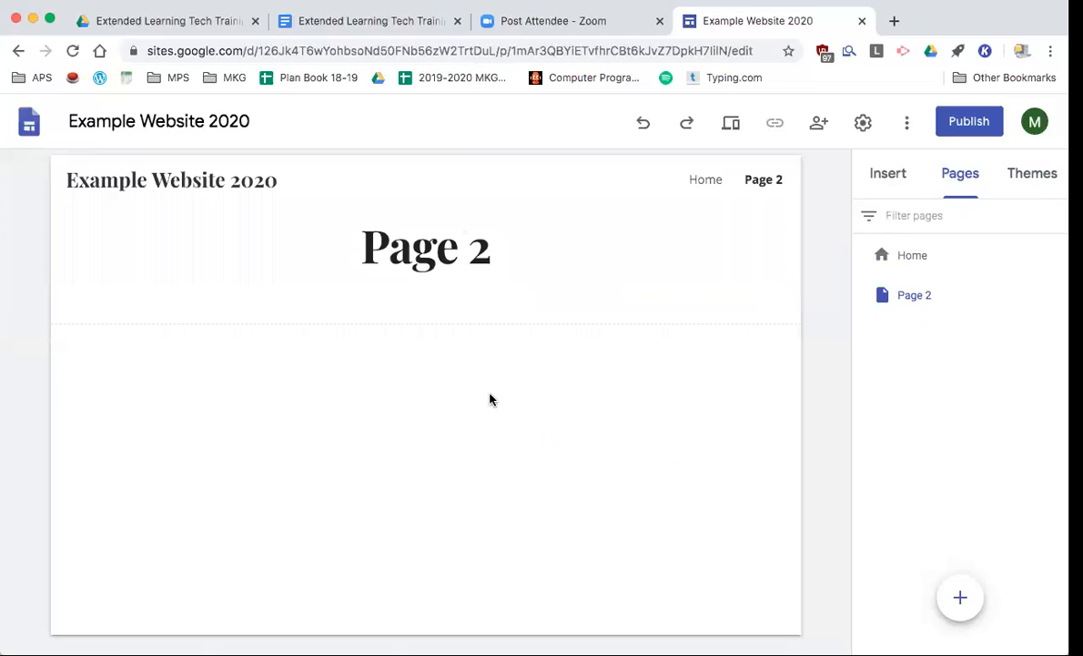
double_click(448, 408)
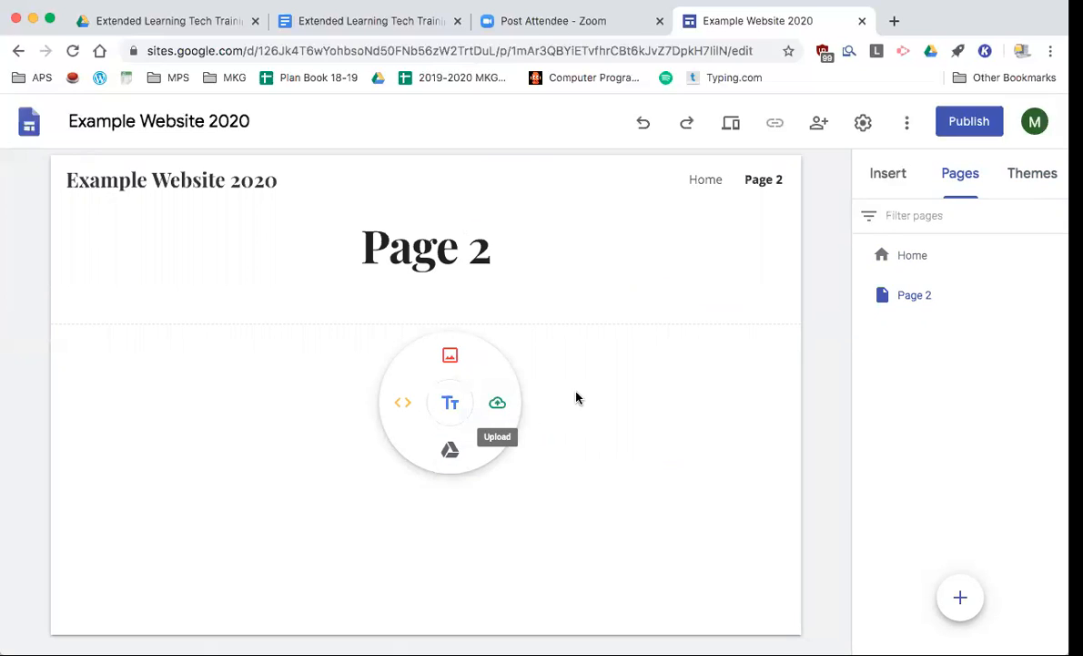
- Insert the two-column image-and-text layout from the Insert panel's Layouts
left_click(891, 177)
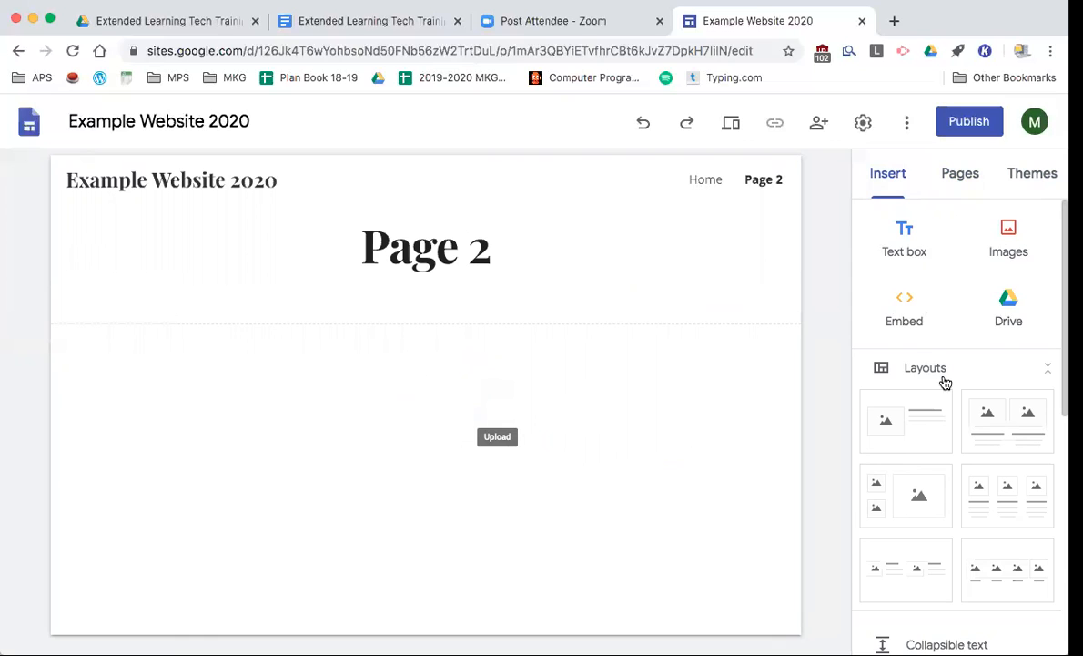
scroll(943, 382, "down", 4)
scroll(943, 383, "down", 6)
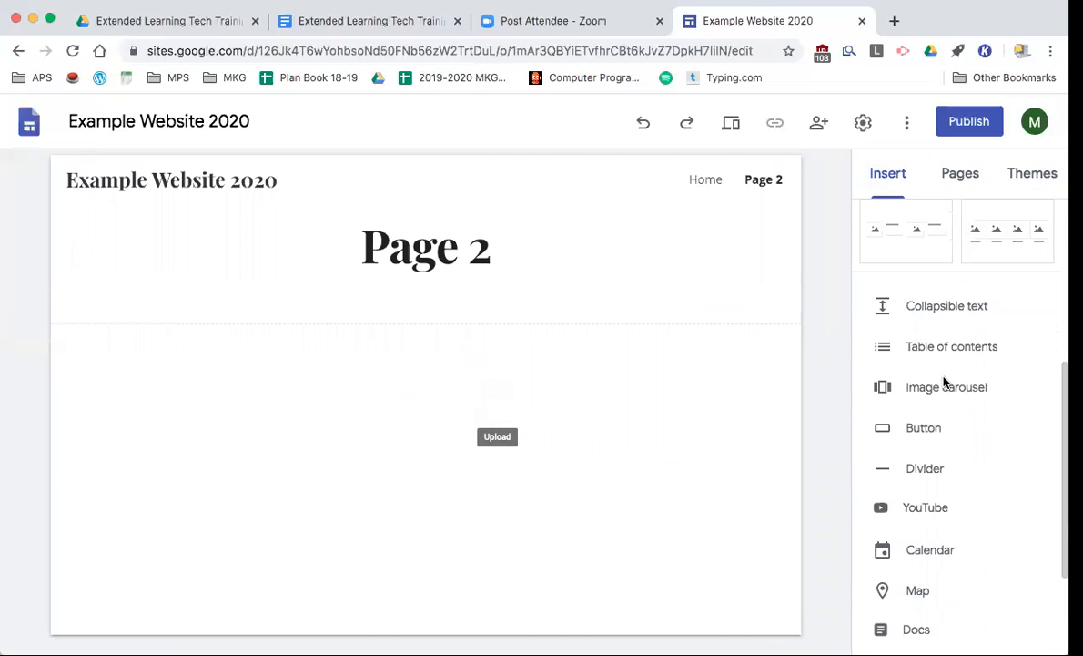
scroll(944, 383, "down", 1)
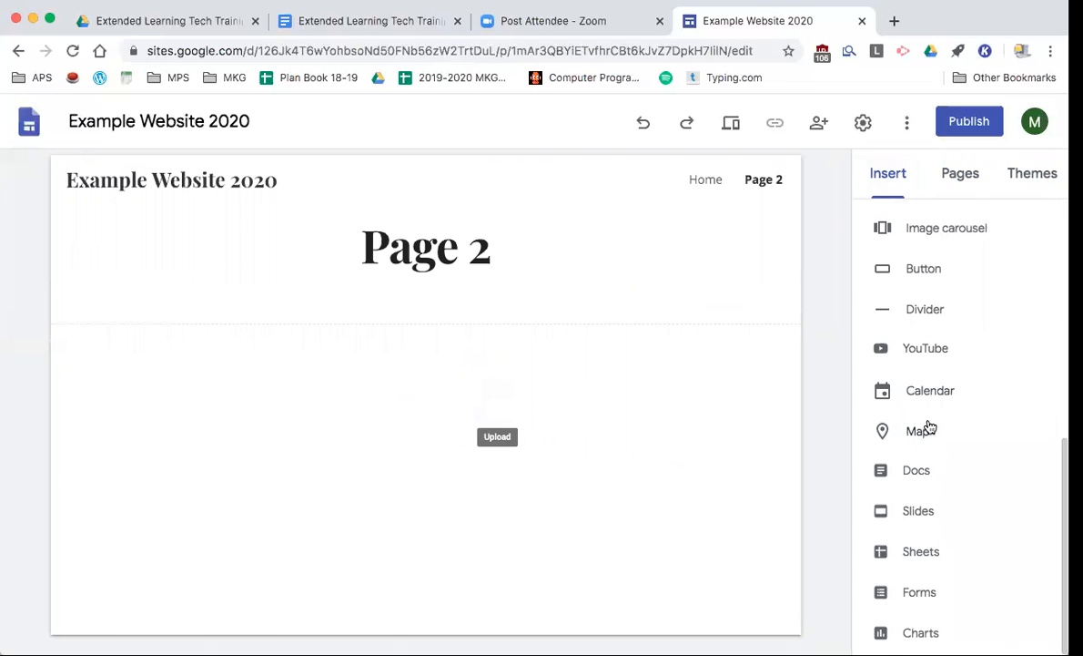
scroll(953, 377, "up", 1)
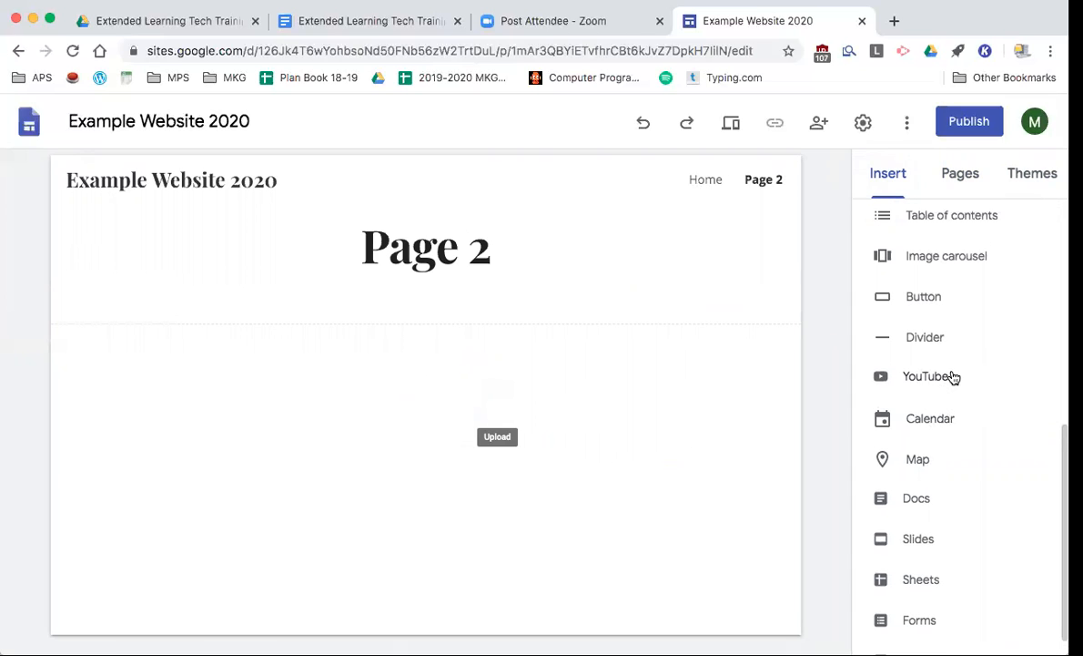
scroll(929, 310, "up", 1)
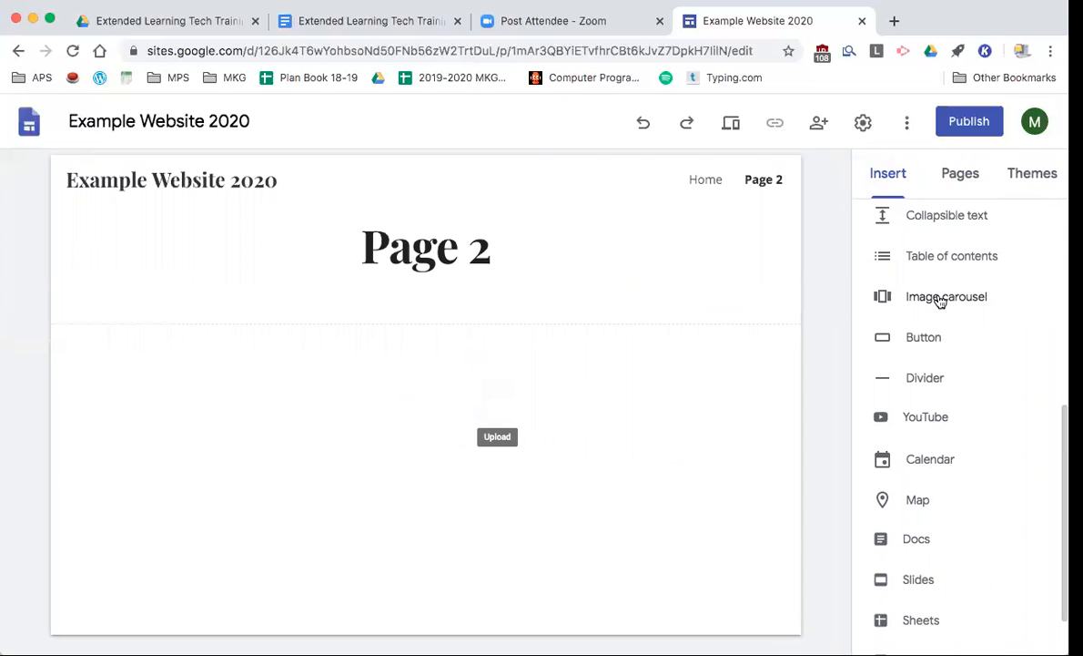
scroll(927, 331, "up", 2)
scroll(928, 329, "up", 4)
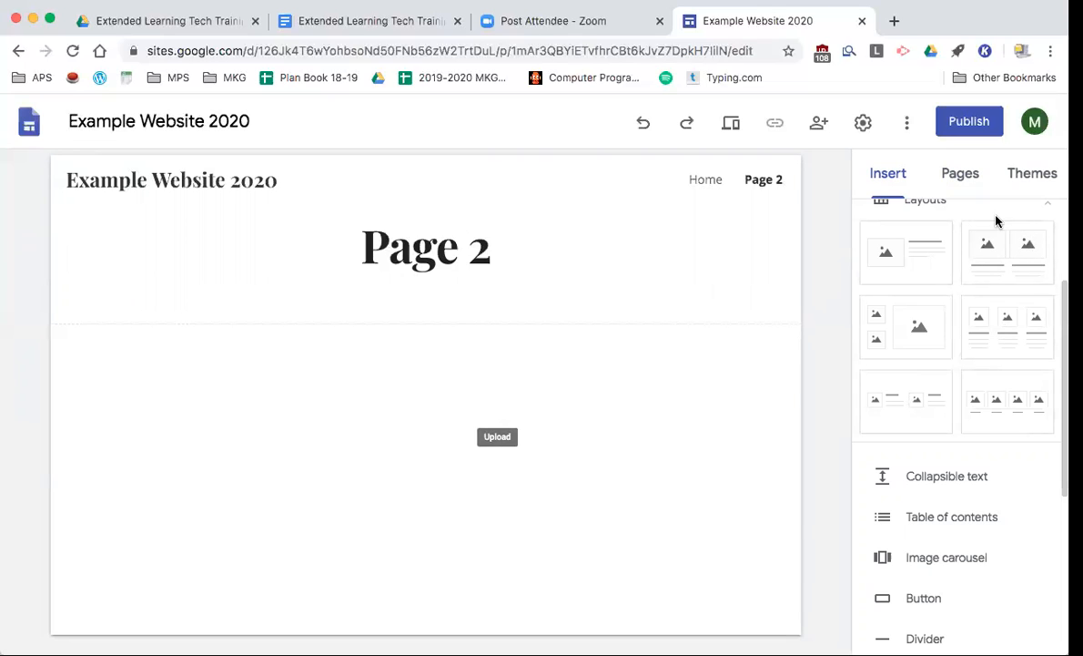
left_click(1015, 264)
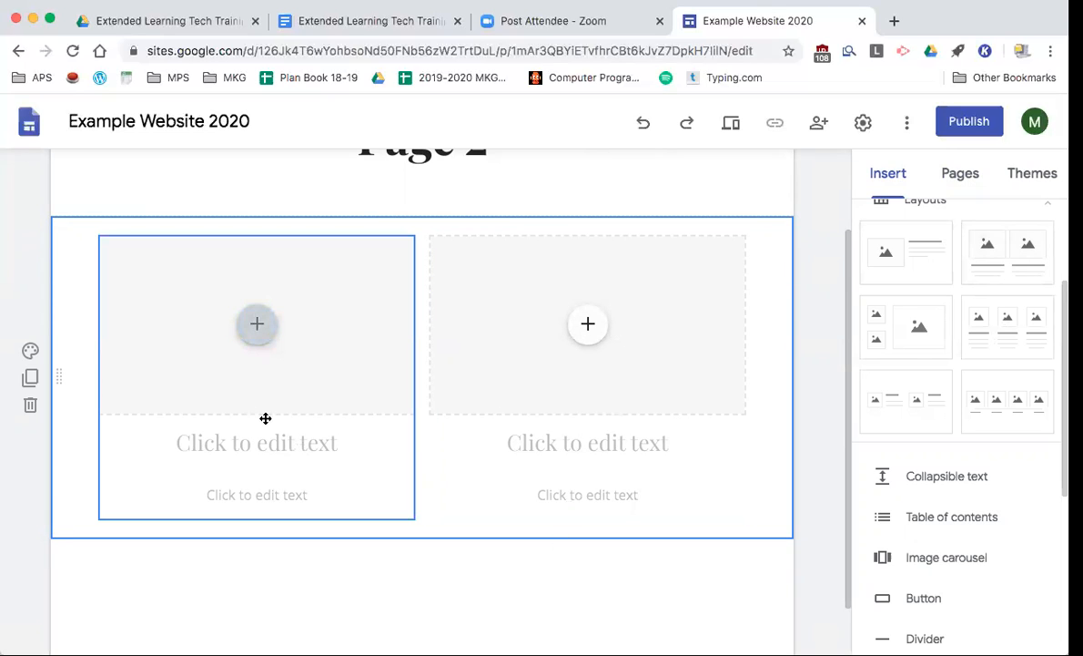
- Insert a monitor-and-keyboard picture from a Google image search for 'computer' into the left image slot
left_click(258, 332)
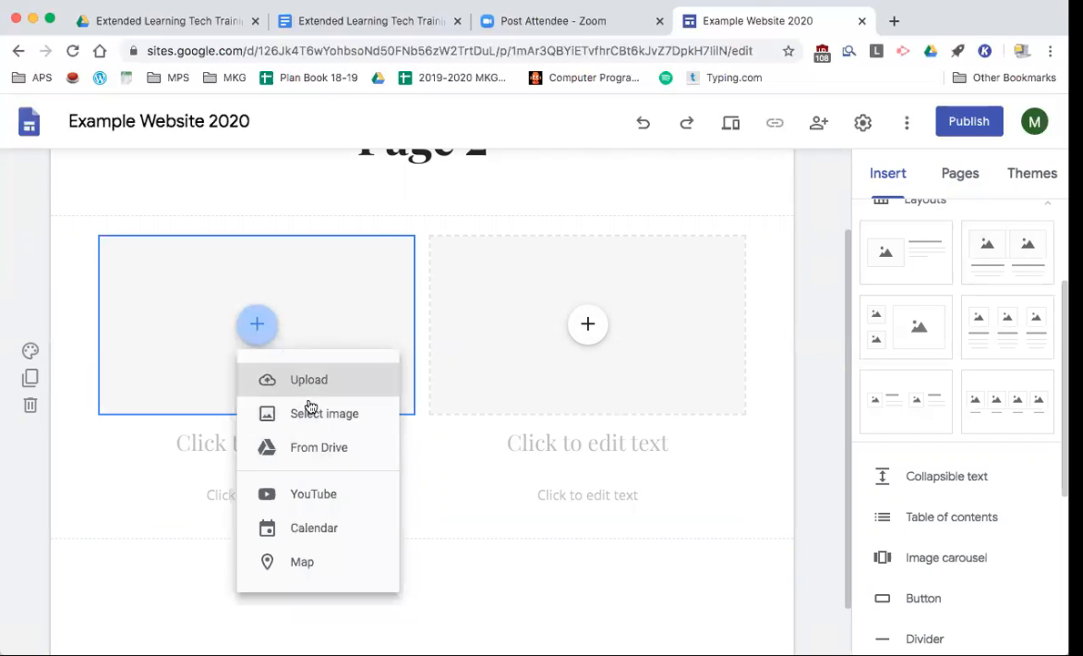
left_click(311, 416)
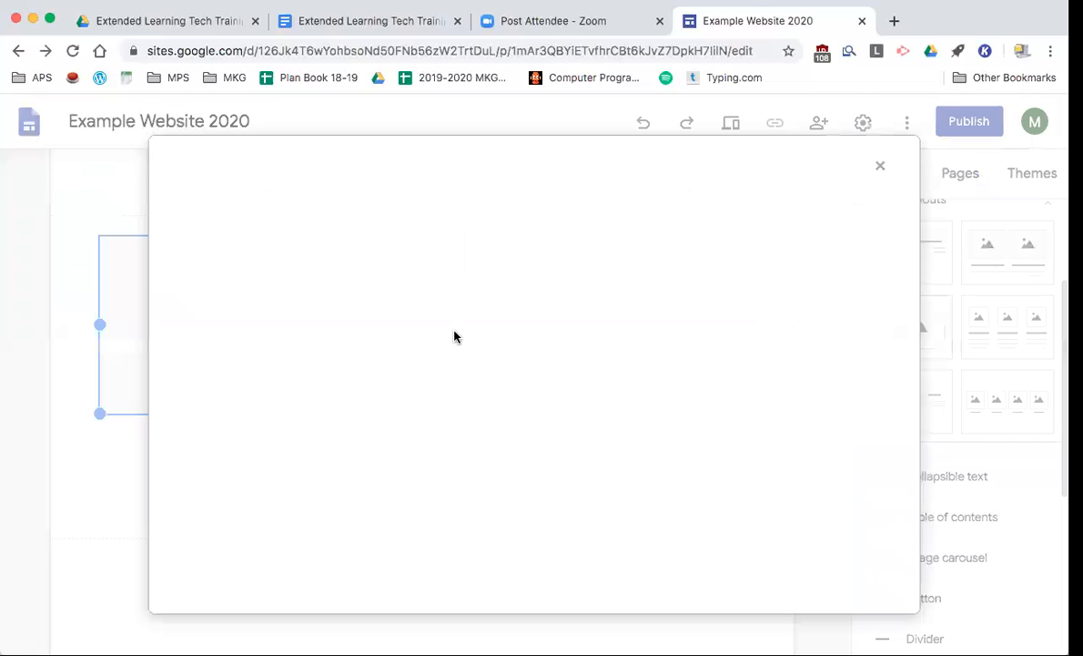
left_click(326, 227)
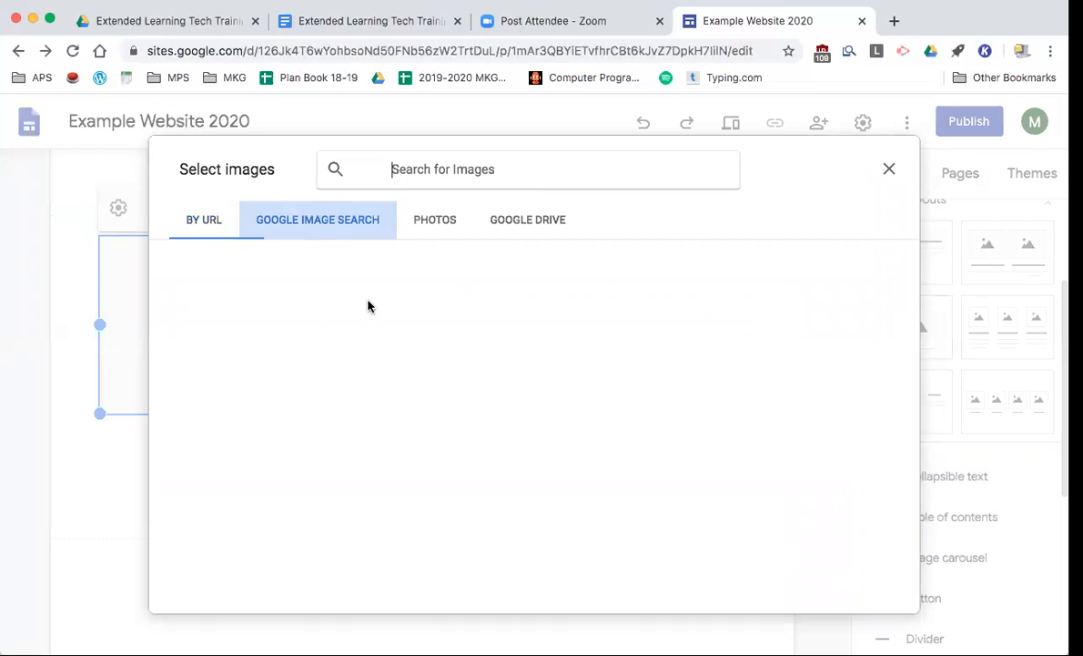
left_click(447, 169)
type("computer")
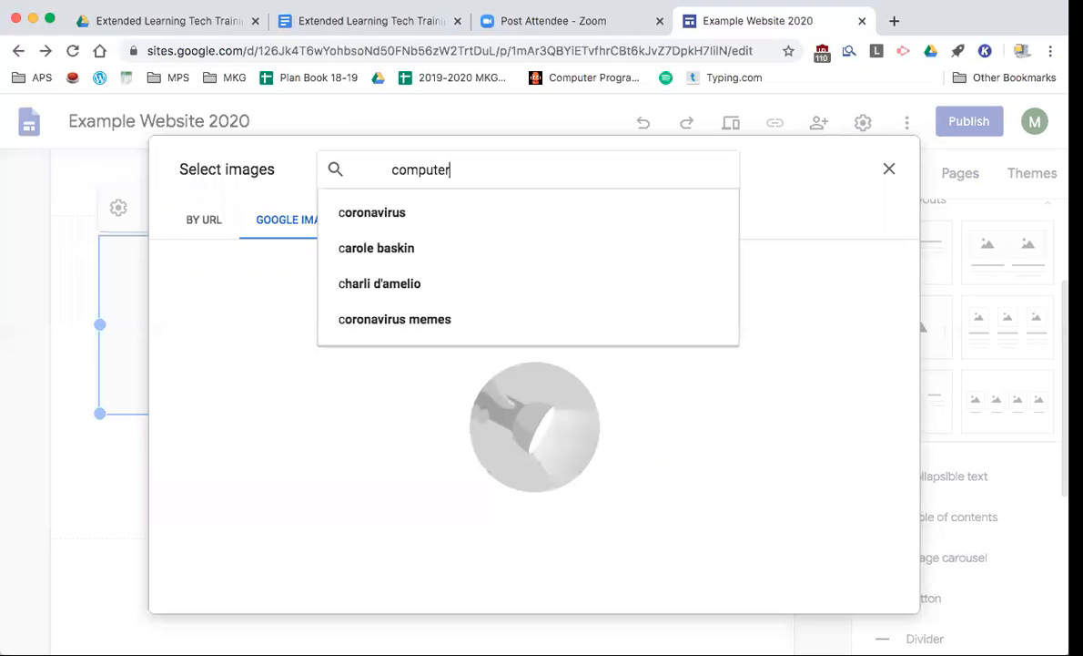
key("Return")
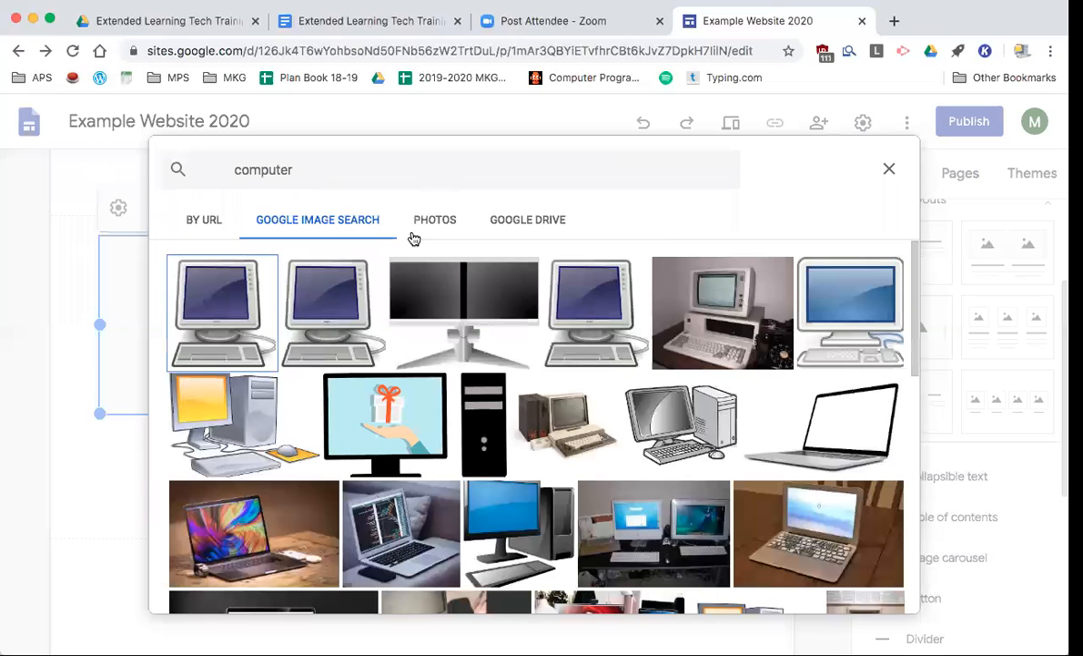
left_click(847, 310)
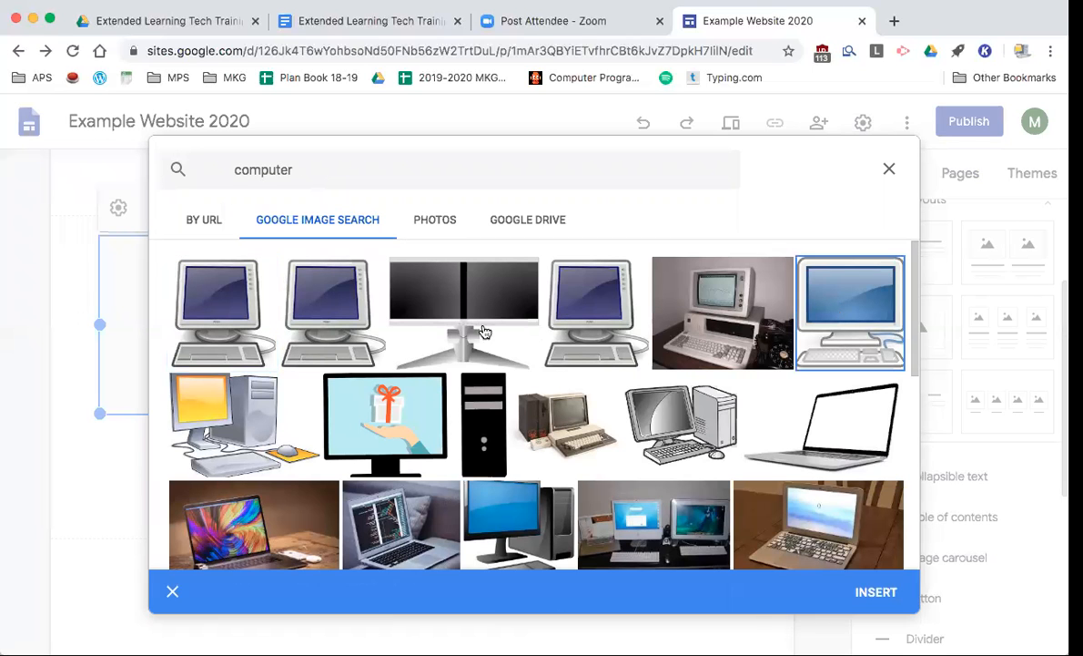
left_click(876, 592)
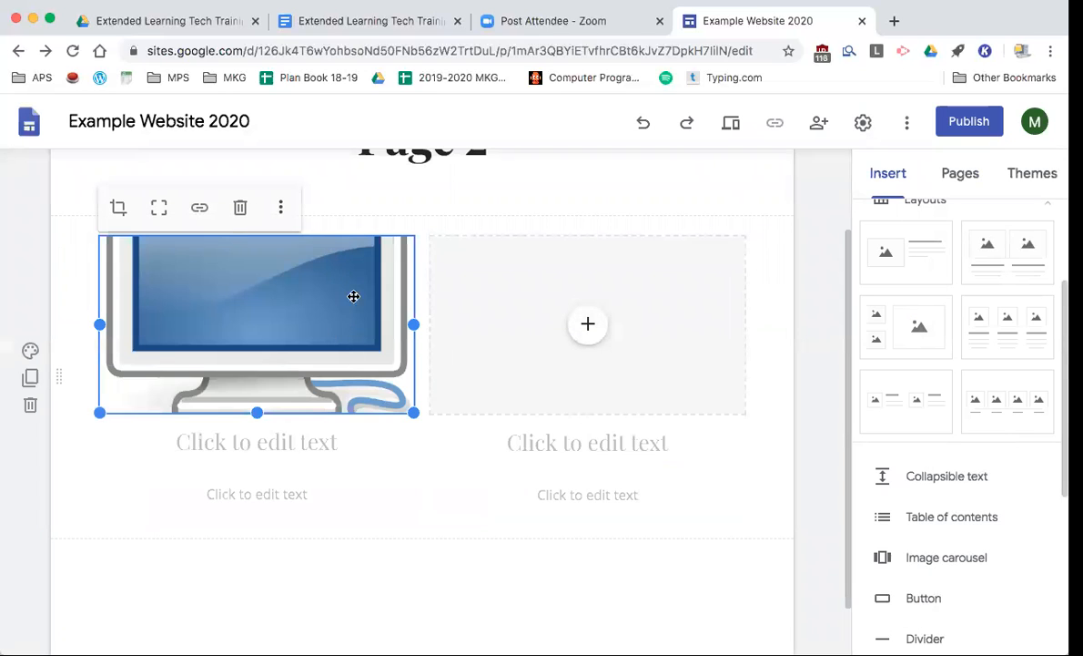
- Stretch the computer image taller and give it the heading 'Computer!'
left_click_drag(257, 413, 255, 519)
scroll(229, 388, "down", 2)
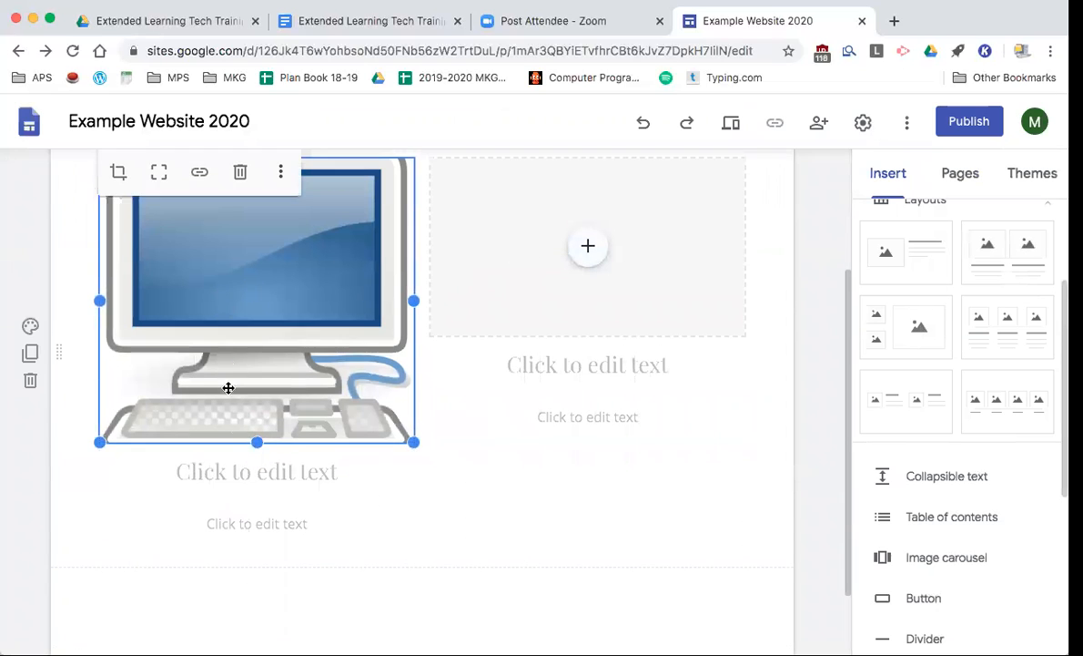
left_click(247, 472)
type("COmp")
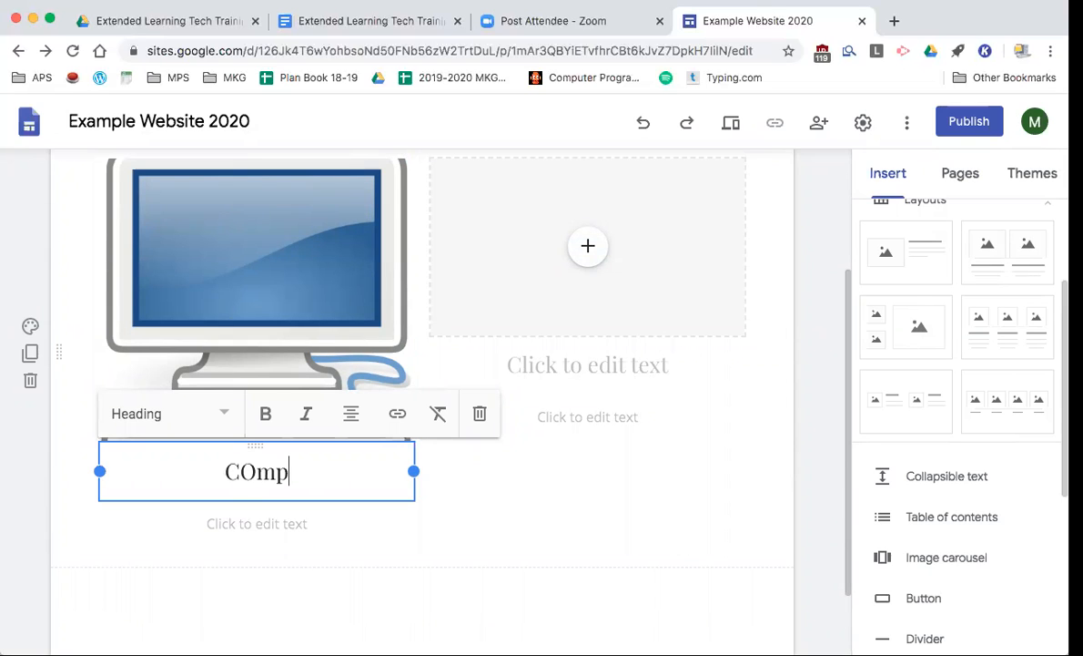
key("BackSpace")
key("BackSpace")
key("BackSpace")
type("omputer!")
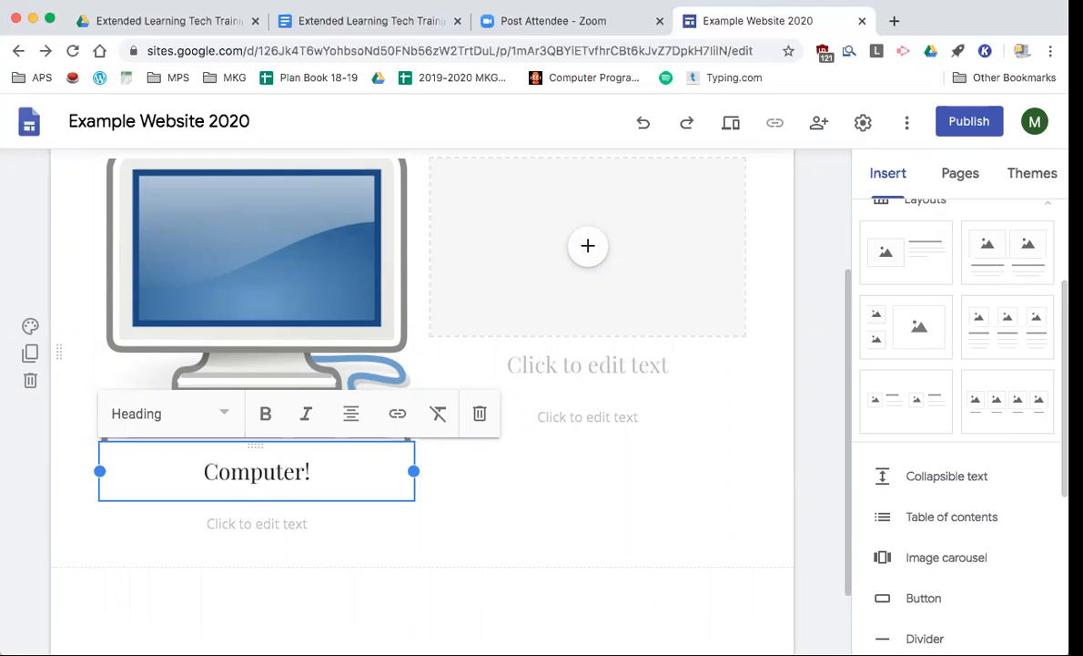
- Add the caption line 'This is a computer!' beneath the 'Computer!' heading
left_click(230, 522)
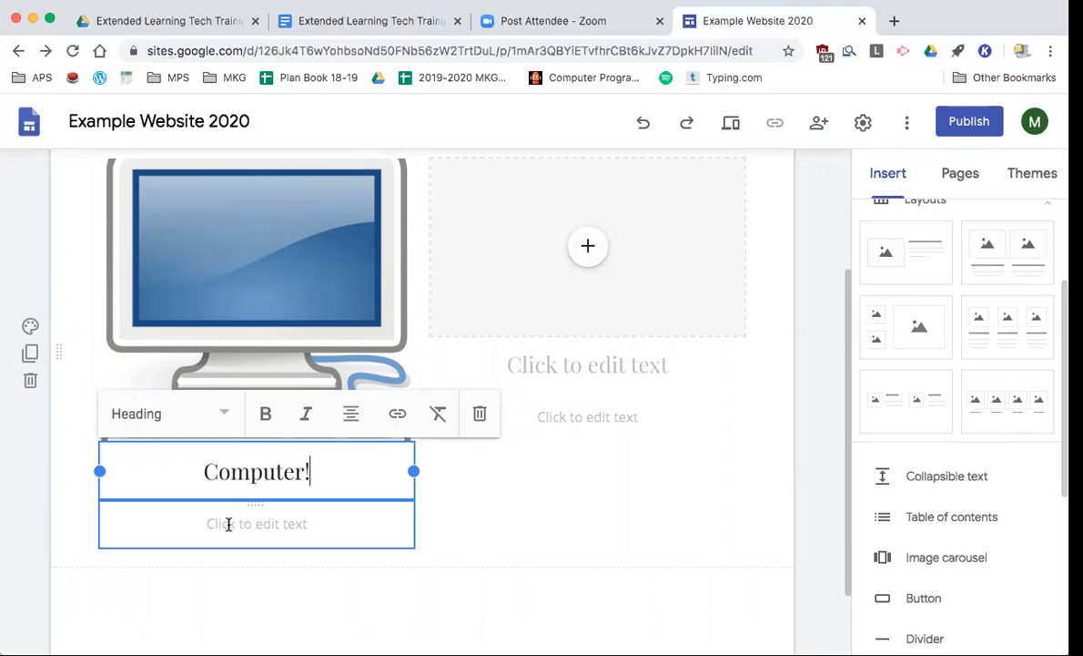
type("This is a computer!")
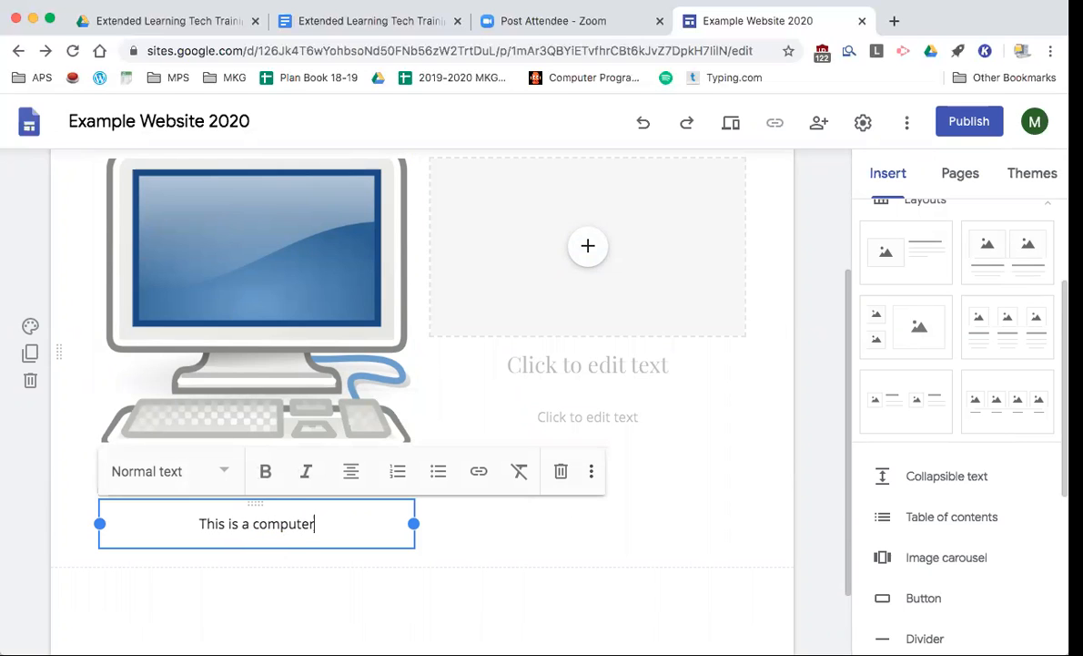
left_click(500, 531)
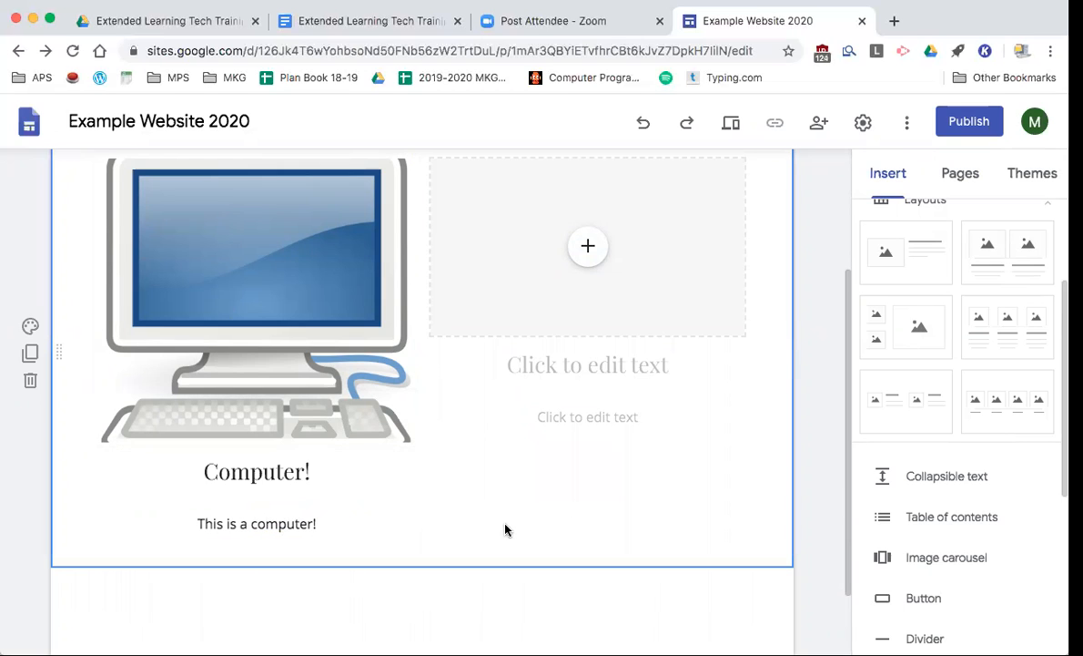
scroll(490, 446, "up", 2)
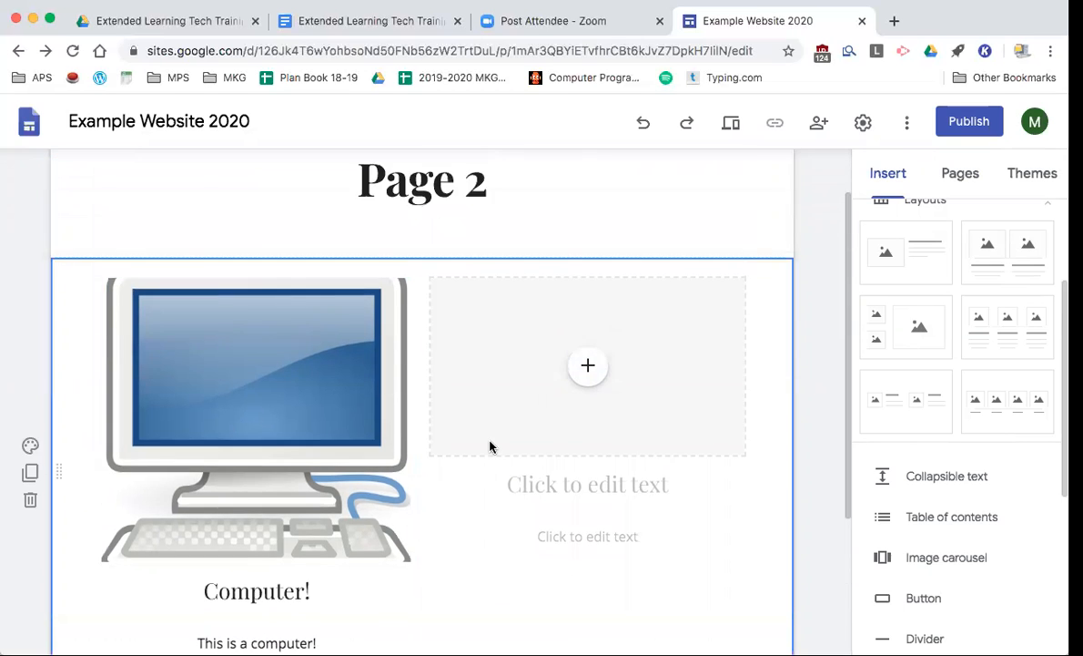
scroll(419, 446, "up", 1)
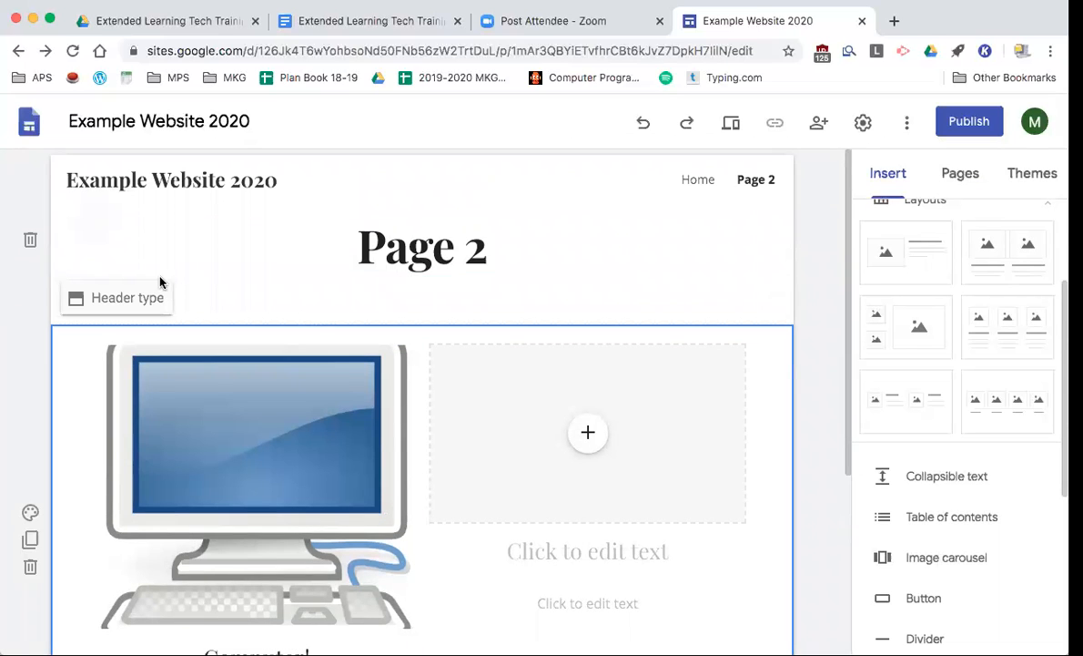
scroll(382, 333, "down", 1)
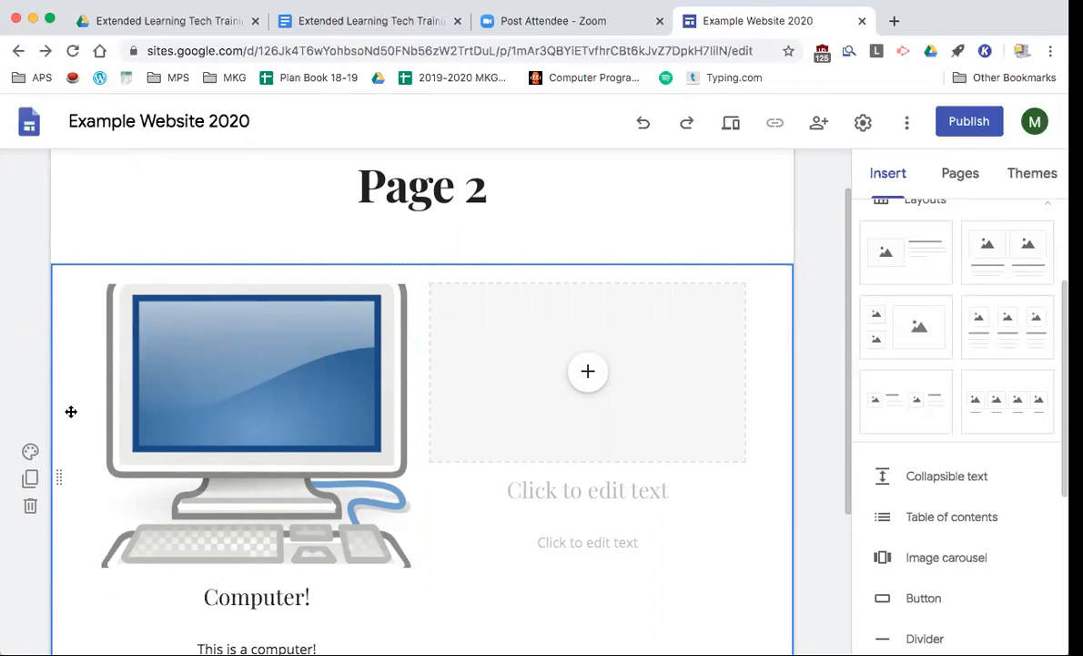
scroll(109, 409, "down", 1)
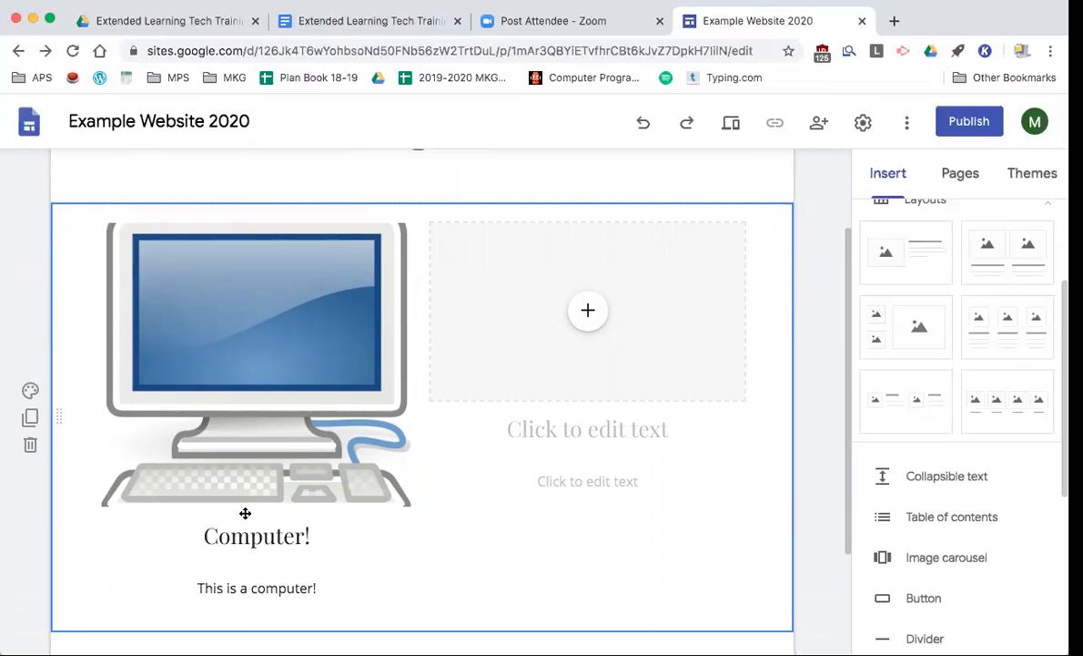
left_click(30, 394)
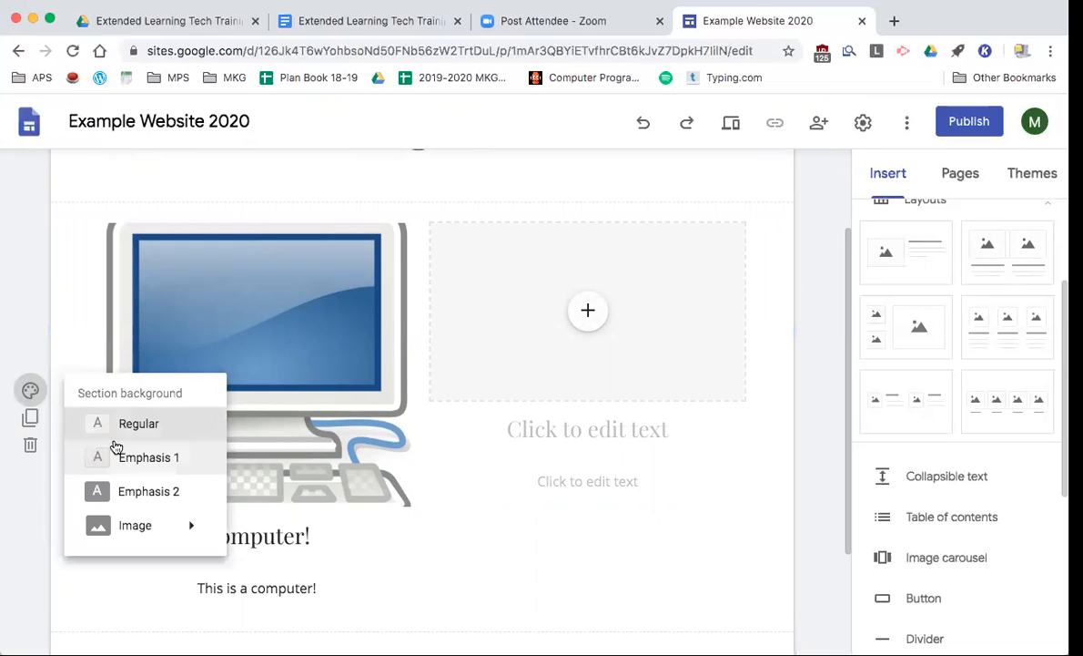
- Give the computer section the dark Emphasis 2 background
scroll(115, 446, "down", 1)
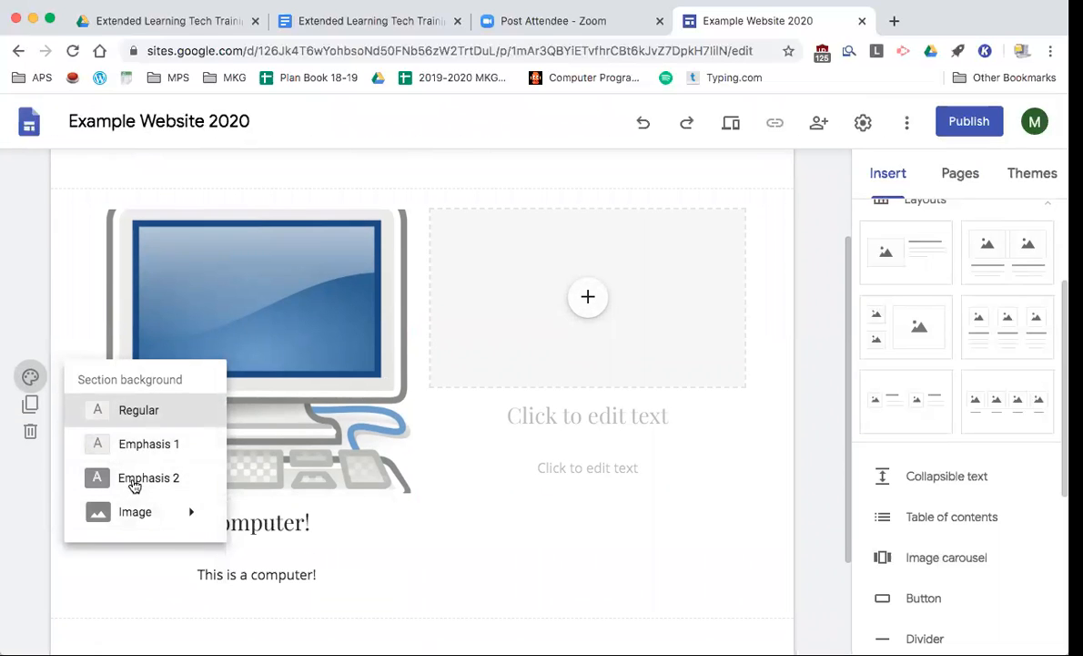
left_click(132, 480)
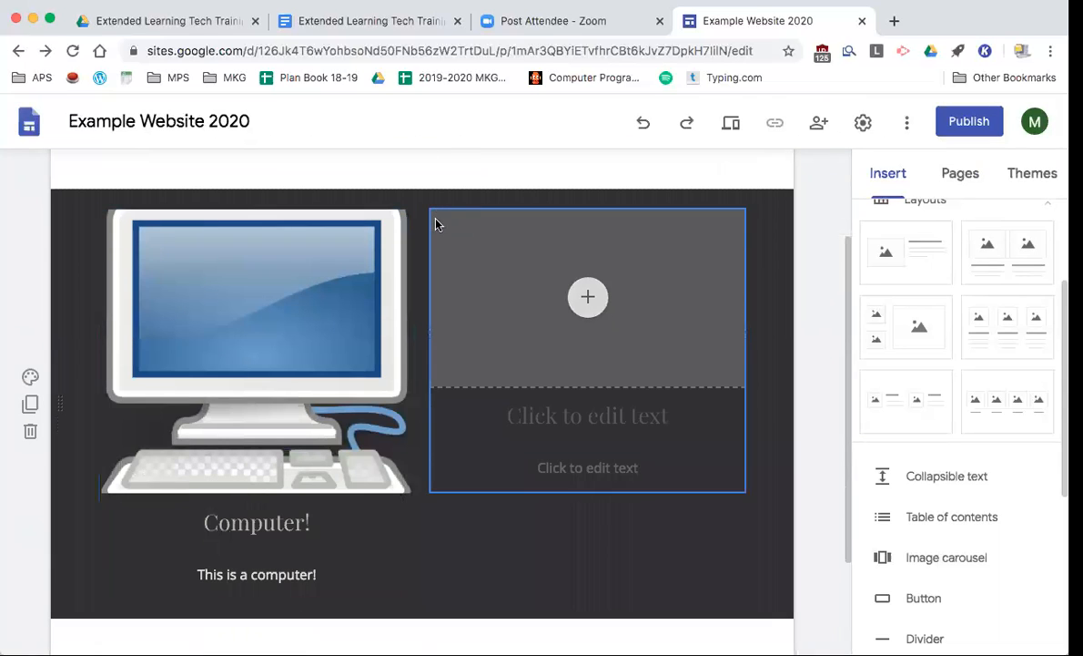
scroll(428, 273, "up", 2)
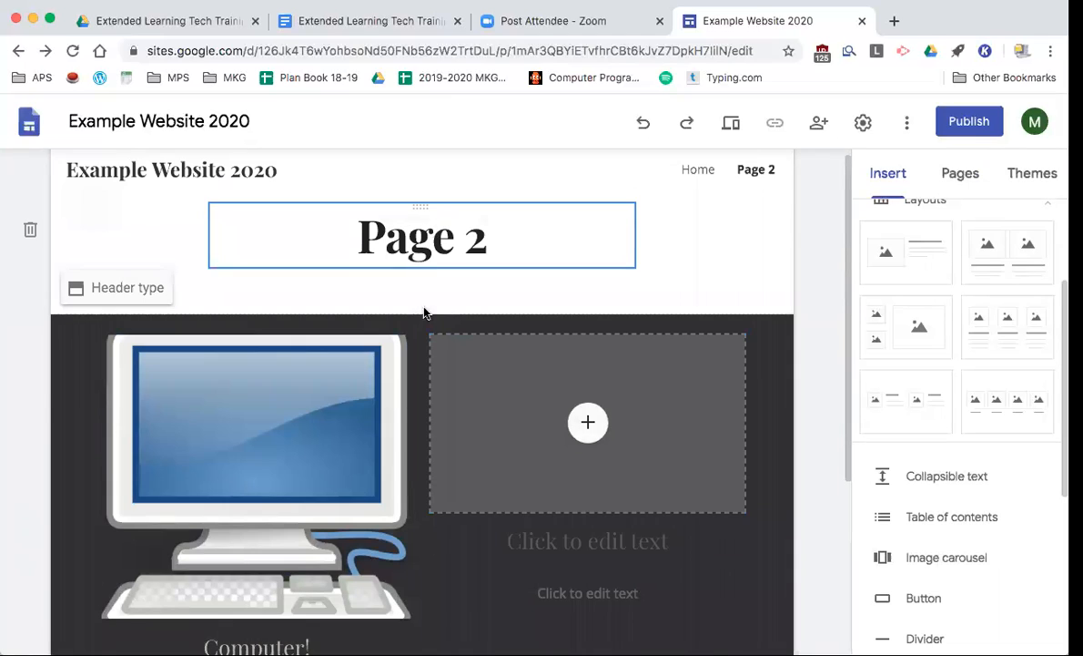
- Apply the Diplomat theme with the custom teal colour #18c9d1
left_click(1050, 181)
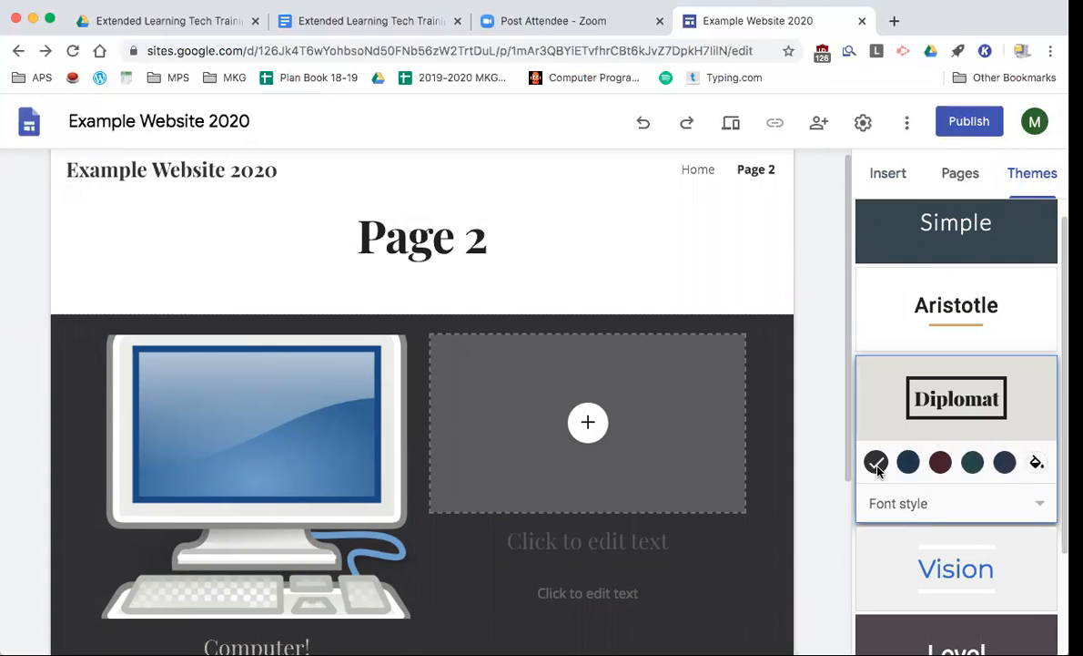
left_click(770, 578)
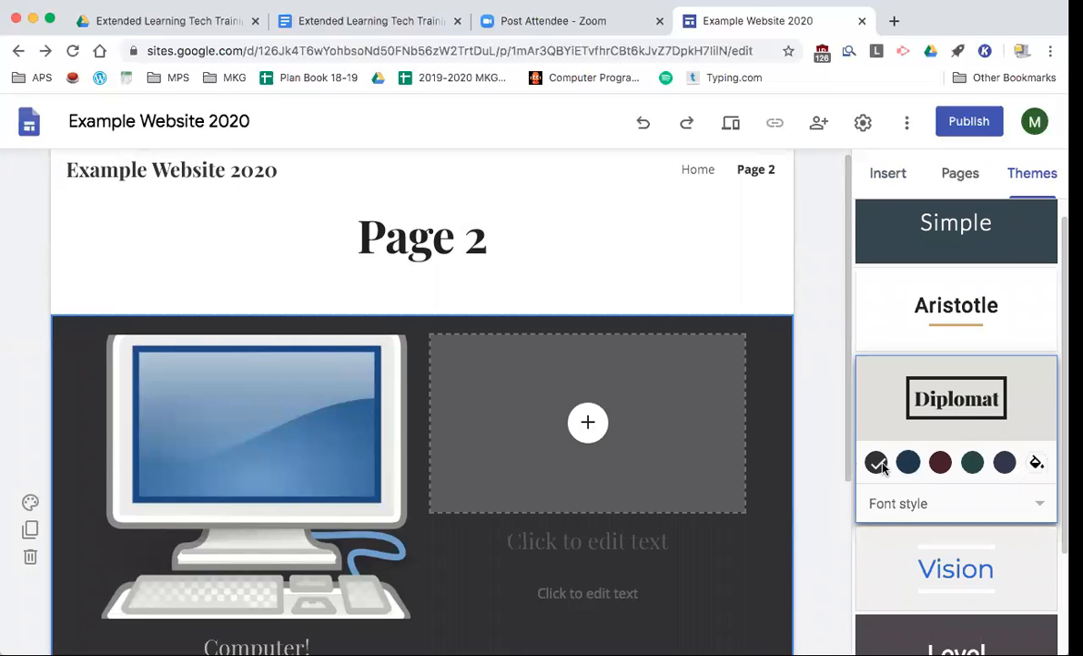
left_click(1037, 463)
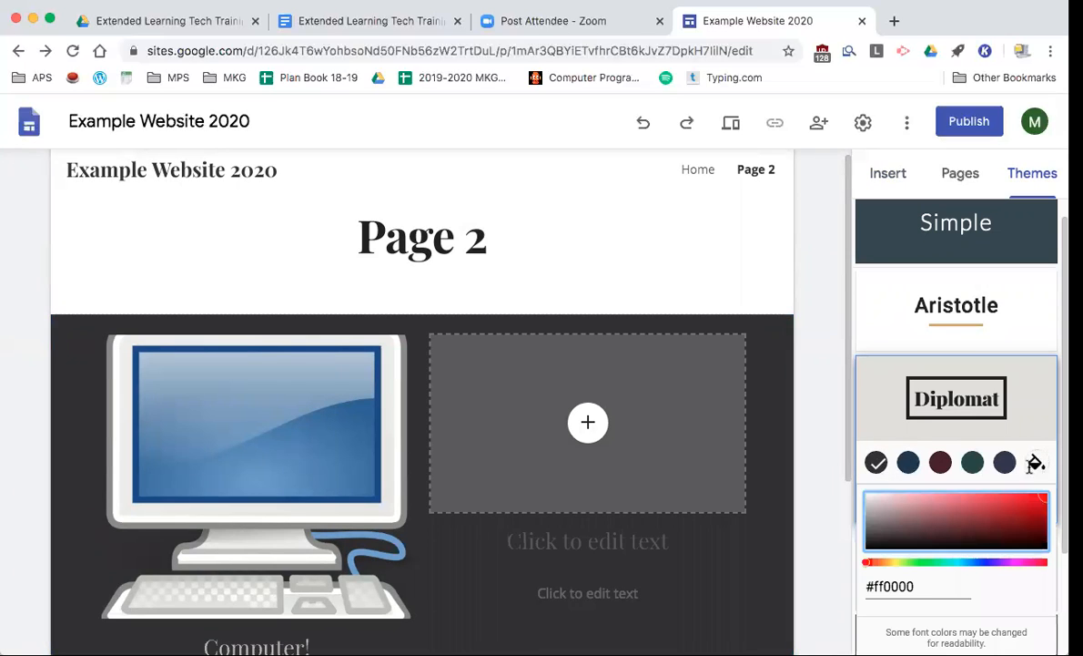
left_click(1025, 506)
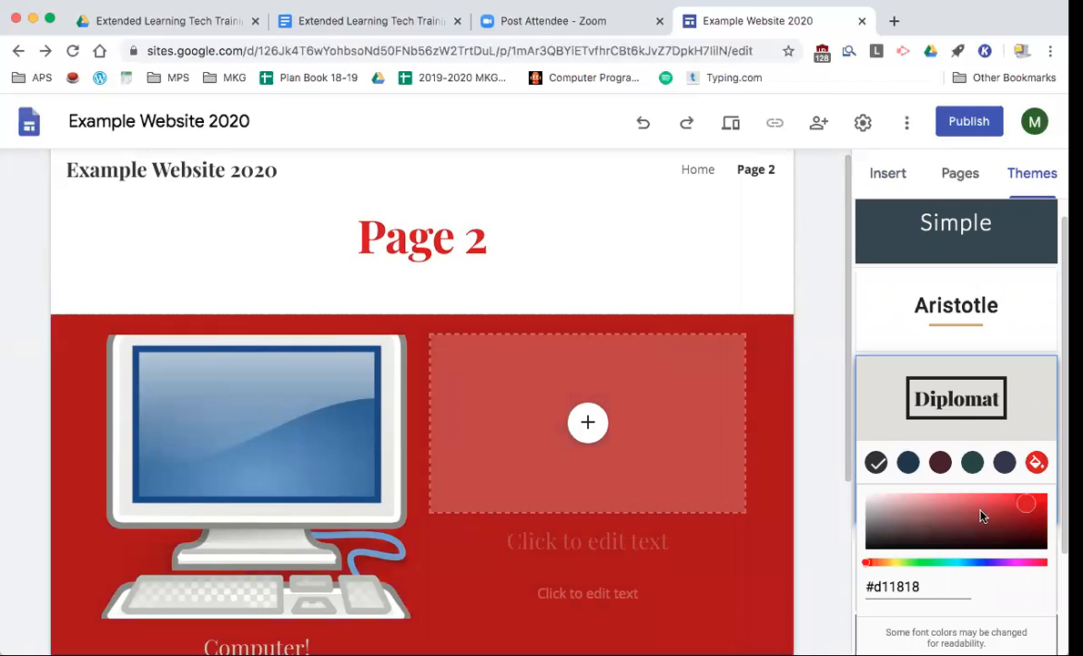
scroll(1000, 473, "down", 2)
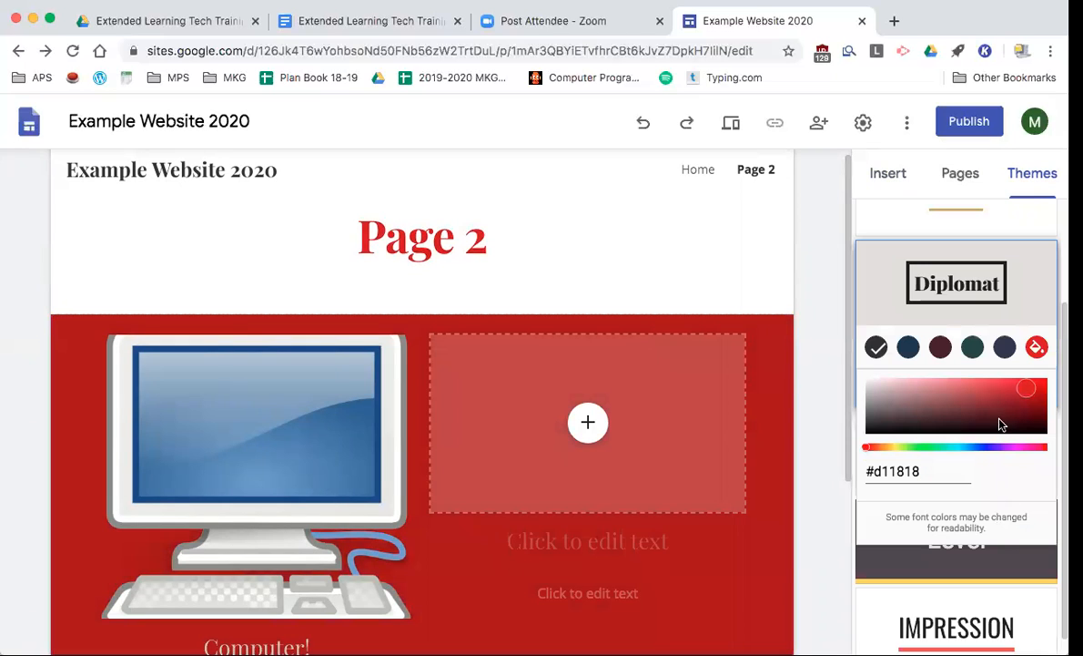
left_click(958, 447)
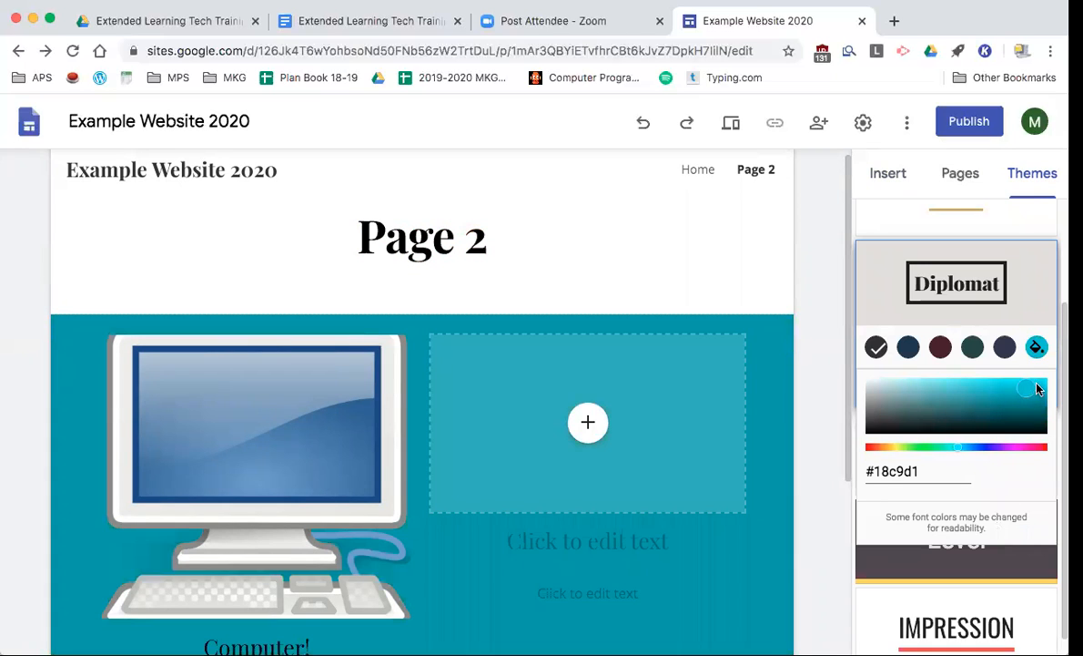
left_click(810, 329)
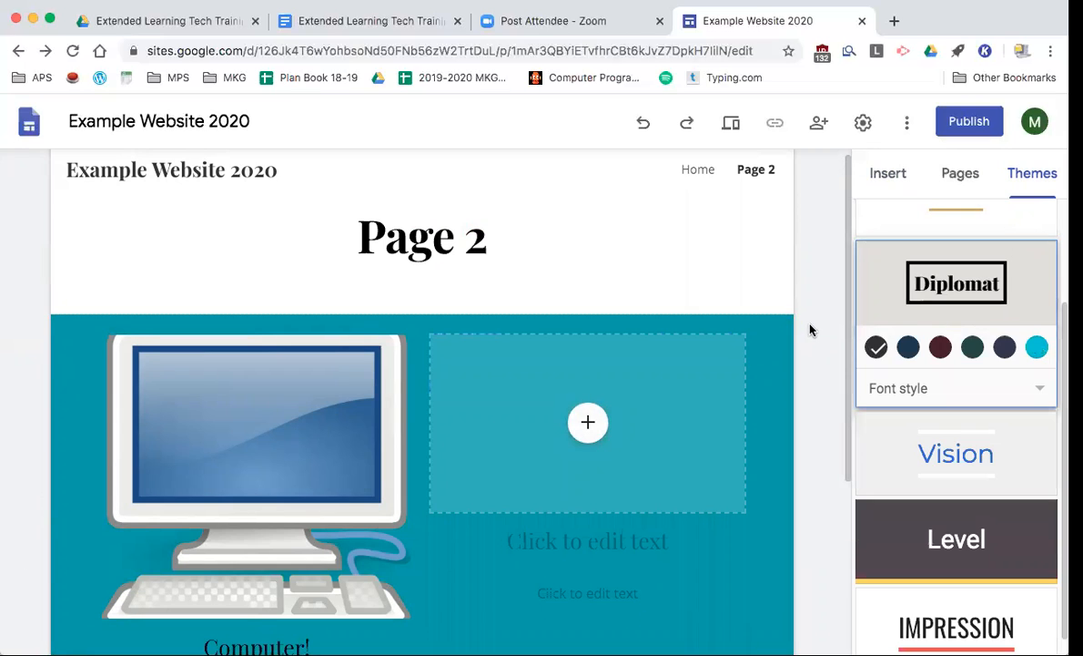
scroll(858, 296, "up", 1)
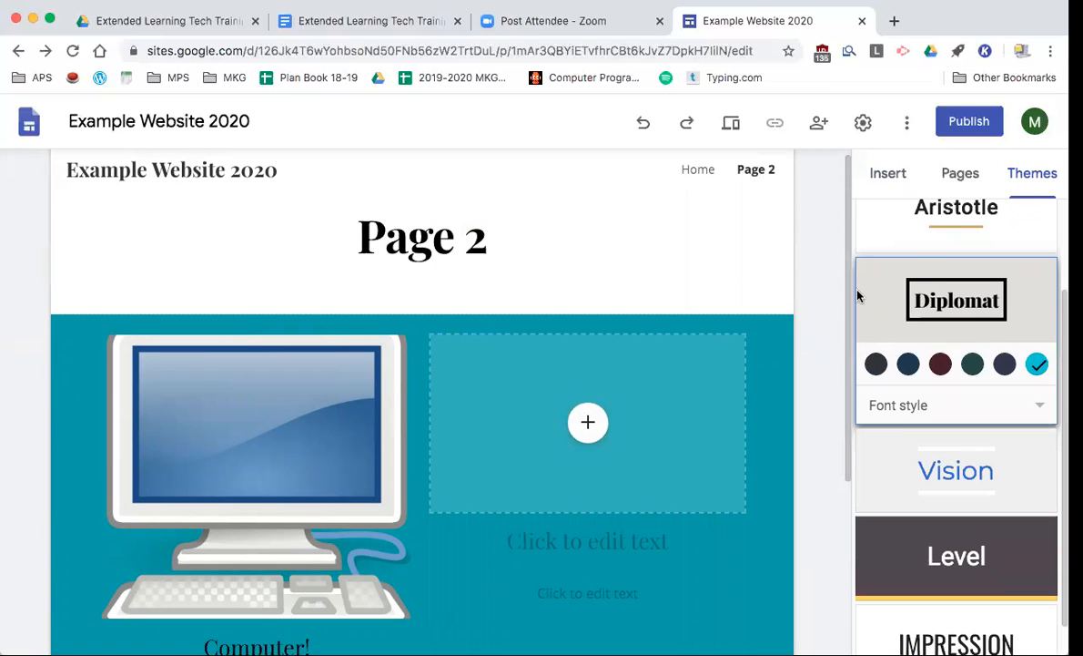
scroll(428, 421, "up", 1)
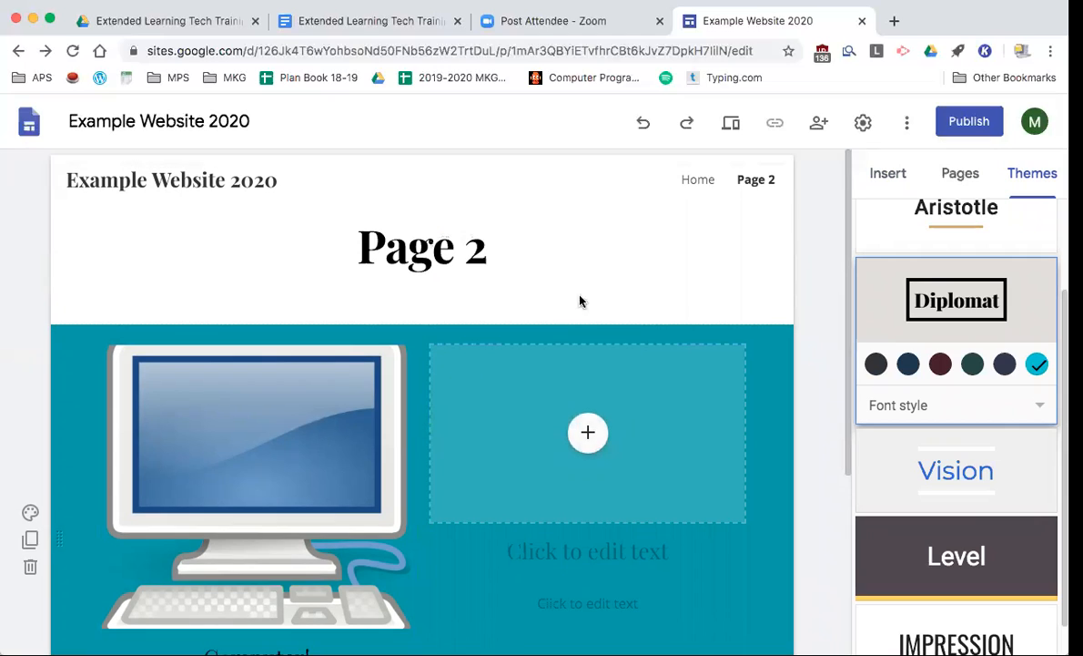
- Go back and forth between Home and Page 2 via the pages list and nav links, ending on Page 2
left_click(963, 178)
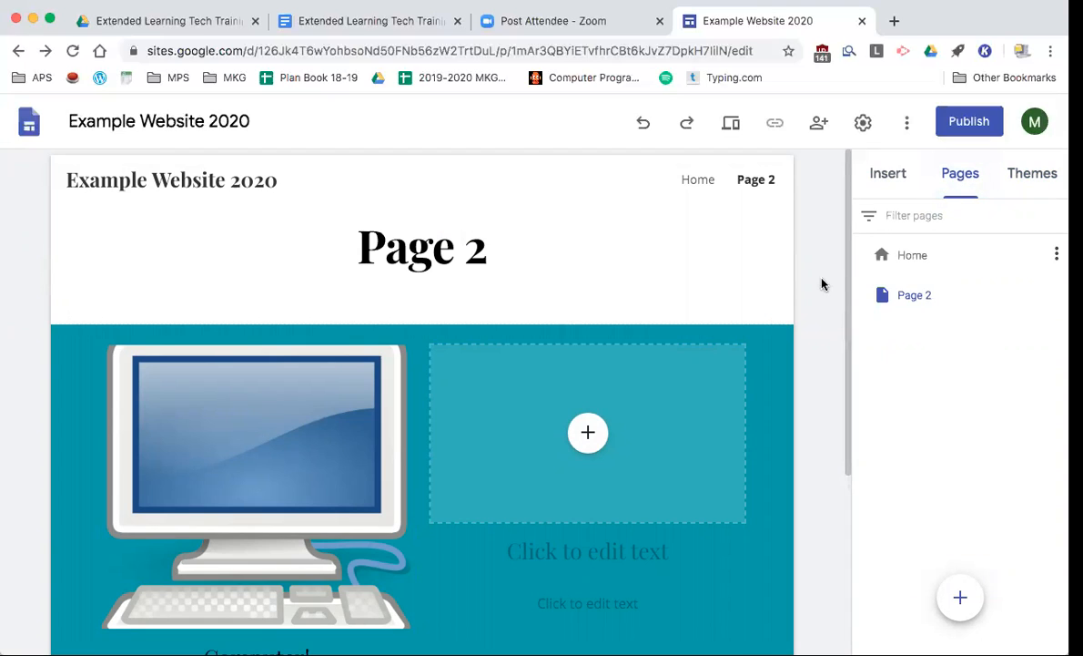
left_click(919, 260)
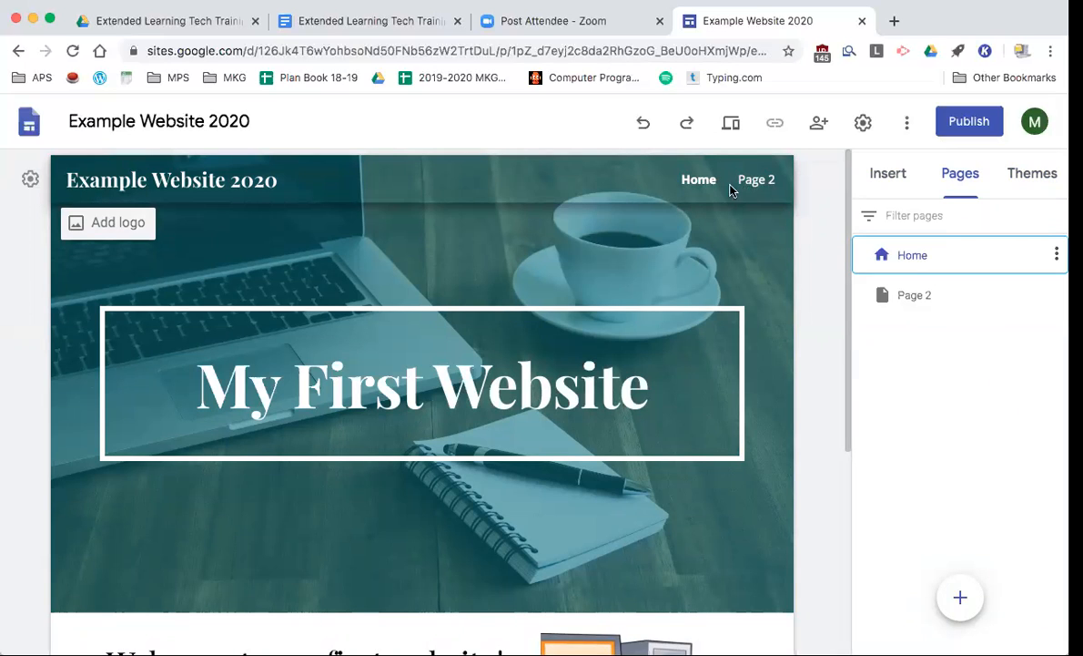
left_click(755, 181)
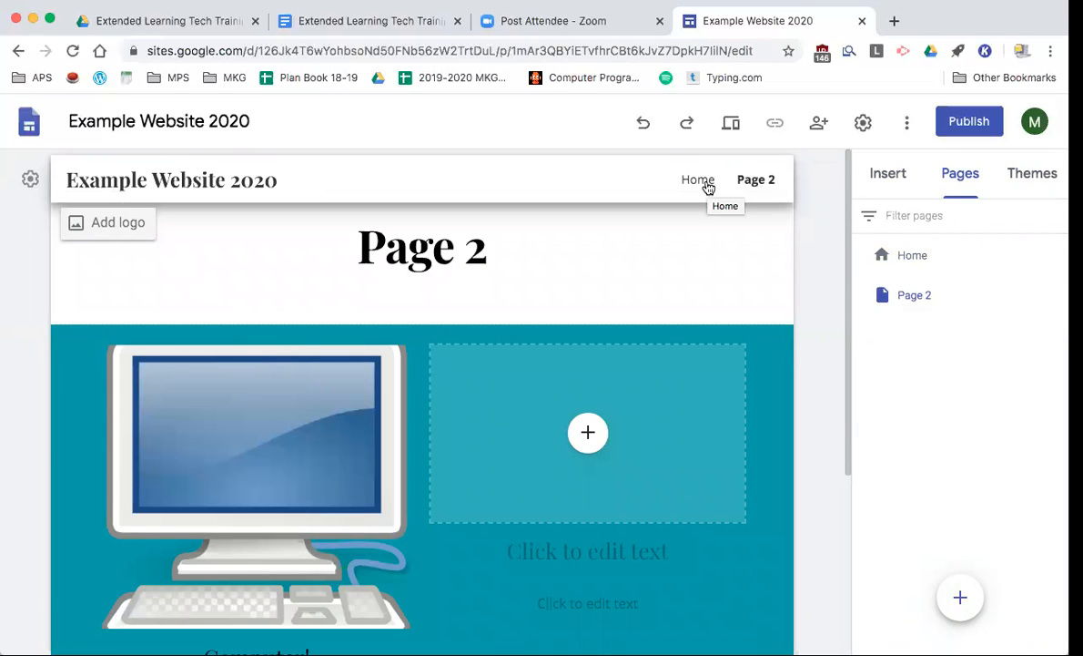
left_click(708, 187)
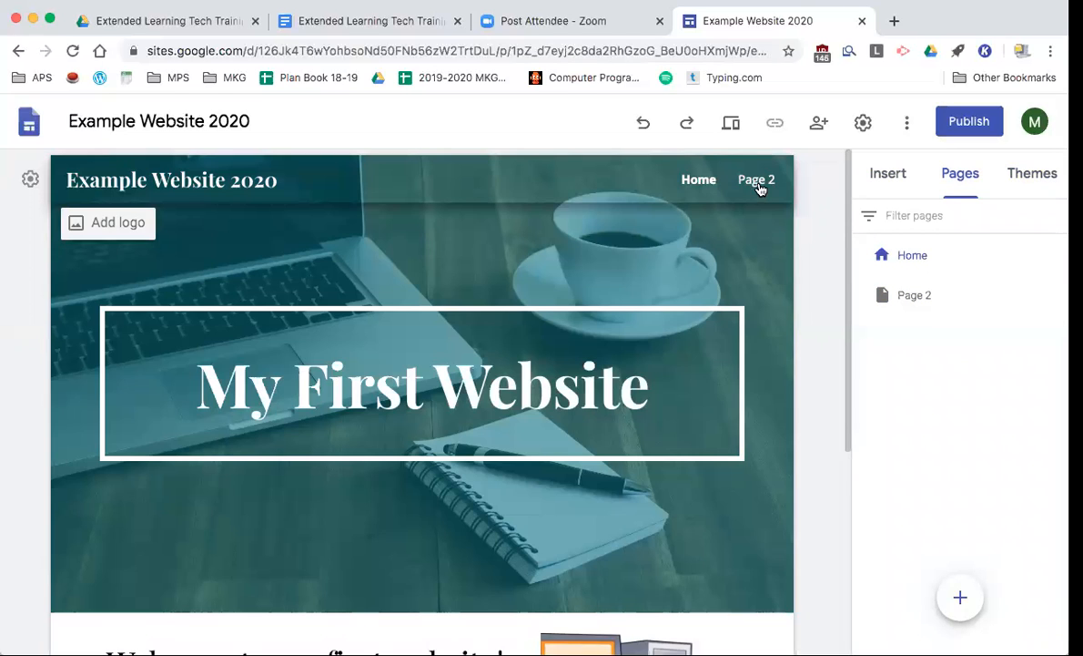
left_click(763, 185)
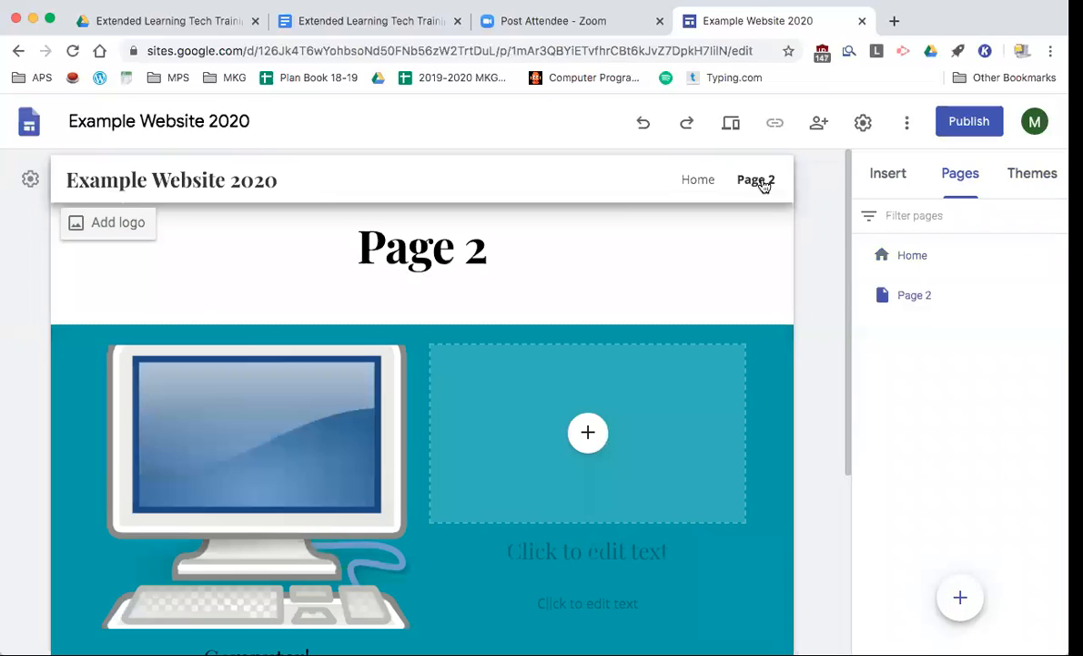
scroll(641, 273, "down", 3)
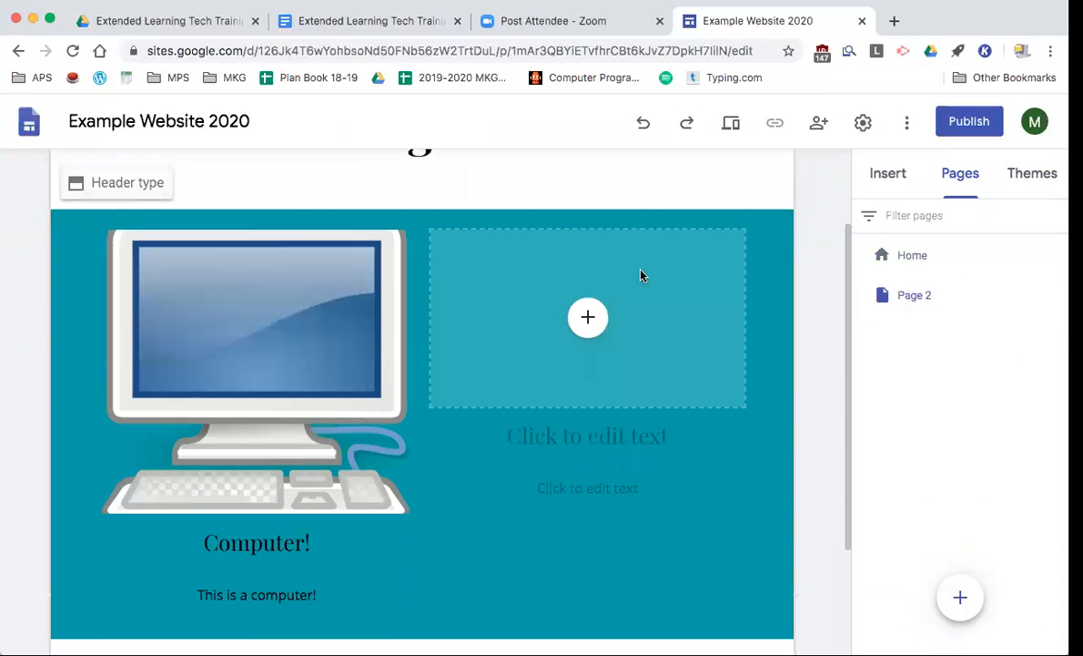
scroll(641, 273, "down", 1)
scroll(746, 297, "up", 4)
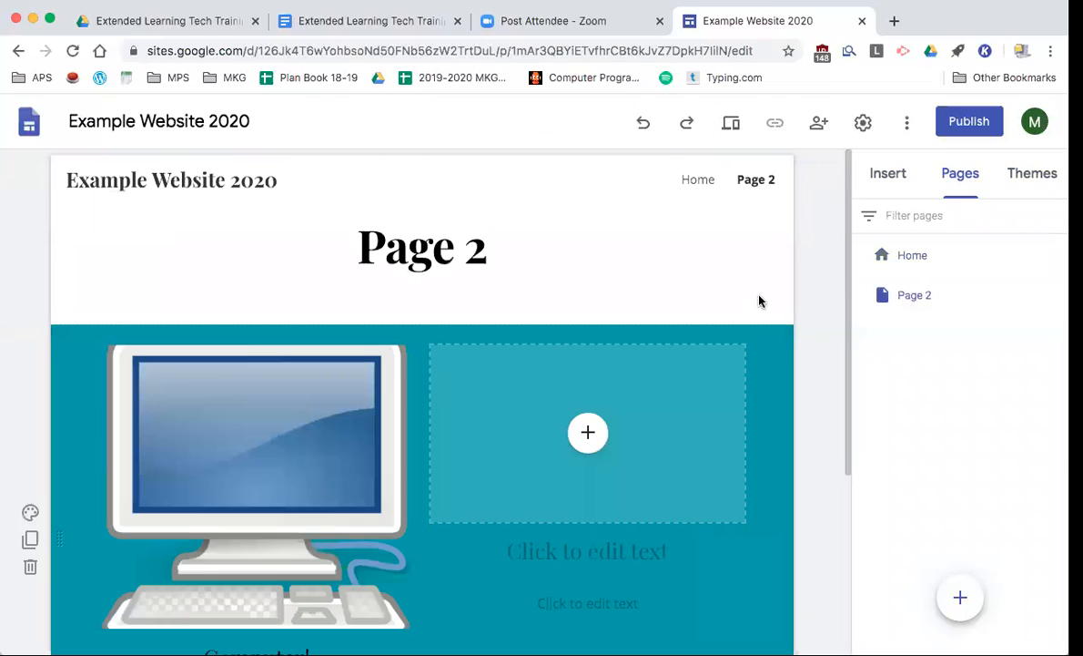
left_click(890, 177)
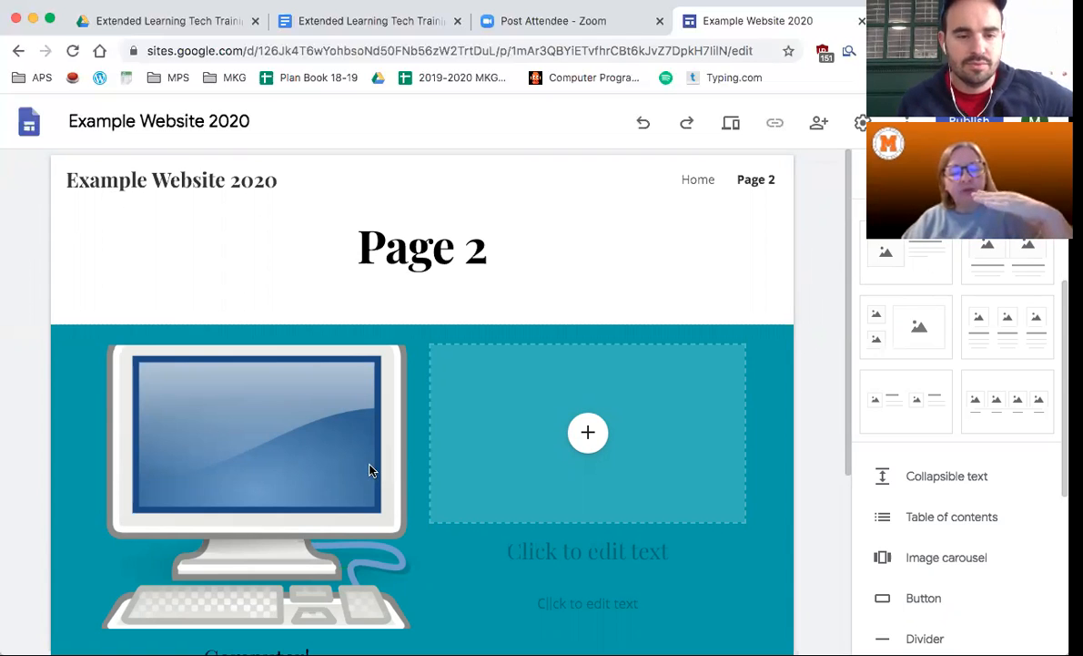
- Select the 'Computer!' heading text and link it to google.com
scroll(85, 437, "down", 5)
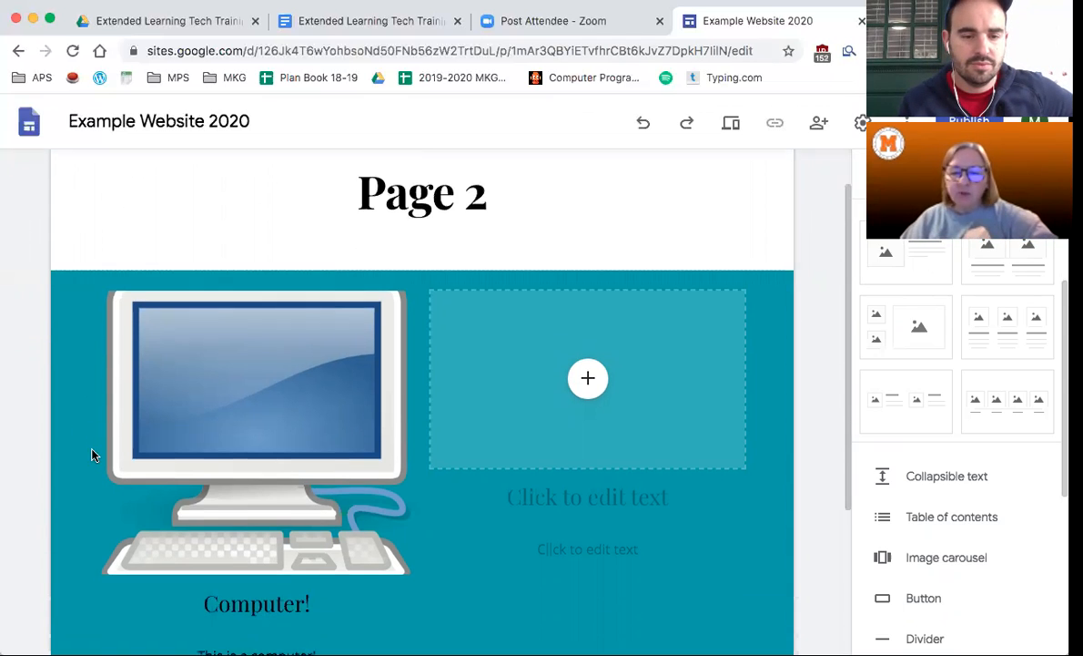
left_click(231, 393)
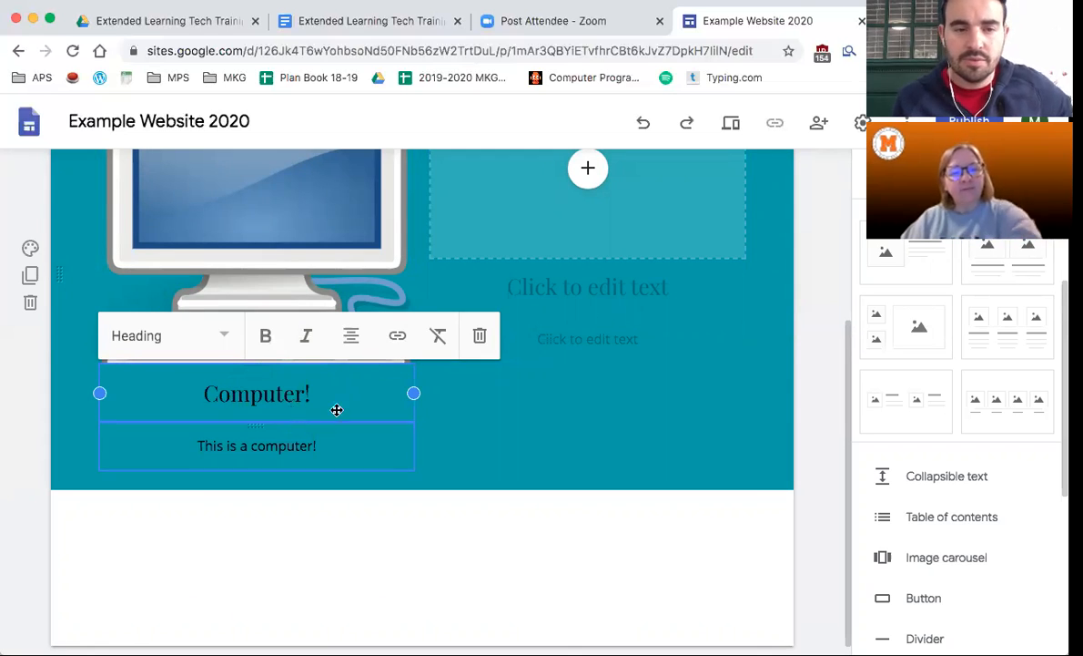
left_click(214, 447)
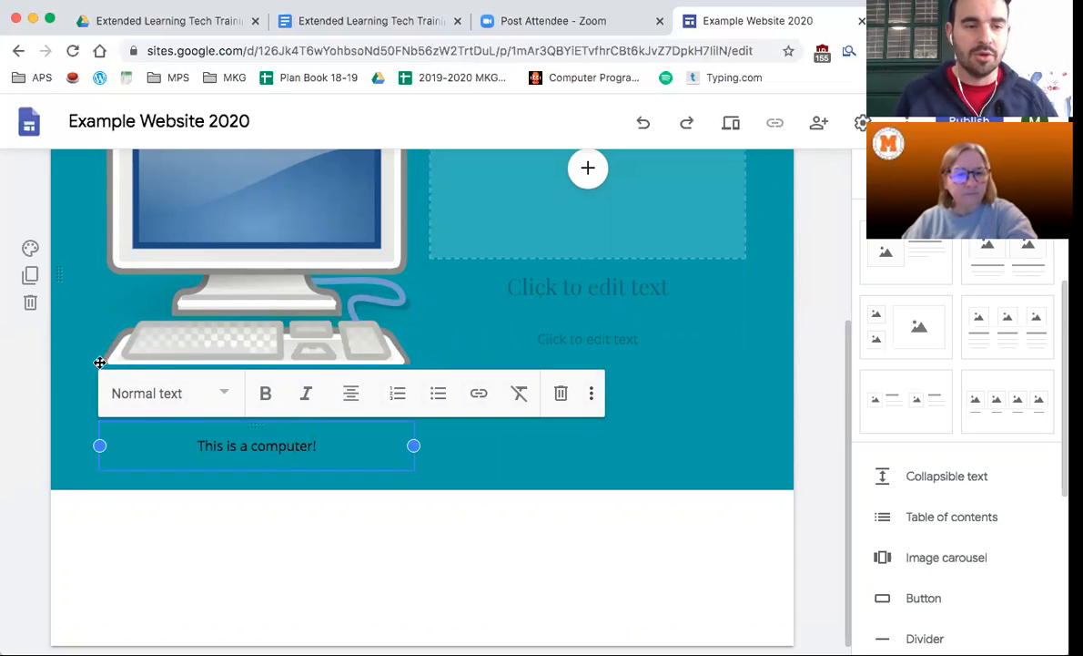
left_click(148, 372)
left_click_drag(206, 393, 311, 393)
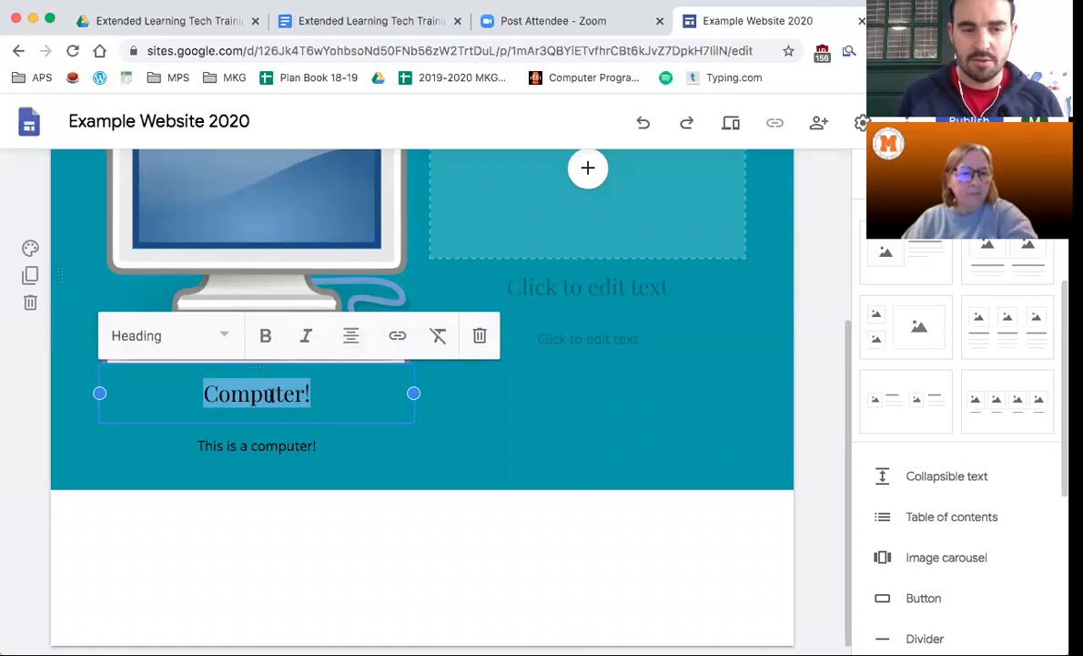
left_click(398, 339)
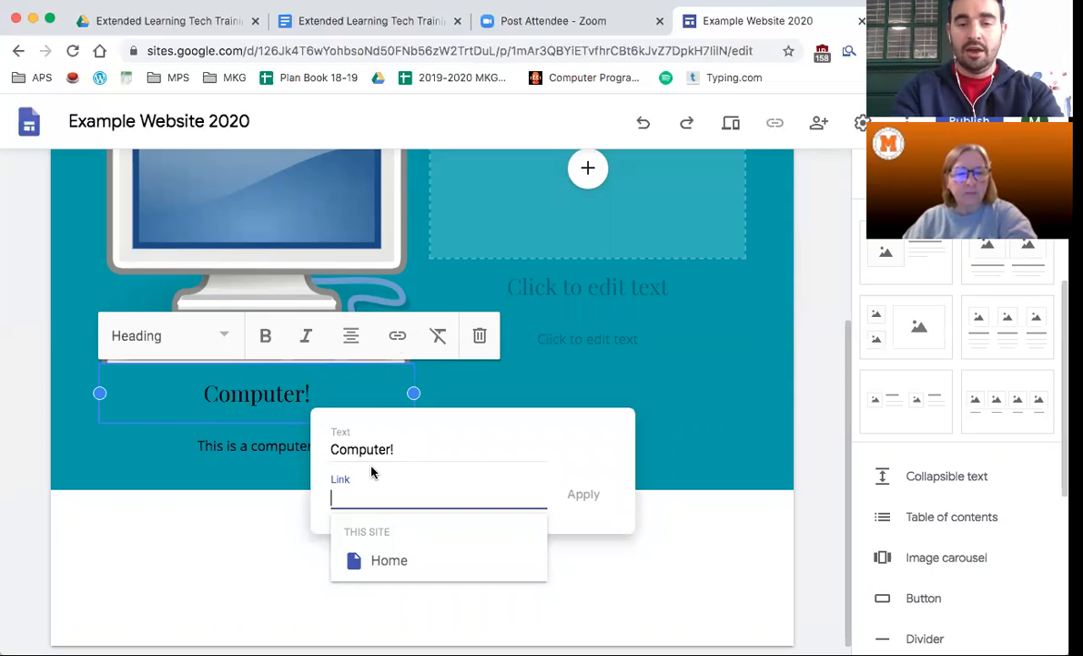
type("google.com")
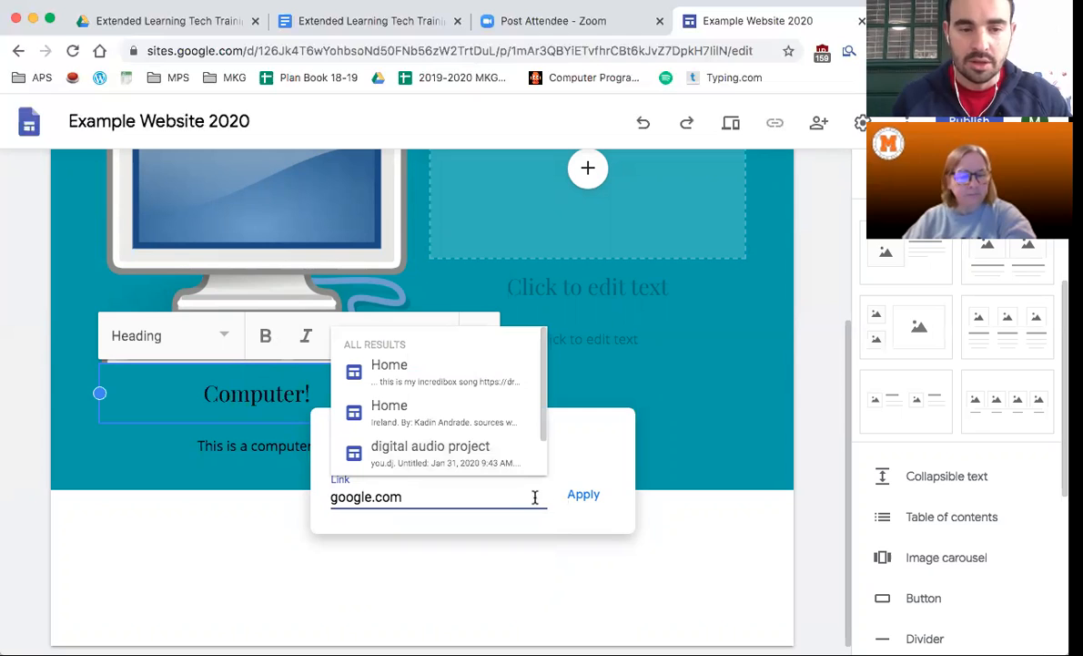
left_click(582, 495)
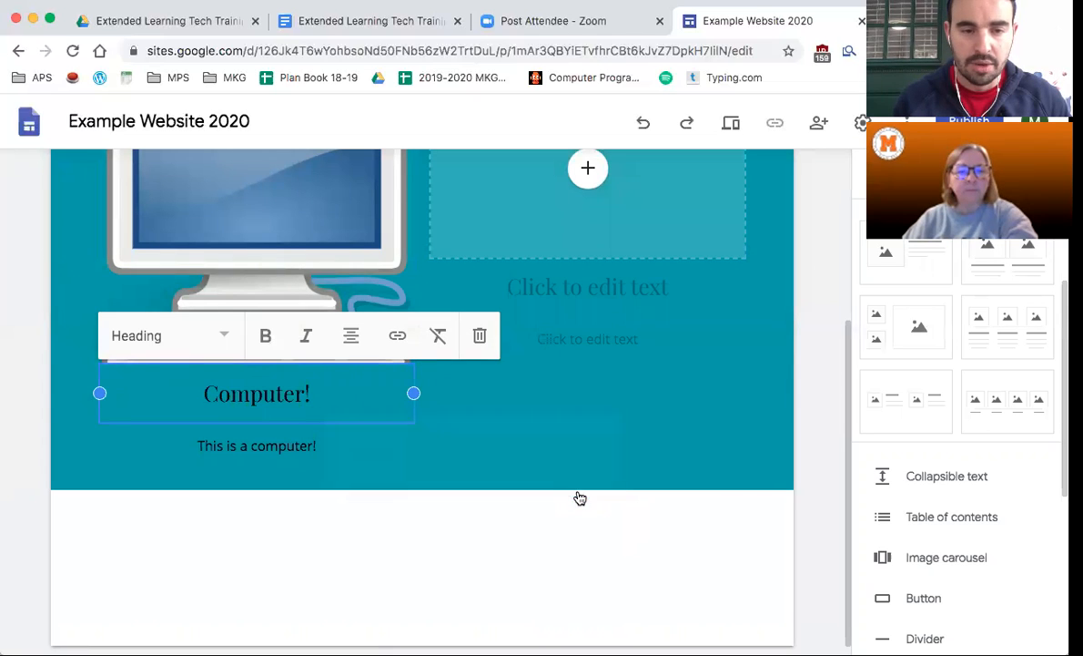
- Follow the heading's link to confirm Google opens, then close the Google tab
left_click(291, 394)
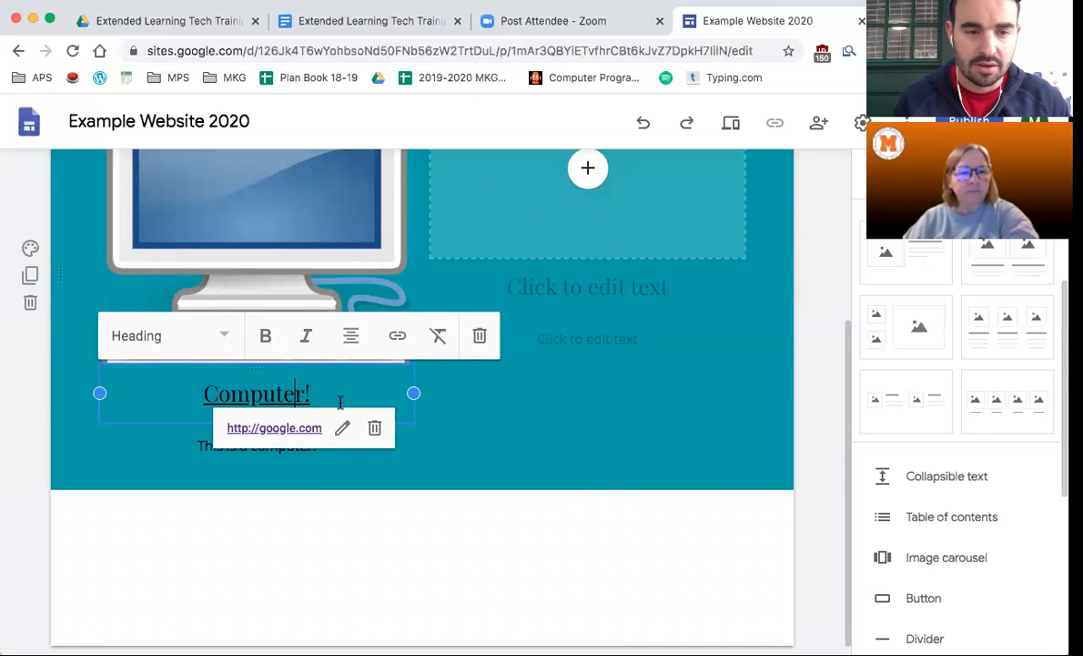
left_click(289, 430)
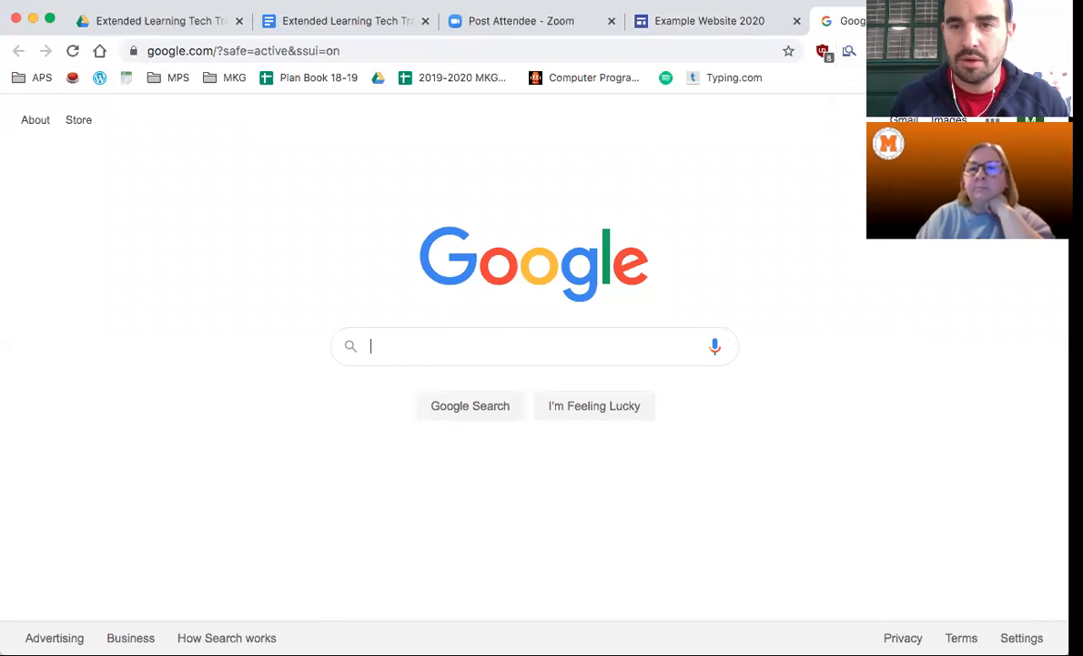
left_click(983, 20)
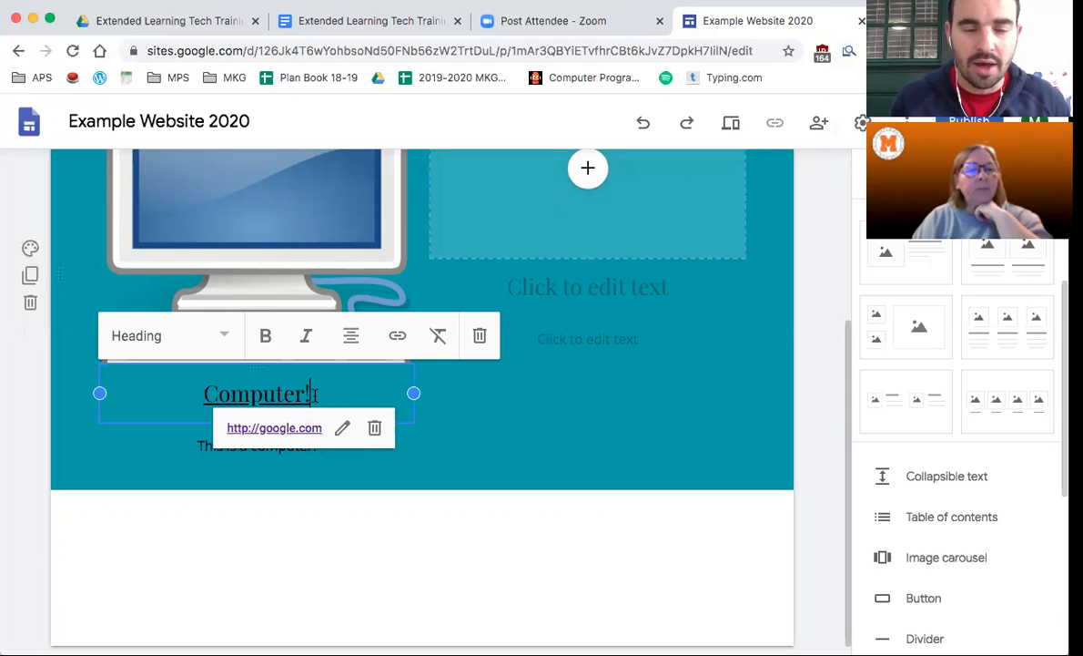
- Replace the heading's google.com link with a link to the site's Home page and follow it
left_click_drag(308, 395, 202, 394)
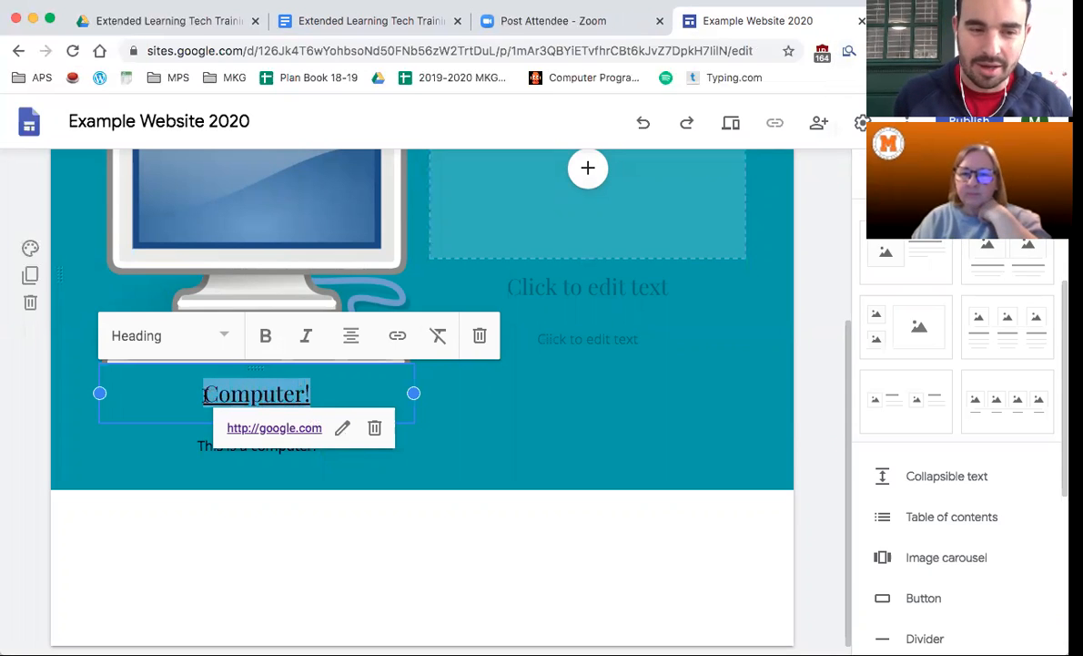
left_click(397, 336)
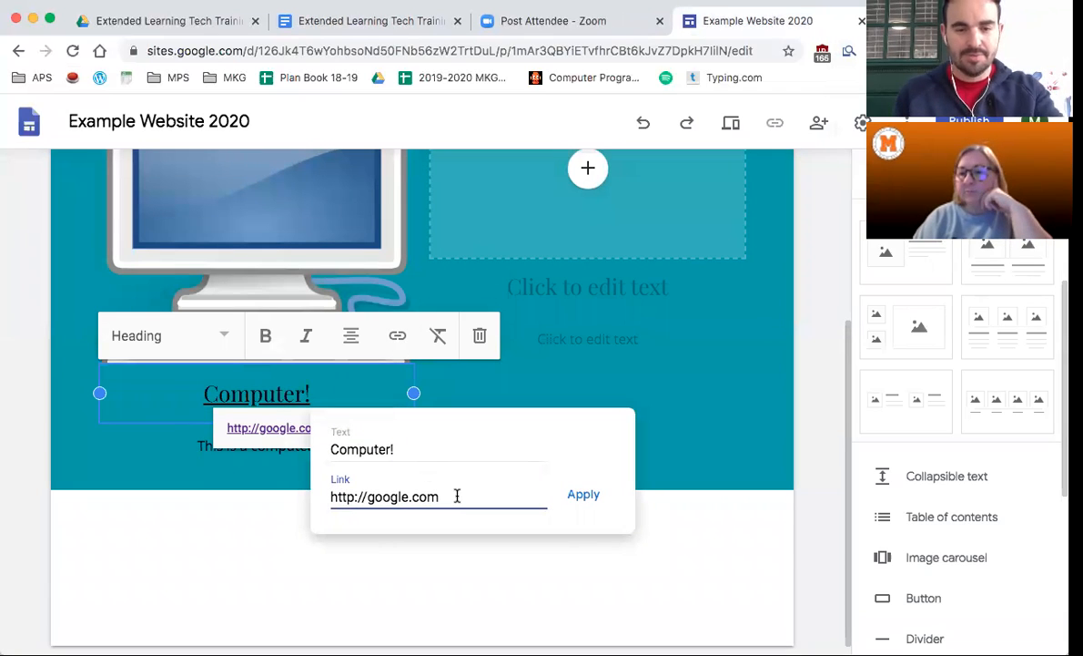
left_click_drag(414, 496, 332, 497)
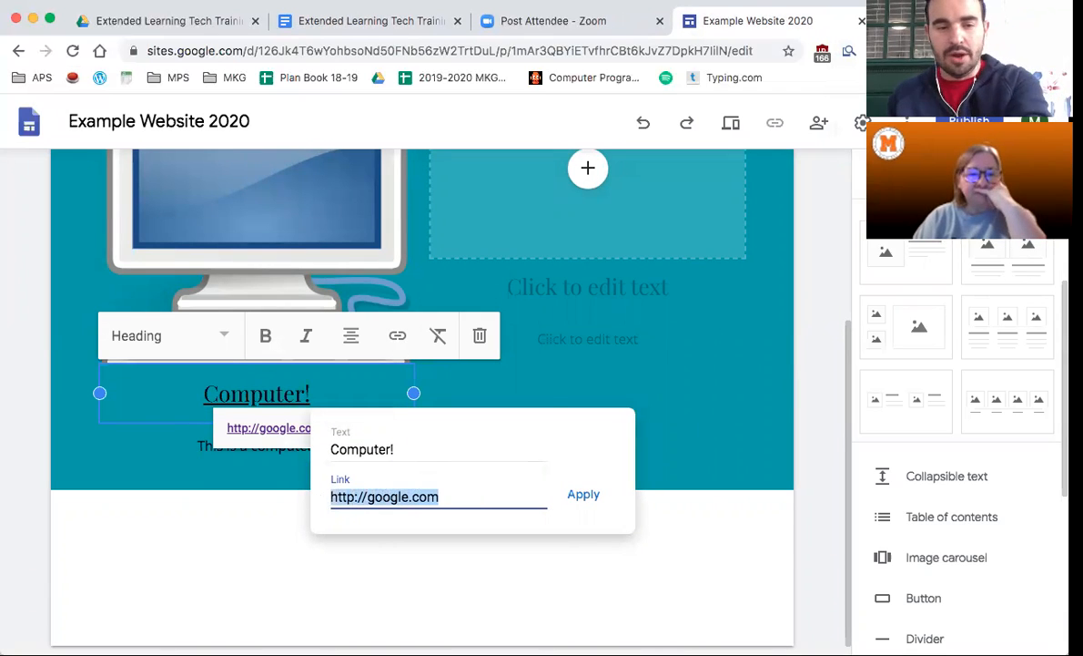
key("BackSpace")
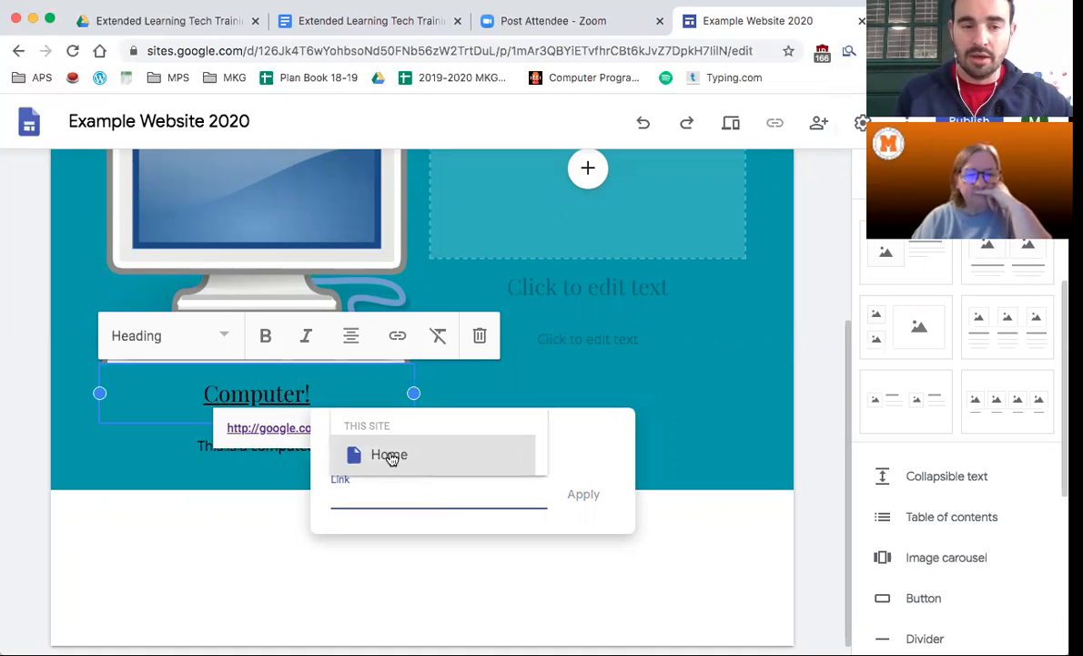
left_click(380, 455)
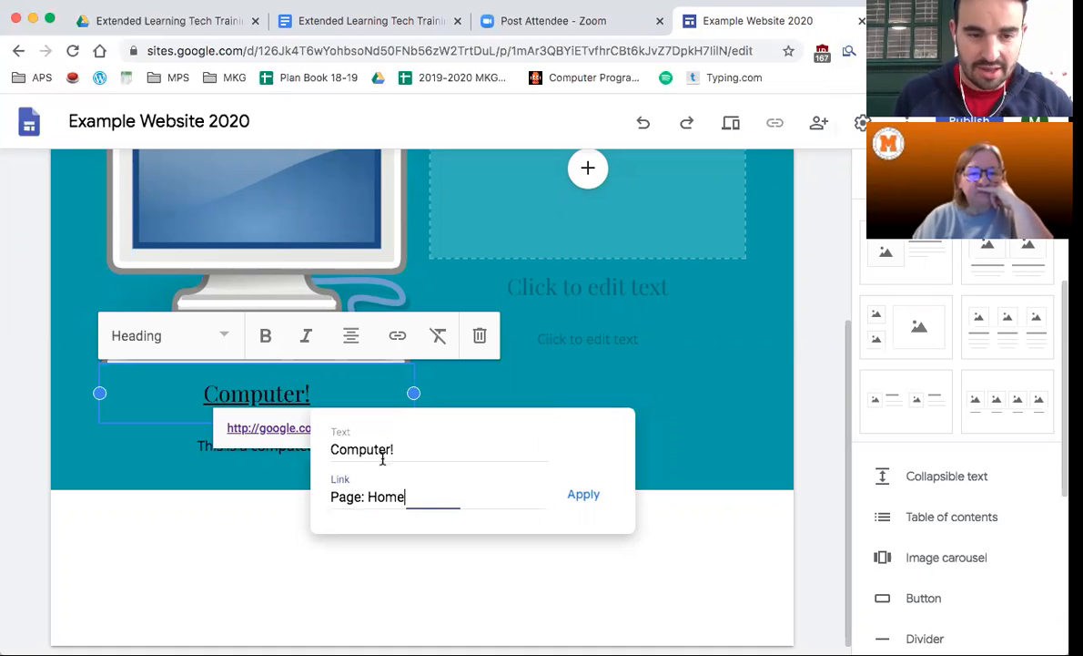
left_click(584, 496)
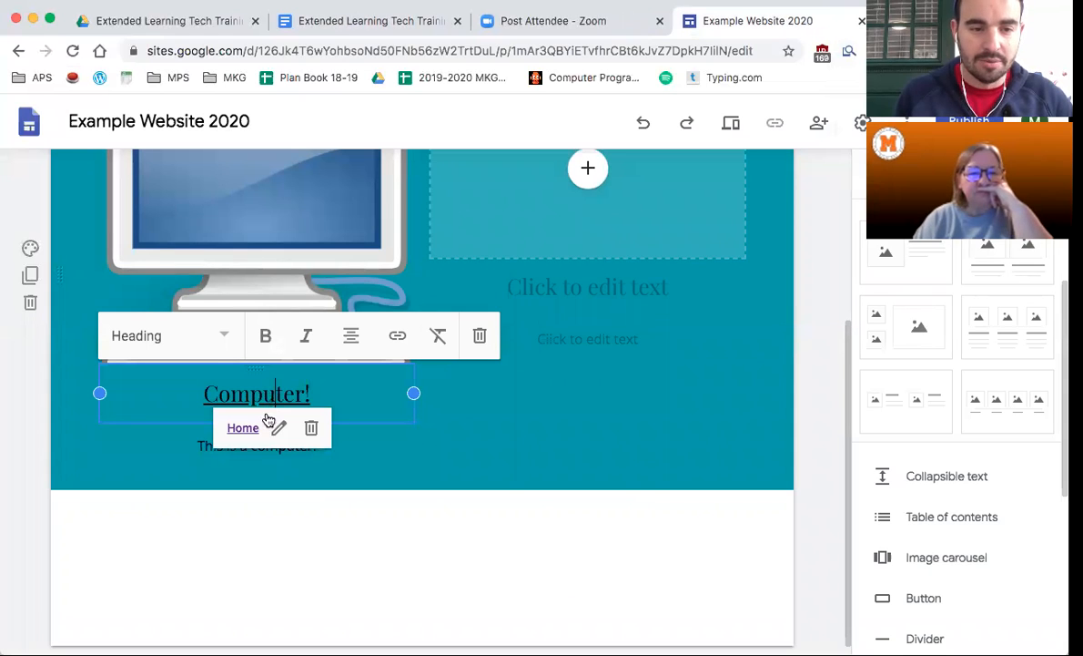
left_click(244, 430)
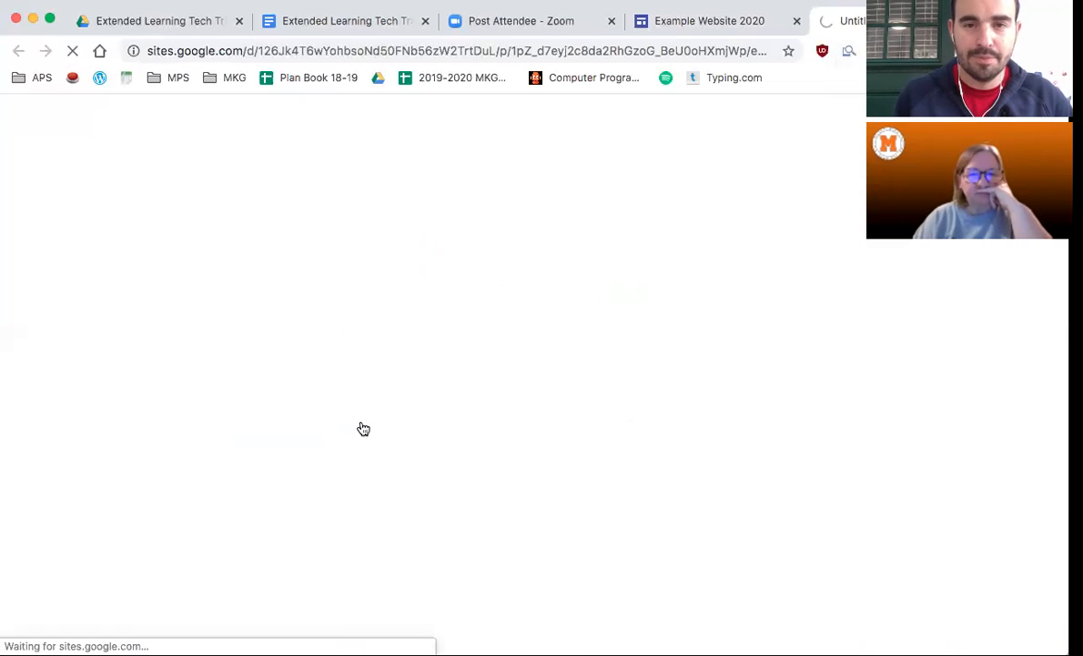
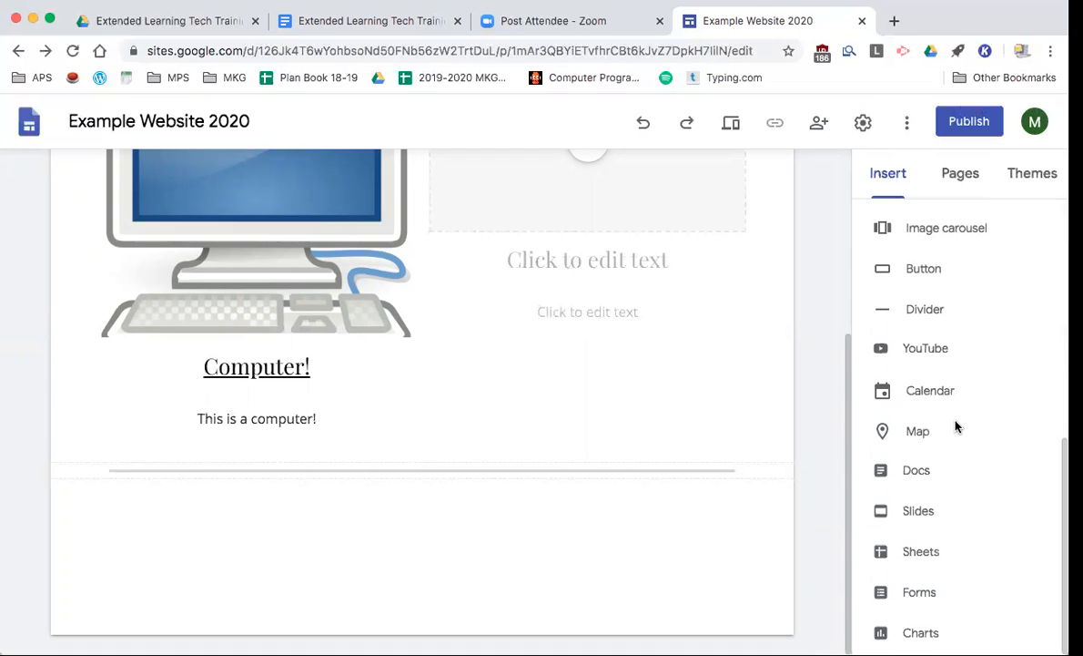
- Insert a 'Google Button!' button linking to Google.com on Page 2
left_click(928, 273)
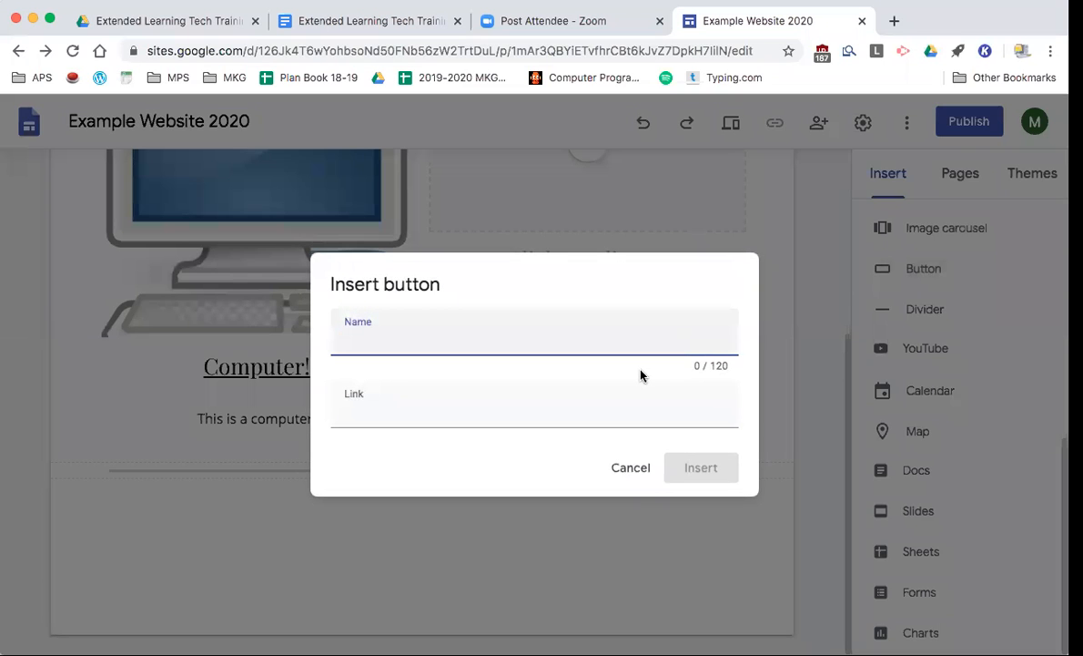
type("Google Button!")
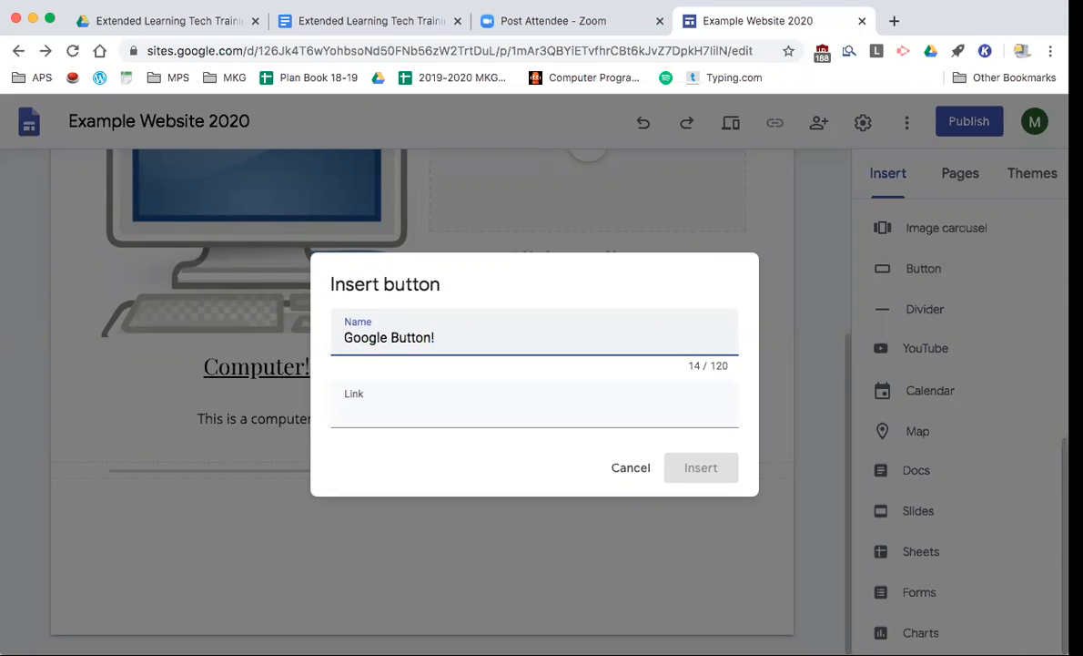
left_click(547, 424)
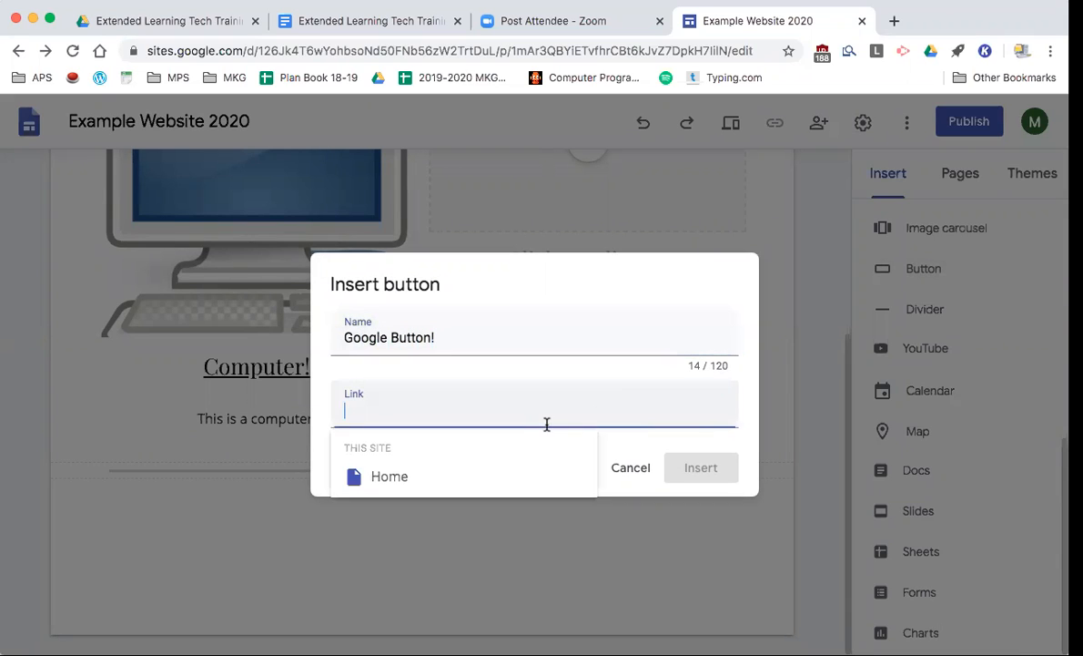
type("Google.com")
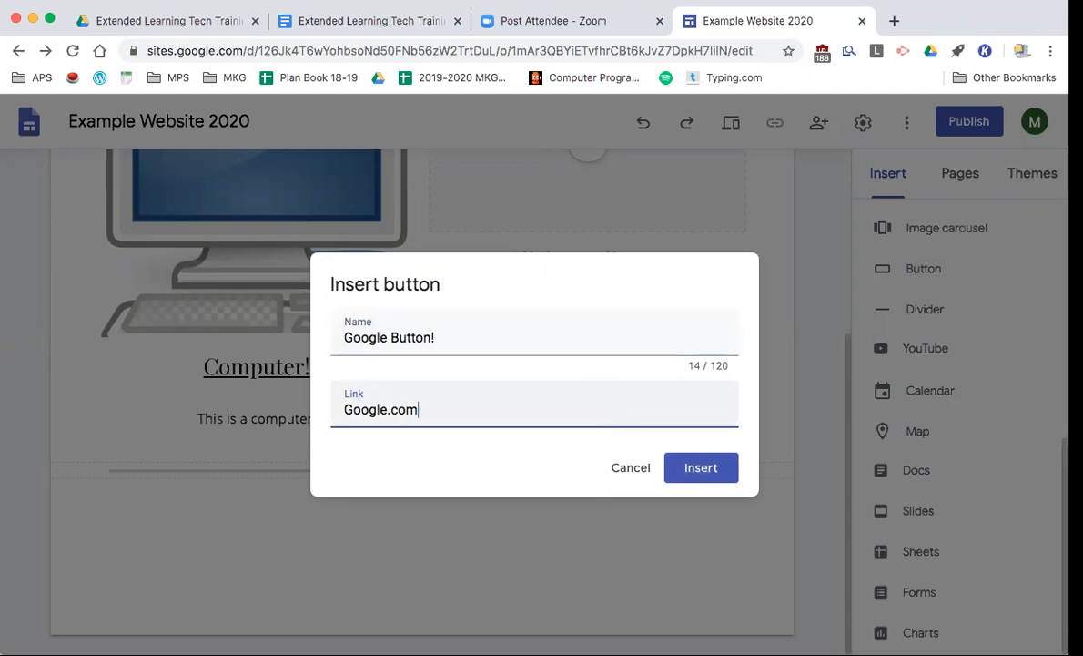
key("Return")
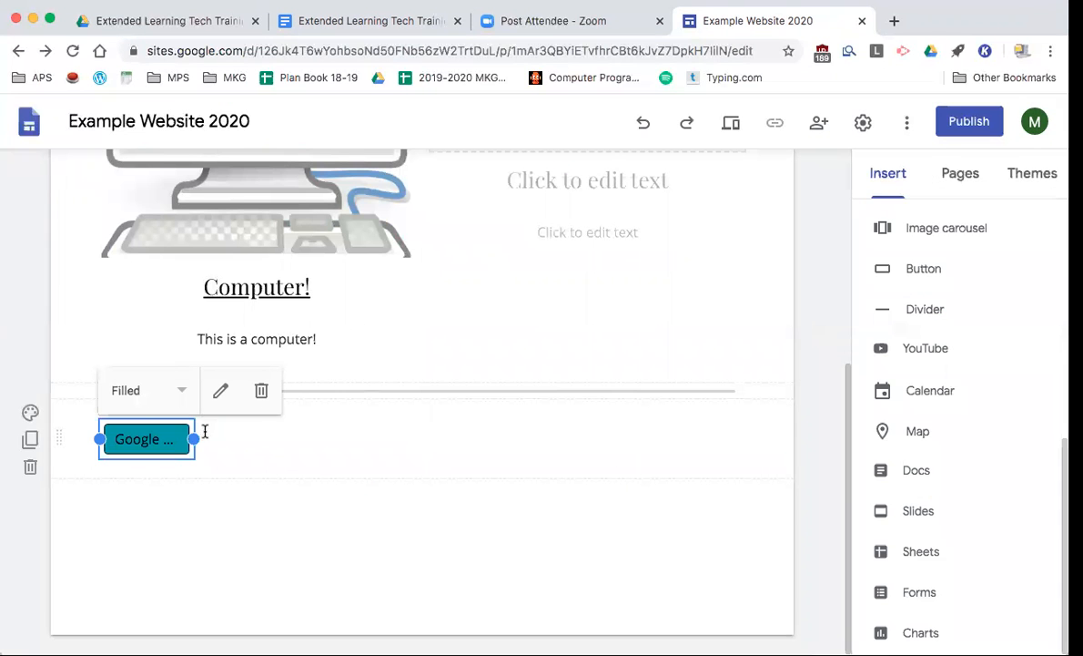
- Widen the Google Button! button and center it in its row below the divider
left_click_drag(194, 439, 411, 445)
left_click_drag(346, 425, 406, 438)
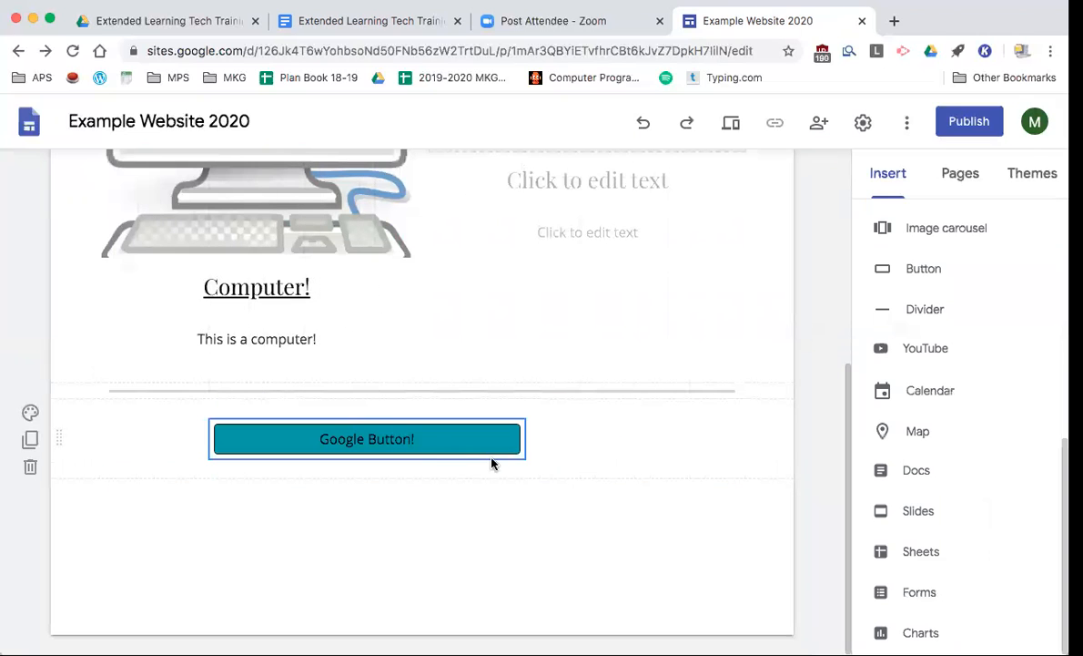
left_click_drag(515, 449, 597, 446)
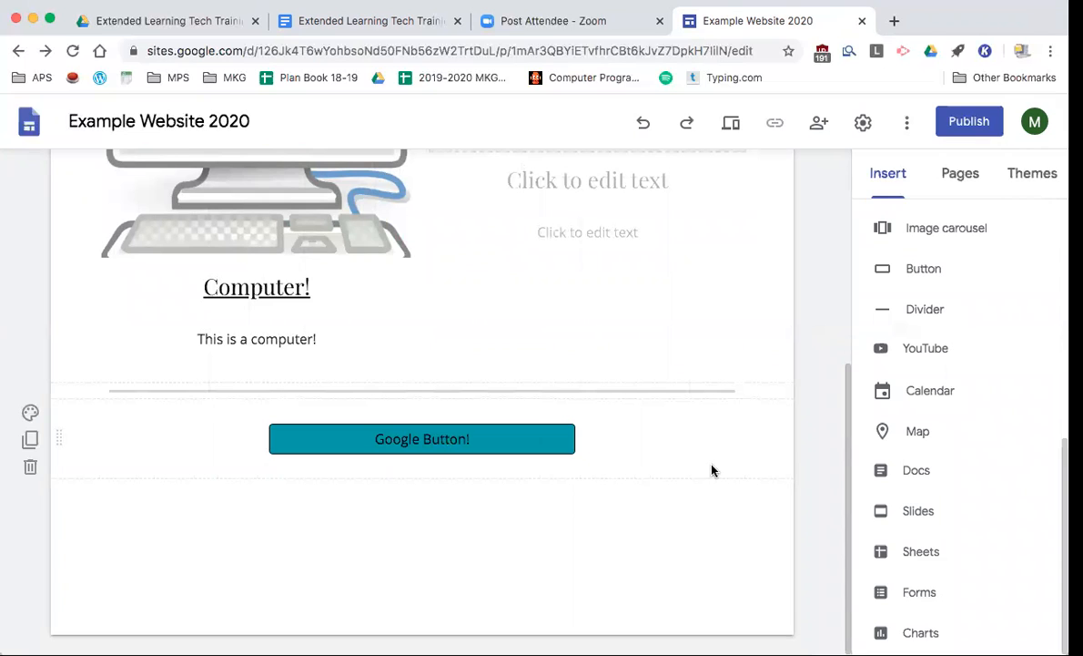
- On the Home page, switch the Diplomat theme to its dark colour, then start publishing
scroll(772, 409, "up", 5)
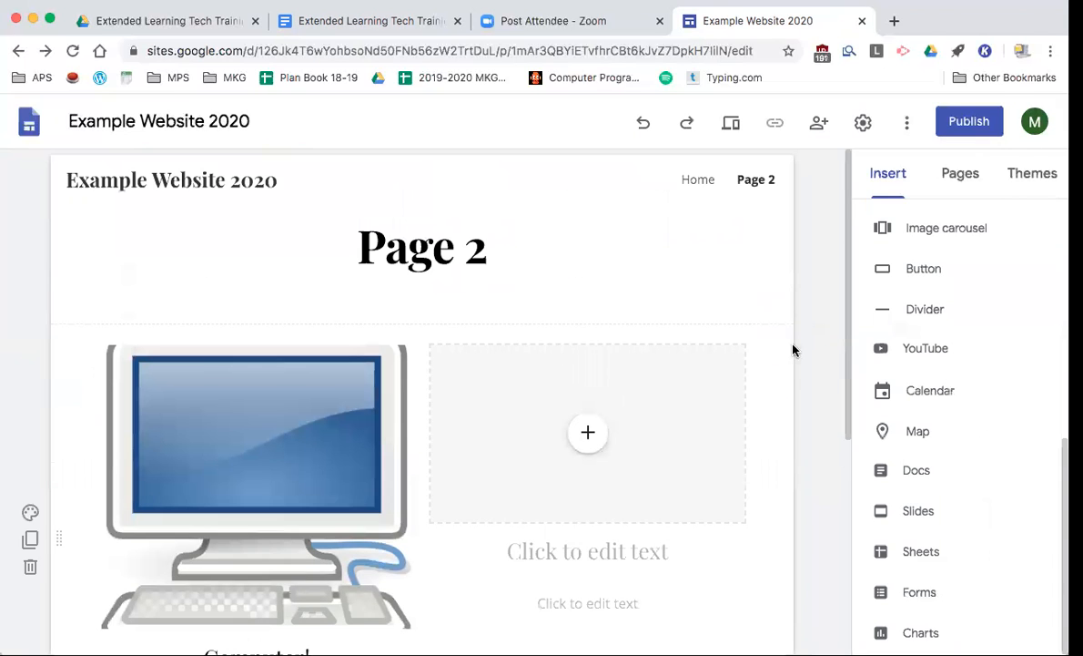
left_click(696, 180)
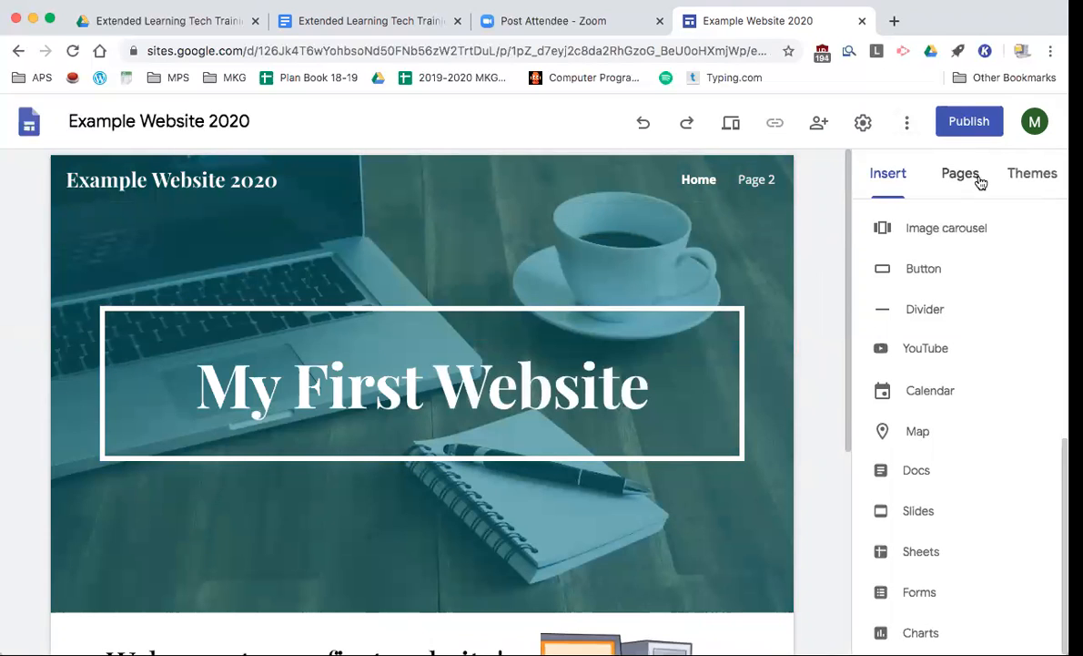
left_click(1030, 176)
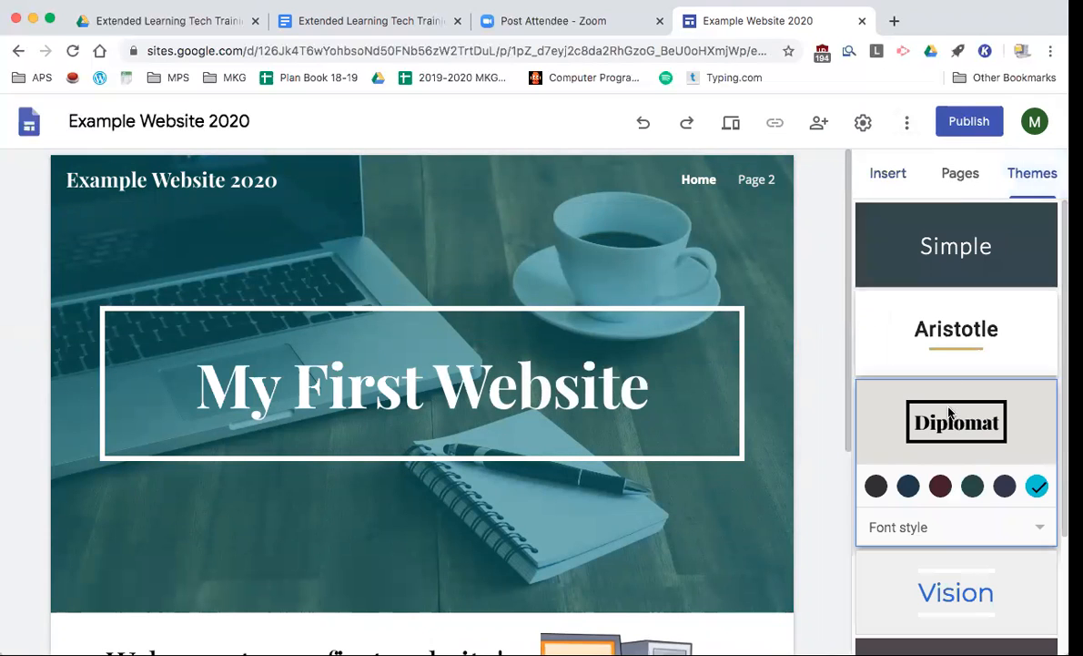
left_click(876, 487)
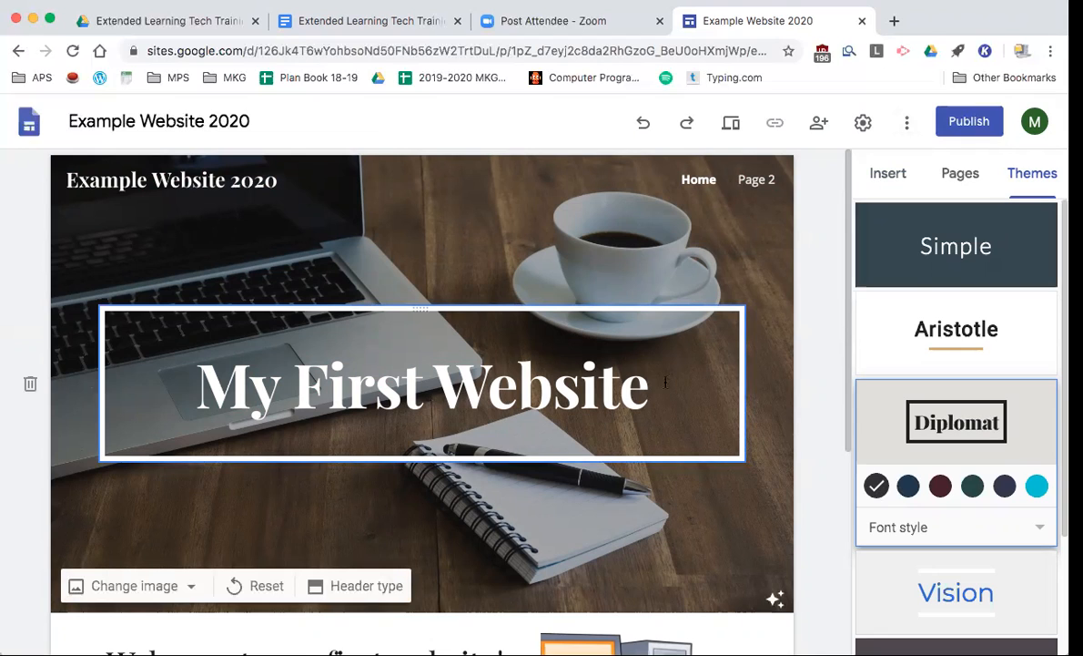
left_click(969, 126)
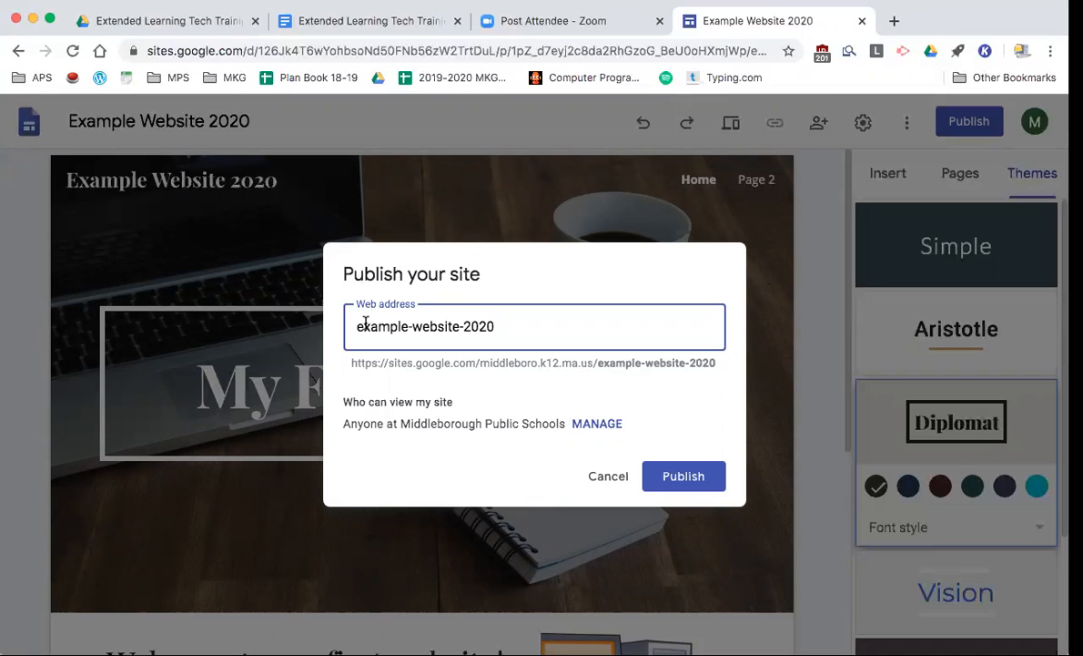
- Inspect the example-website-2020 web address and its published-address preview
left_click_drag(364, 326, 502, 328)
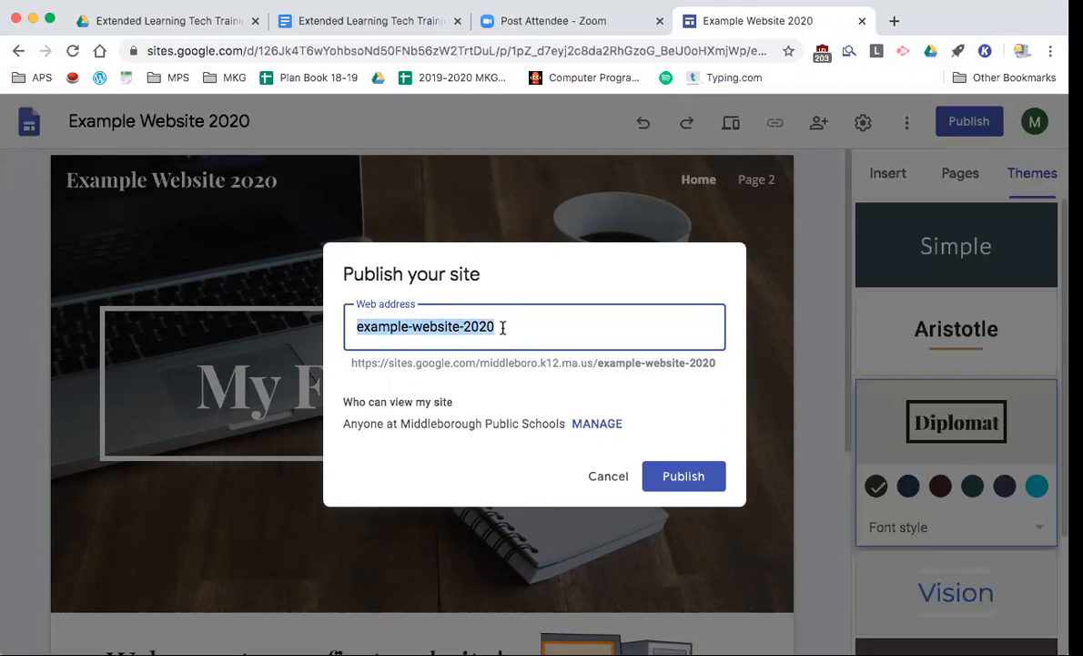
left_click(514, 327)
left_click_drag(349, 363, 564, 367)
left_click(353, 363)
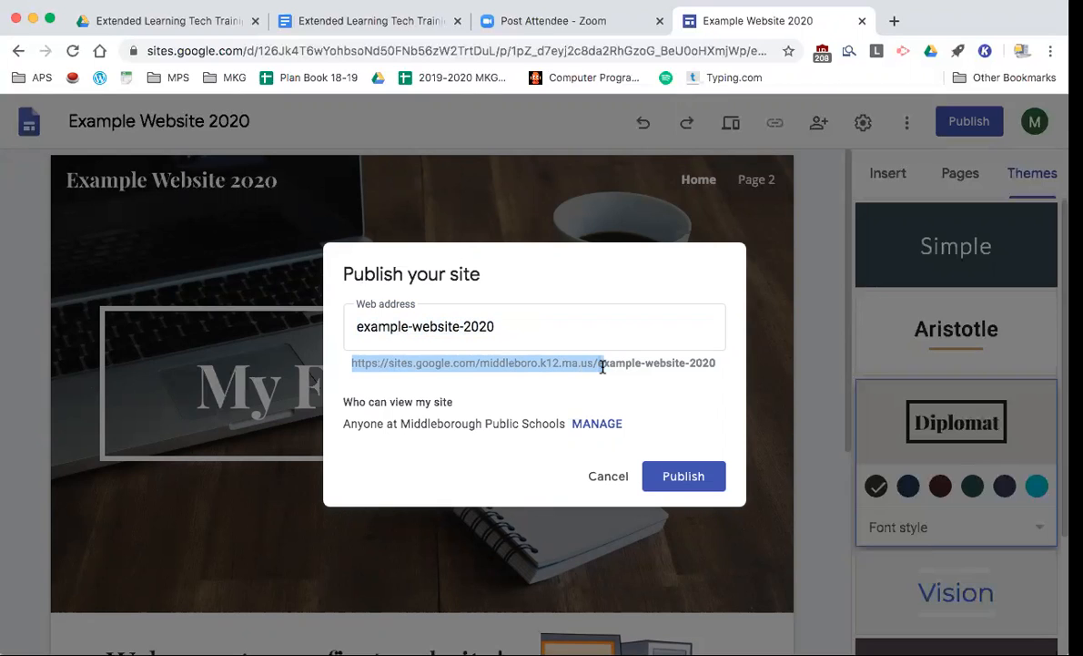
left_click_drag(603, 367, 599, 366)
left_click_drag(528, 325, 351, 326)
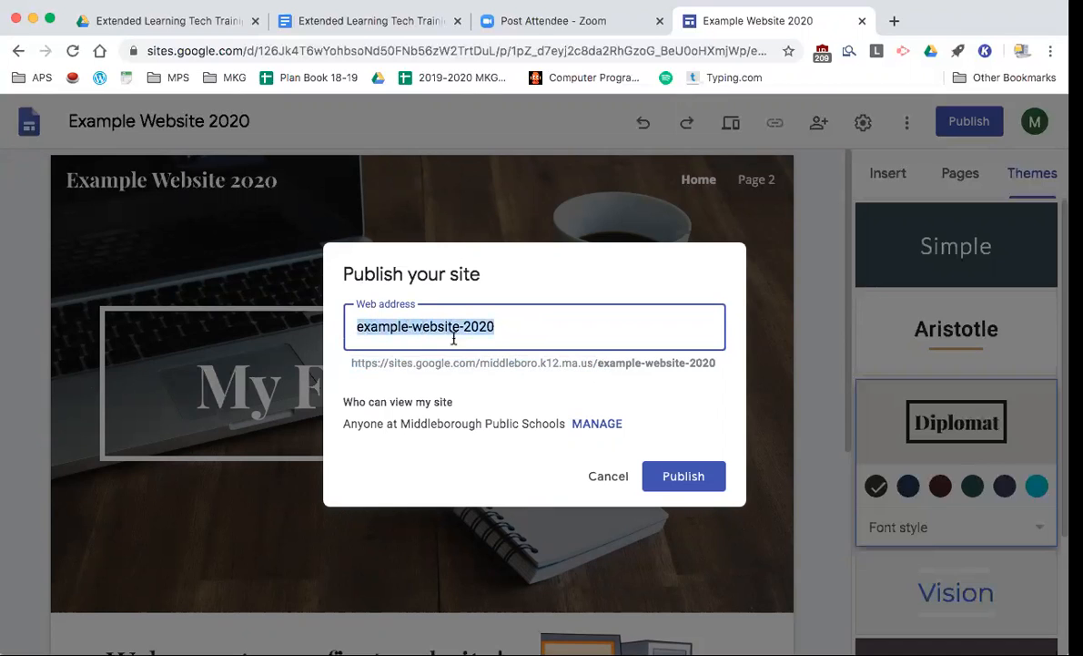
left_click_drag(596, 362, 350, 361)
left_click(337, 365)
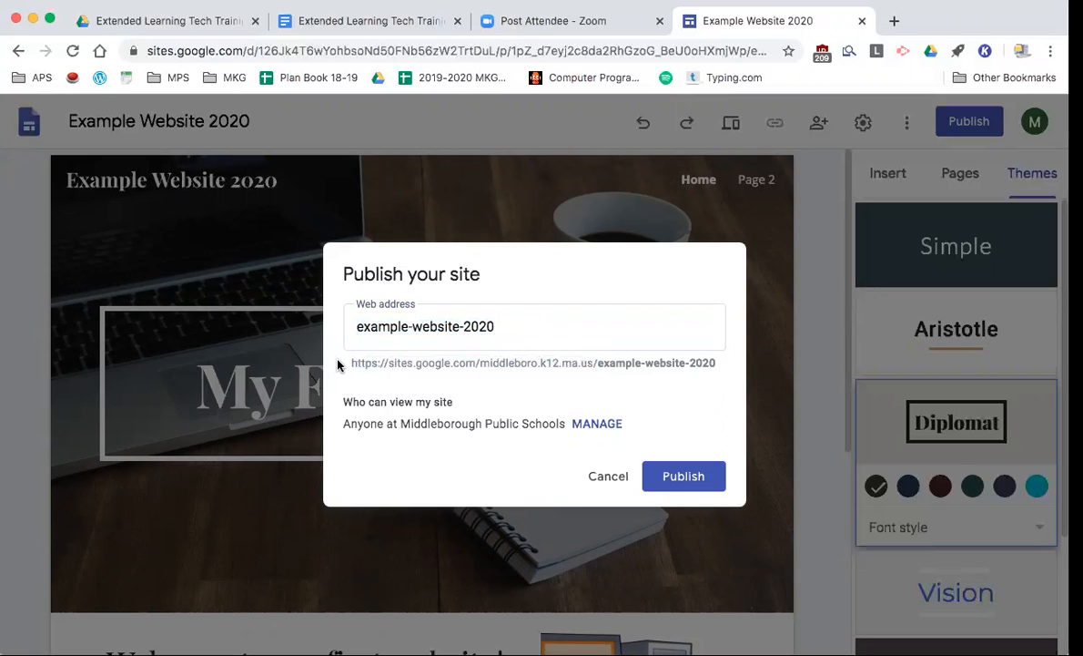
- Leave the web address unchanged and open the site's sharing settings via MANAGE
triple_click(352, 361)
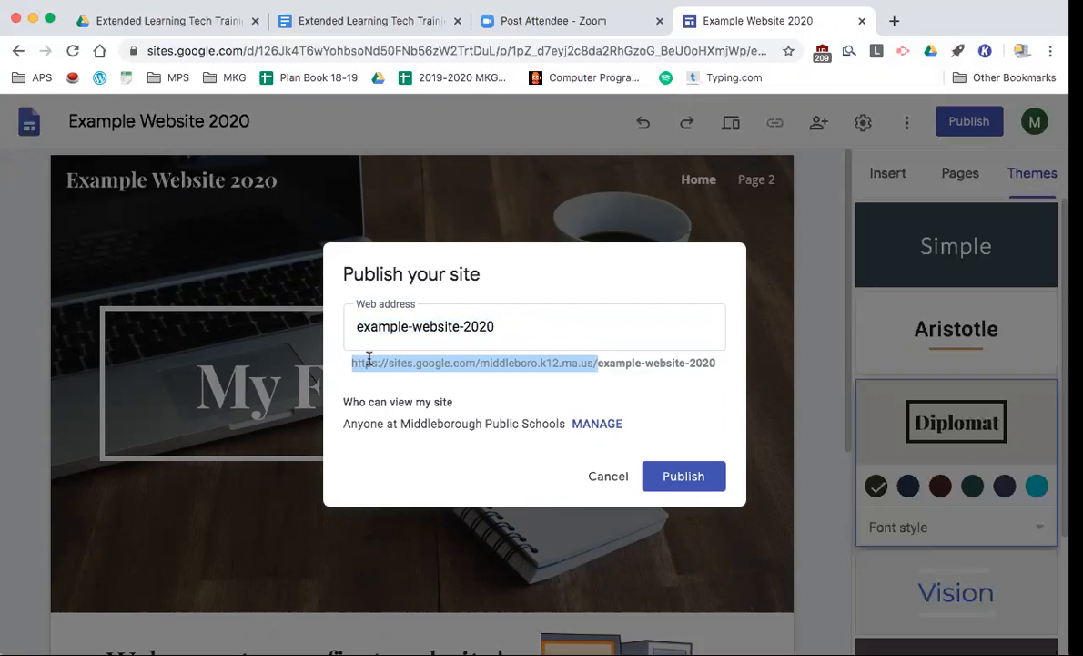
left_click(596, 362)
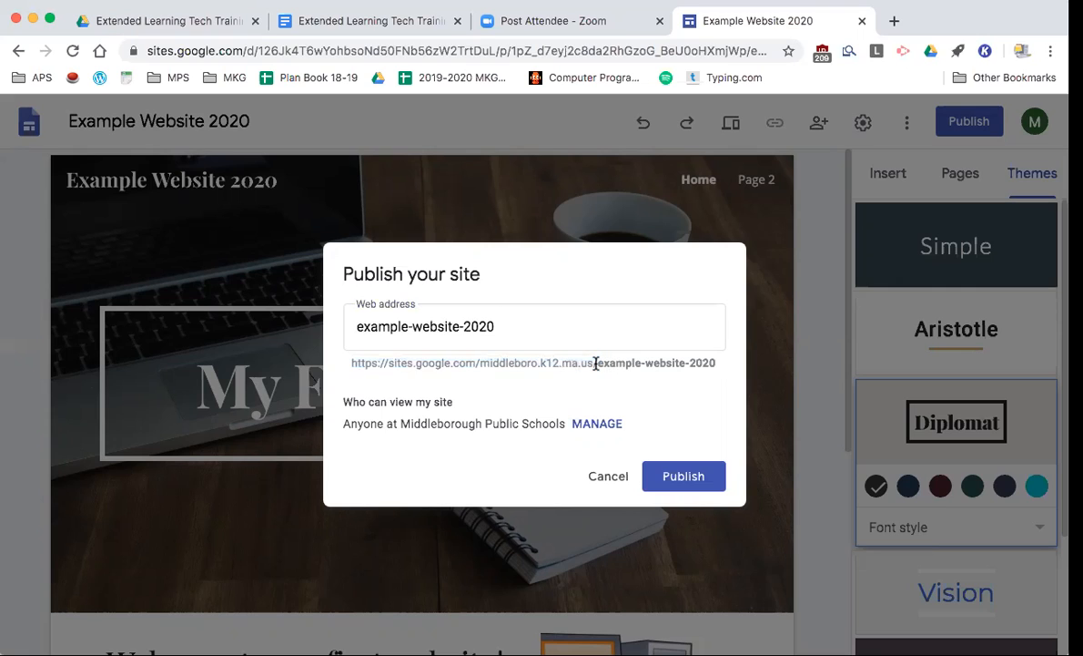
left_click_drag(595, 363, 350, 363)
left_click(339, 365)
triple_click(714, 363)
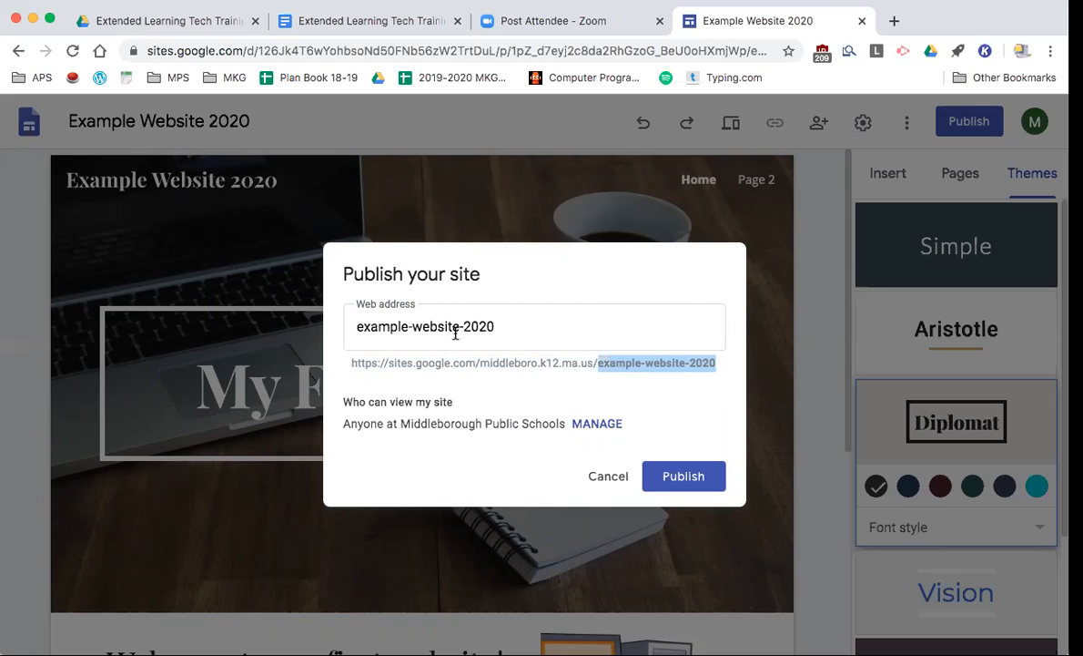
left_click_drag(598, 362, 344, 368)
left_click_drag(512, 326, 353, 326)
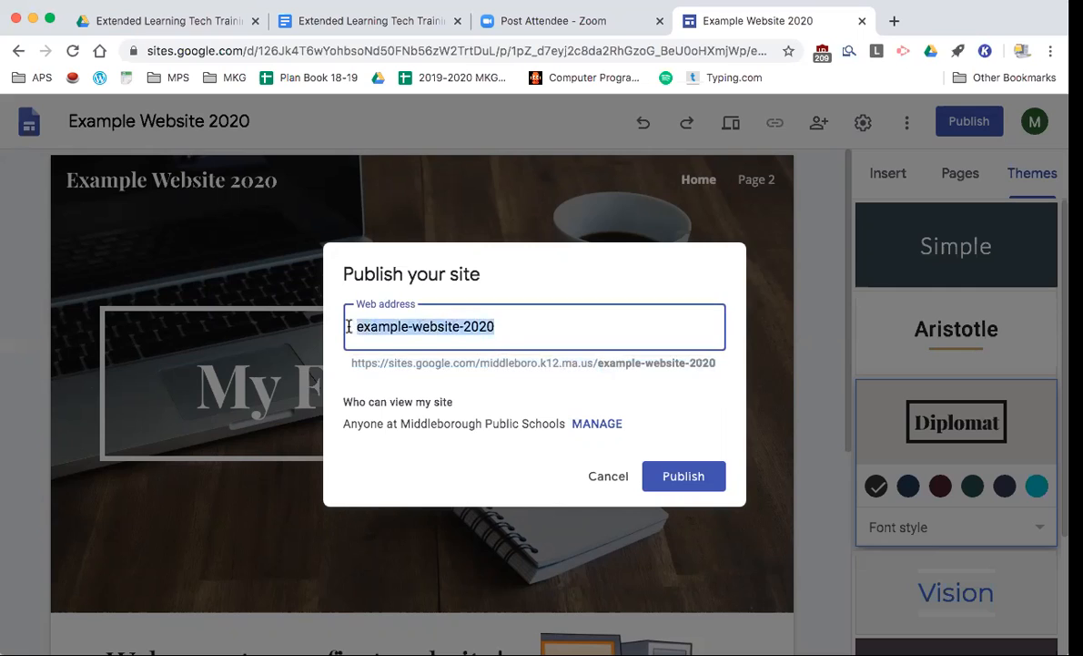
left_click(505, 330)
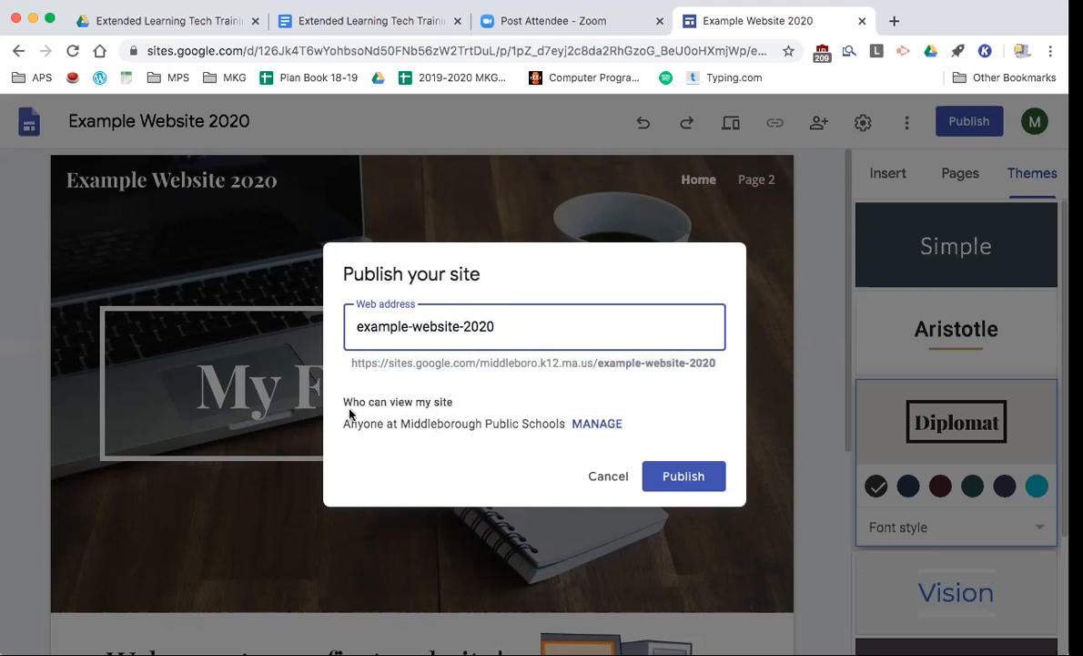
left_click(608, 425)
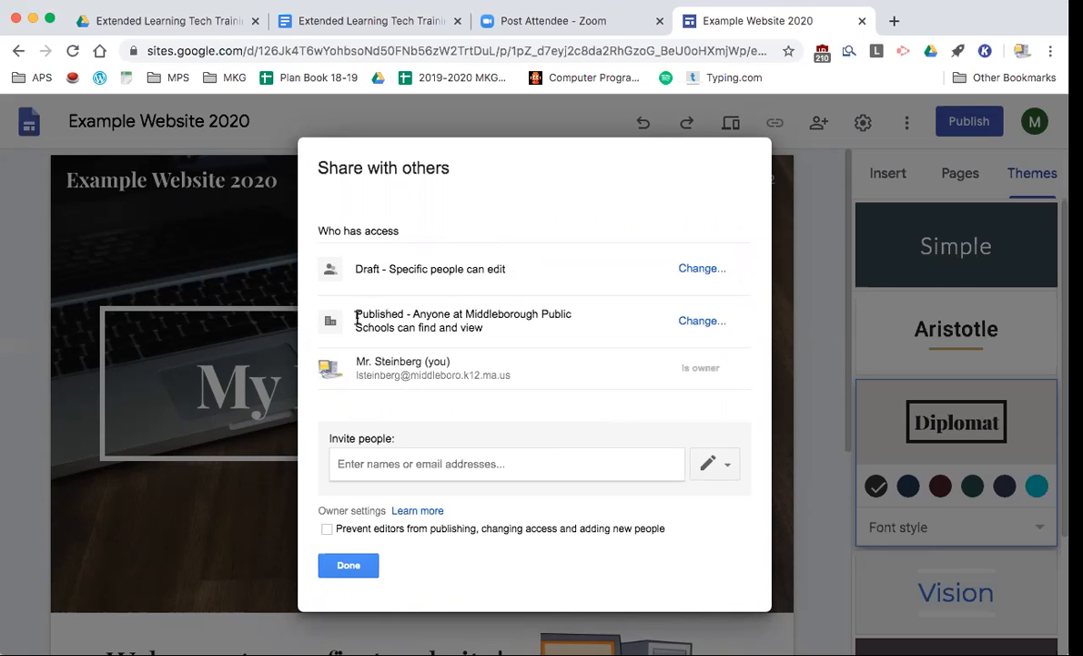
- Set the published version to 'Anyone can find and view the published version' and save
left_click_drag(356, 316, 496, 334)
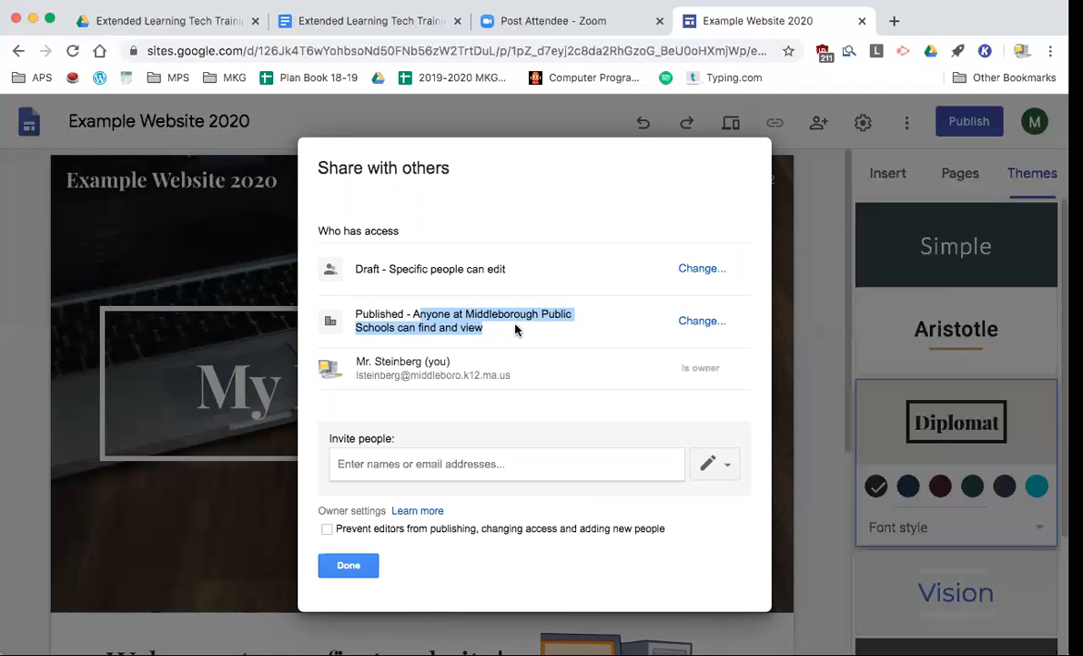
left_click(699, 324)
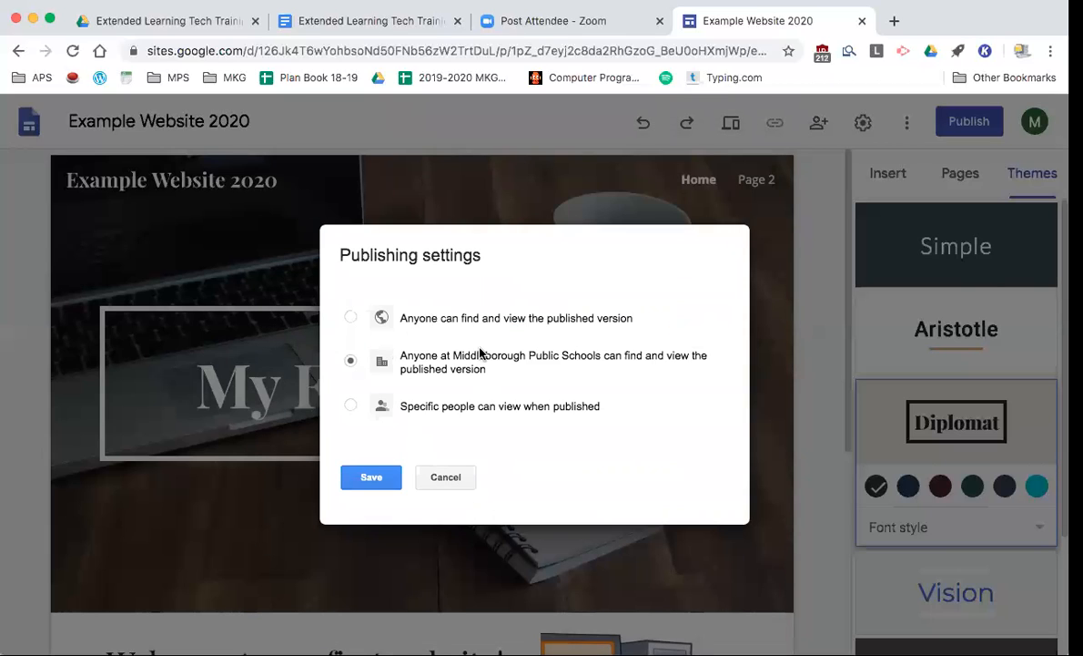
left_click(351, 406)
left_click(368, 317)
left_click(385, 483)
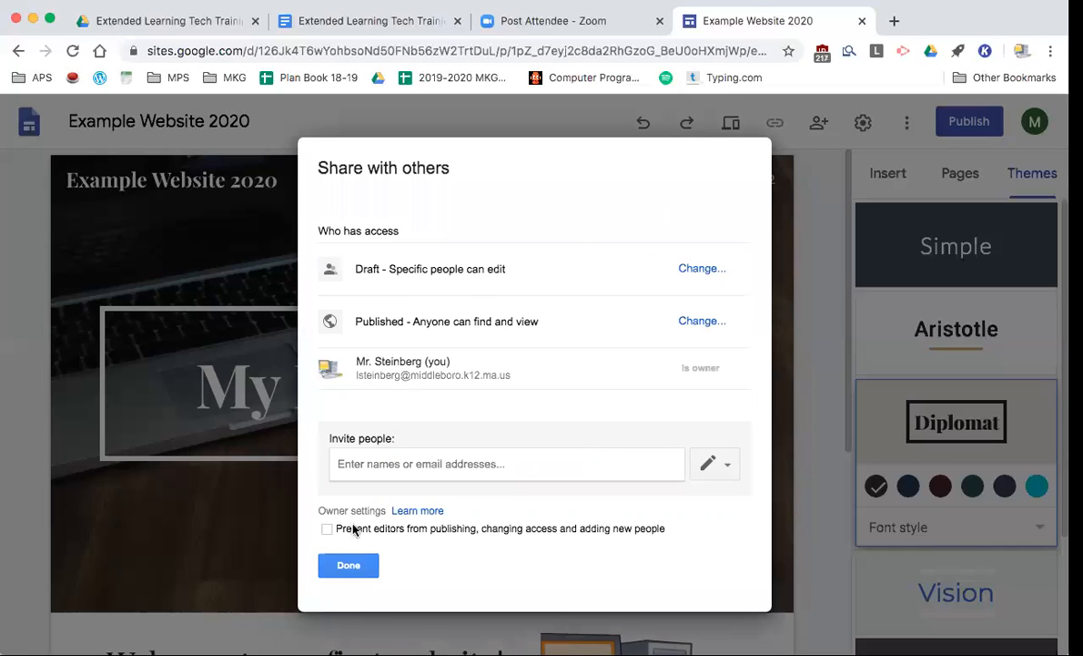
- Publish the site at example-website-2020 and bring up the Publish dropdown options
left_click(351, 565)
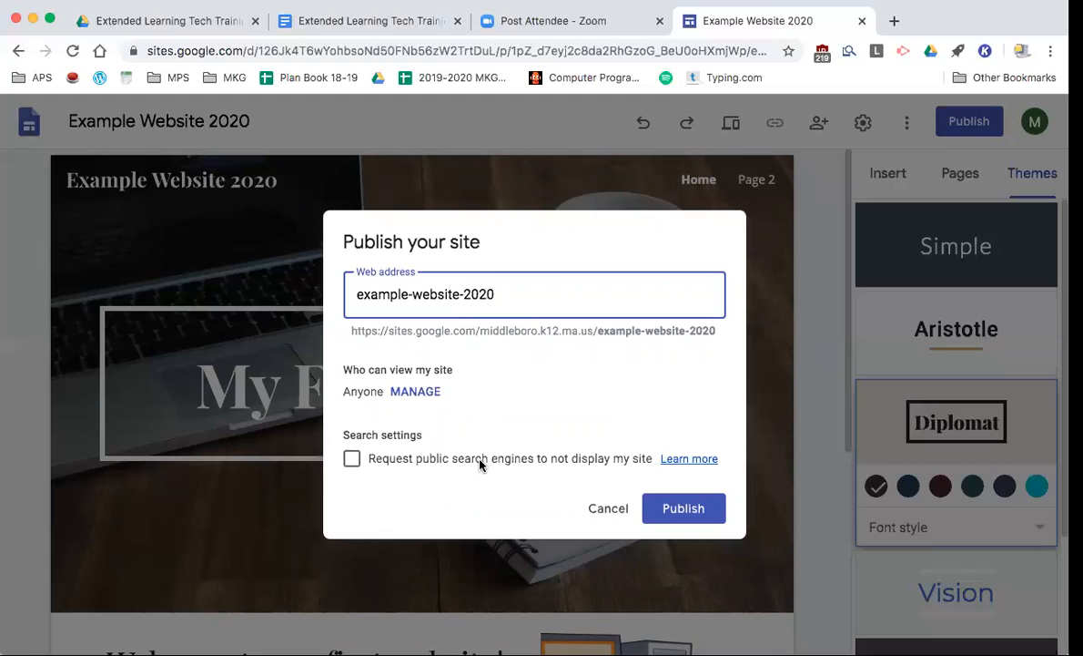
left_click(702, 513)
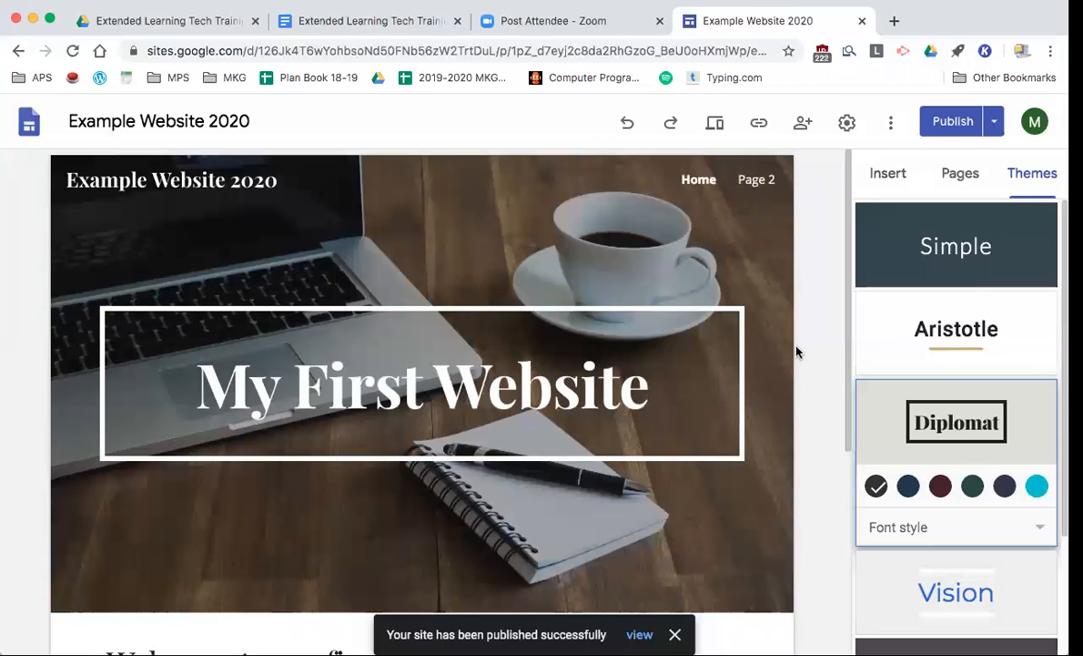
left_click(996, 124)
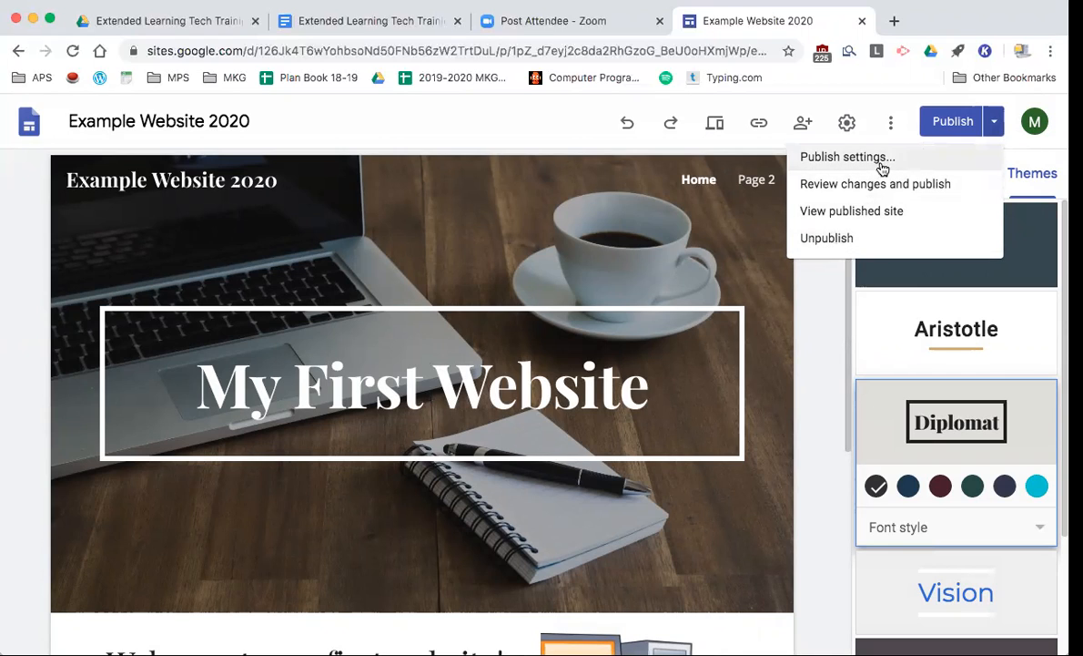
- Open the live published site, go to Page 2, and test the Computer! heading link
left_click(863, 212)
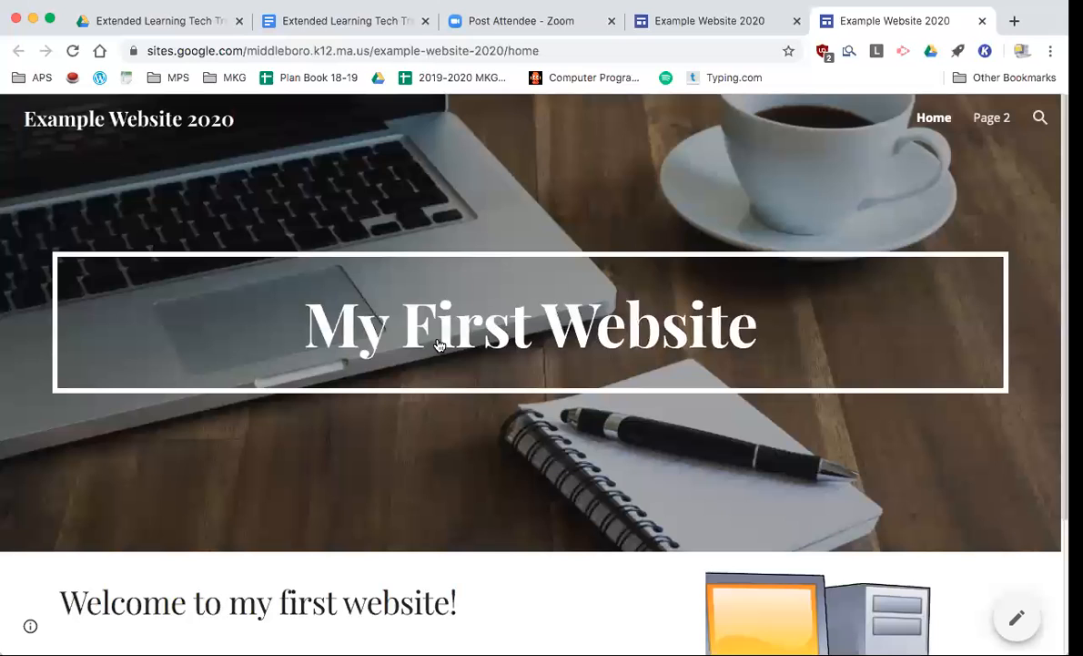
scroll(515, 291, "down", 1)
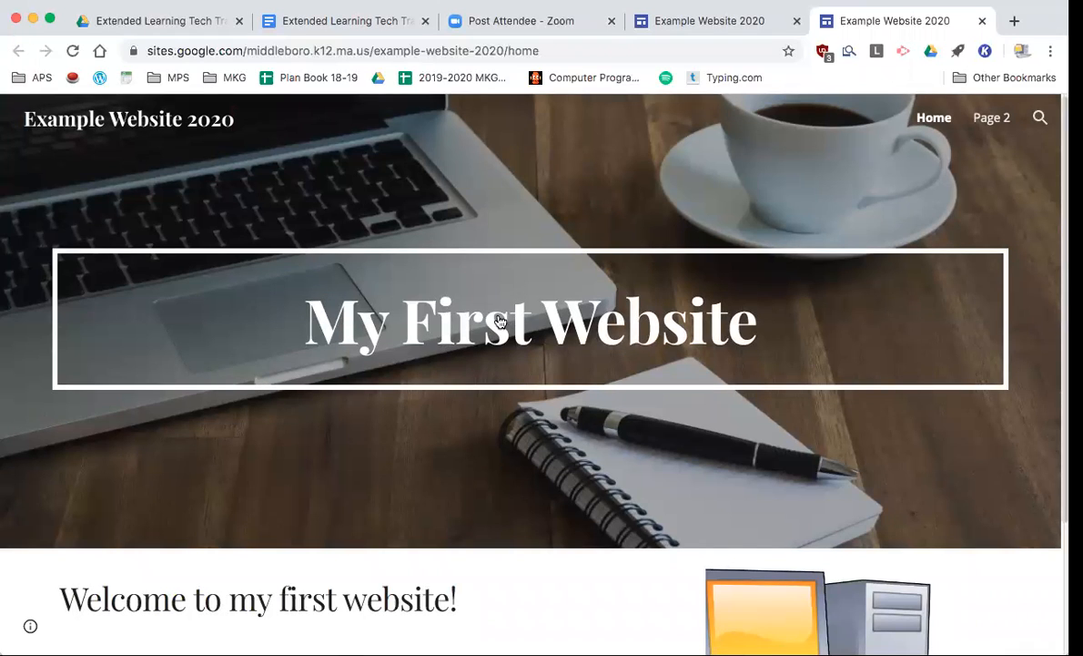
scroll(501, 319, "down", 4)
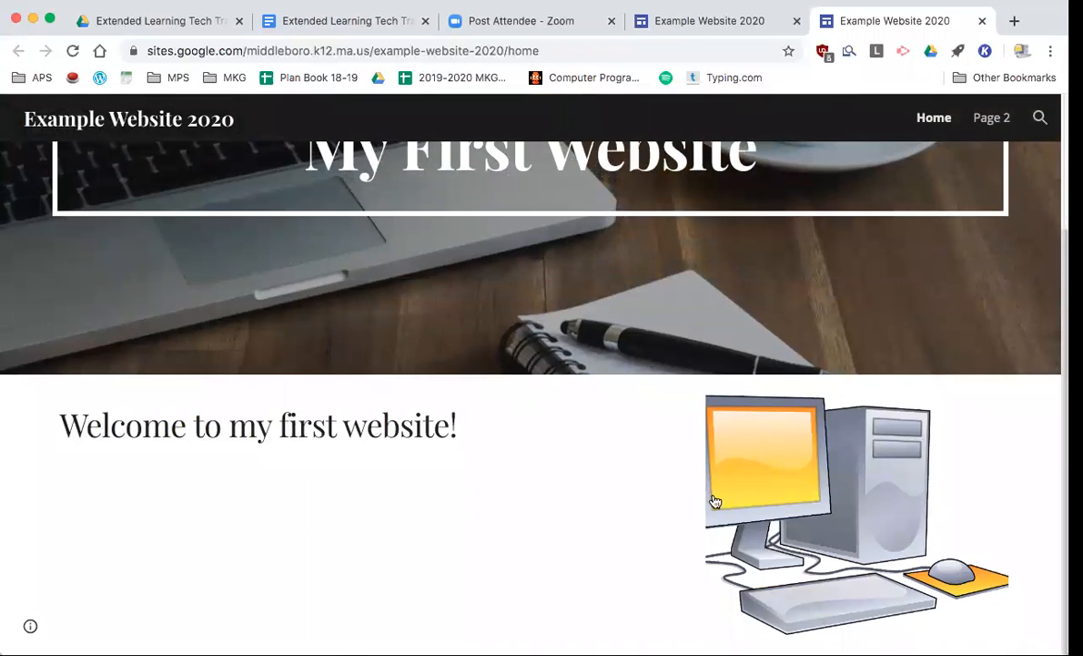
scroll(811, 414, "up", 4)
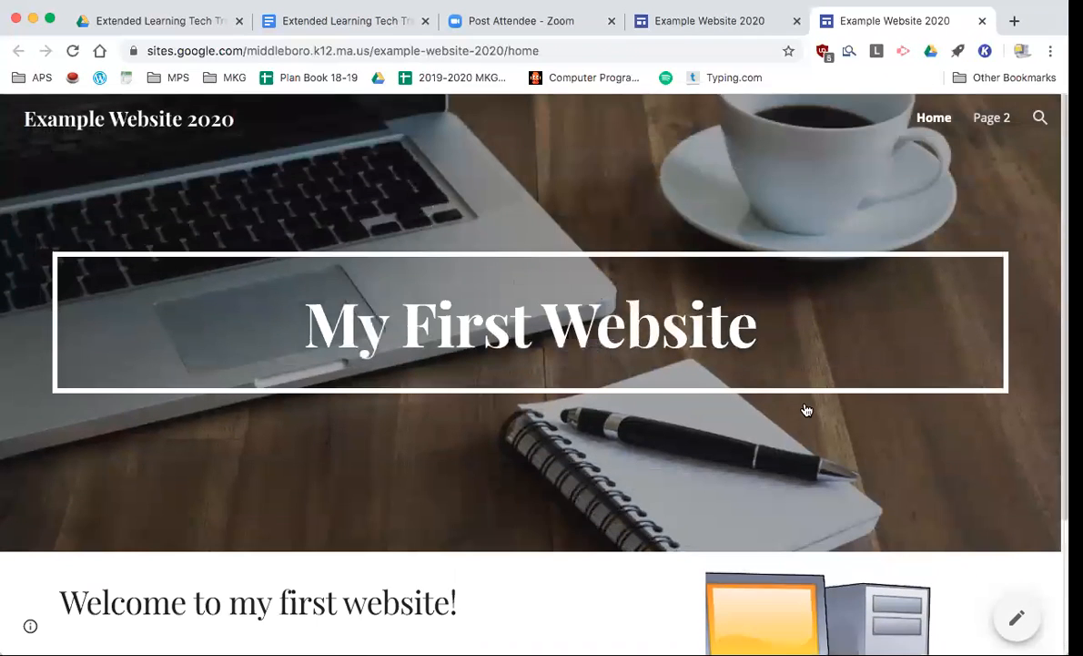
left_click(994, 121)
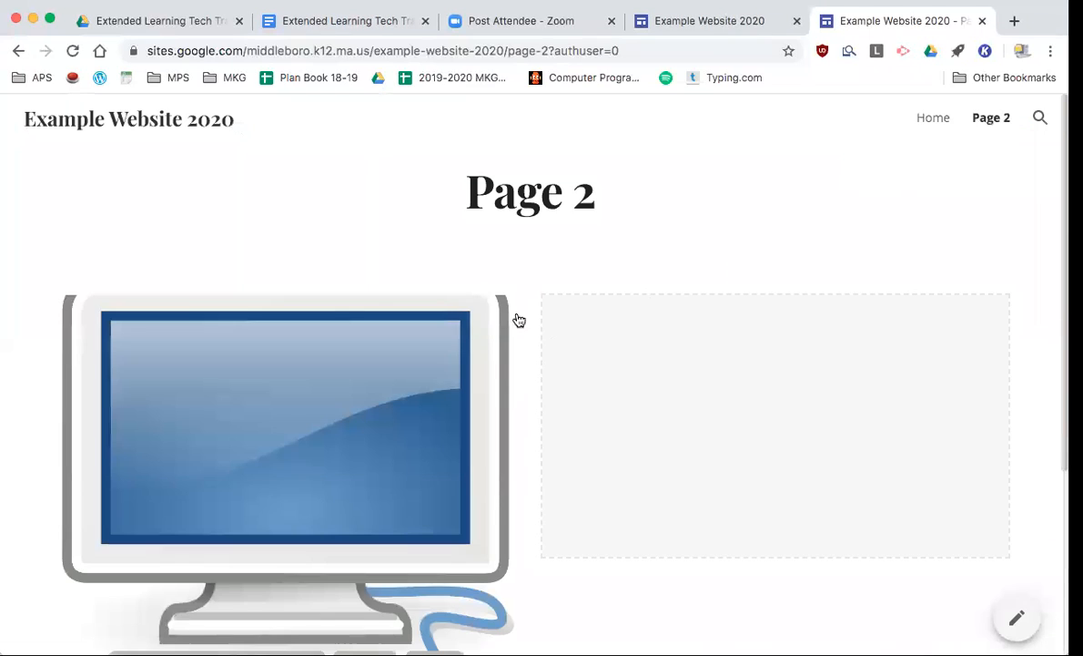
scroll(473, 375, "down", 5)
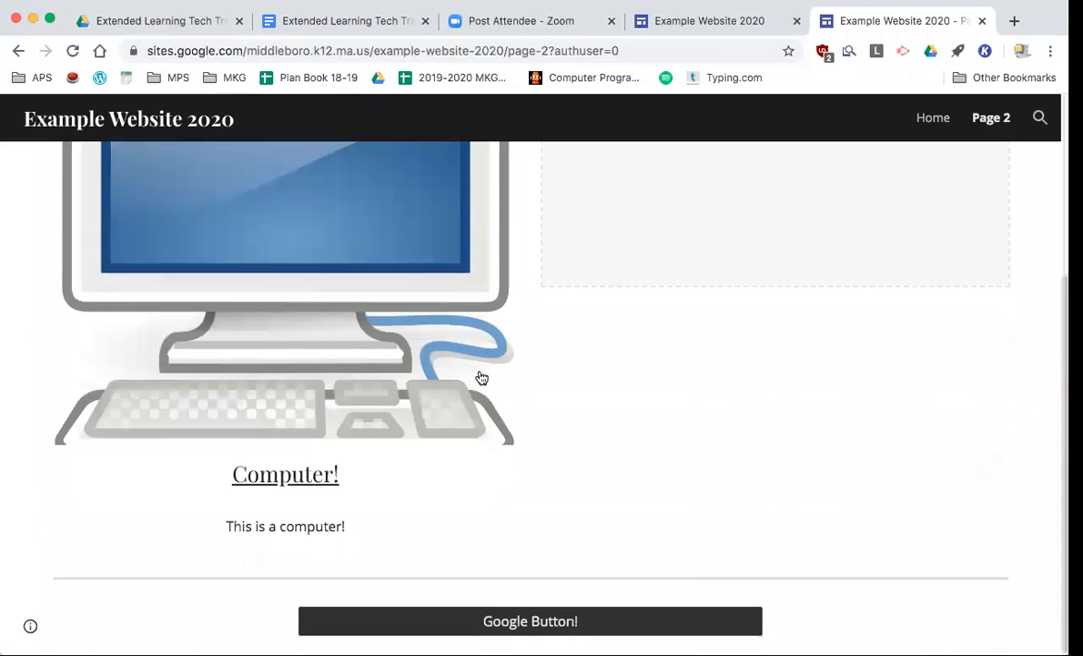
left_click(305, 476)
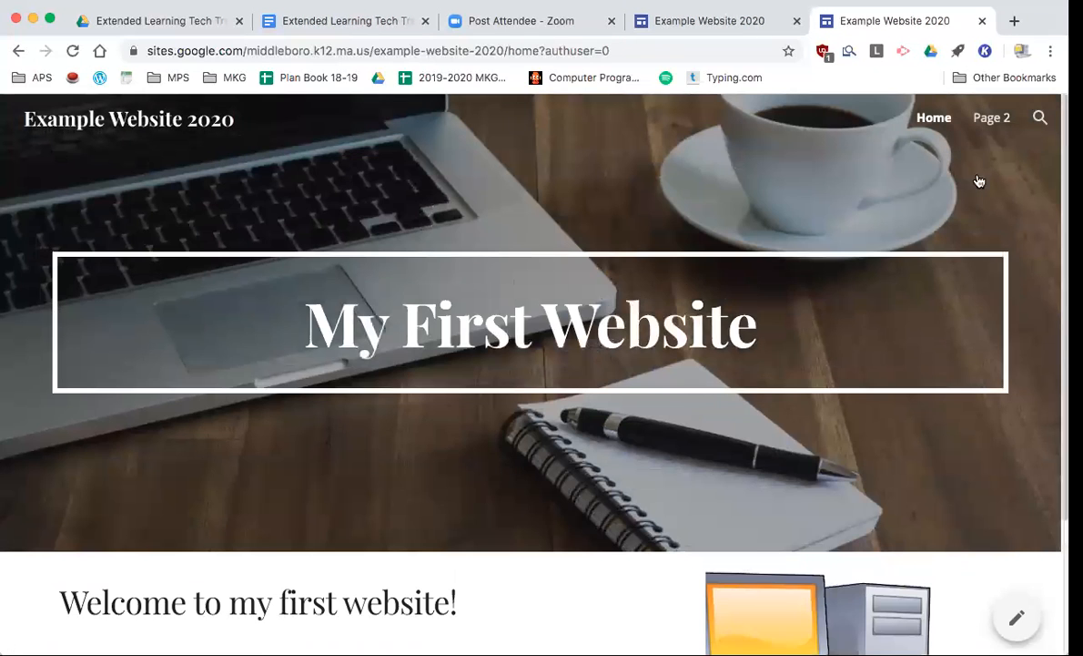
left_click(990, 119)
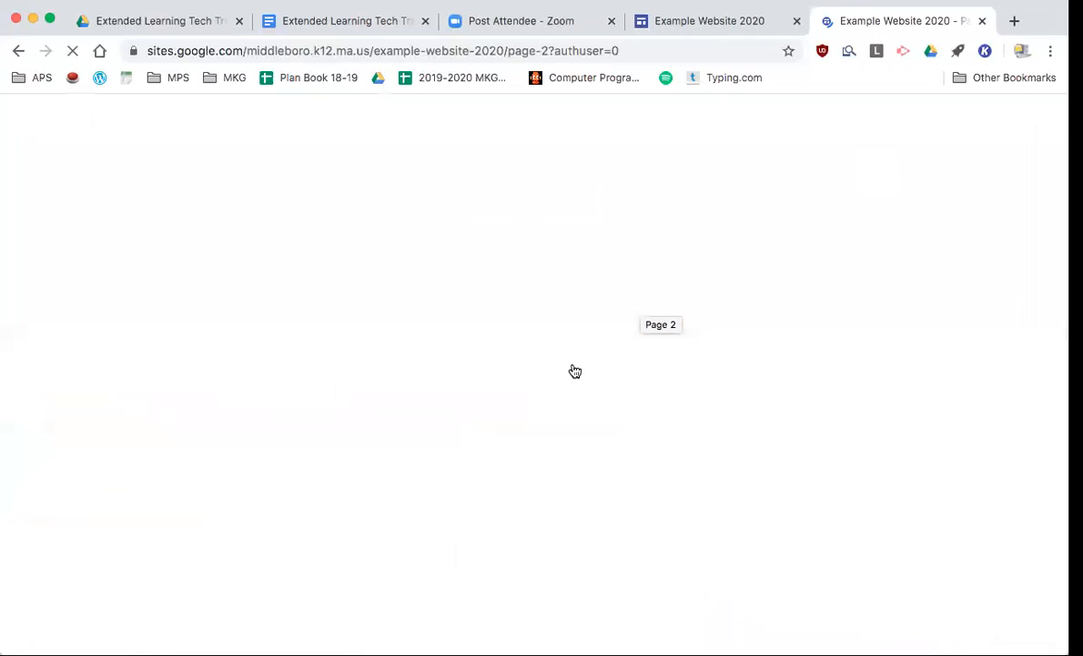
- Test the Google Button on Page 2, then close the Google and published-site tabs
scroll(571, 370, "down", 3)
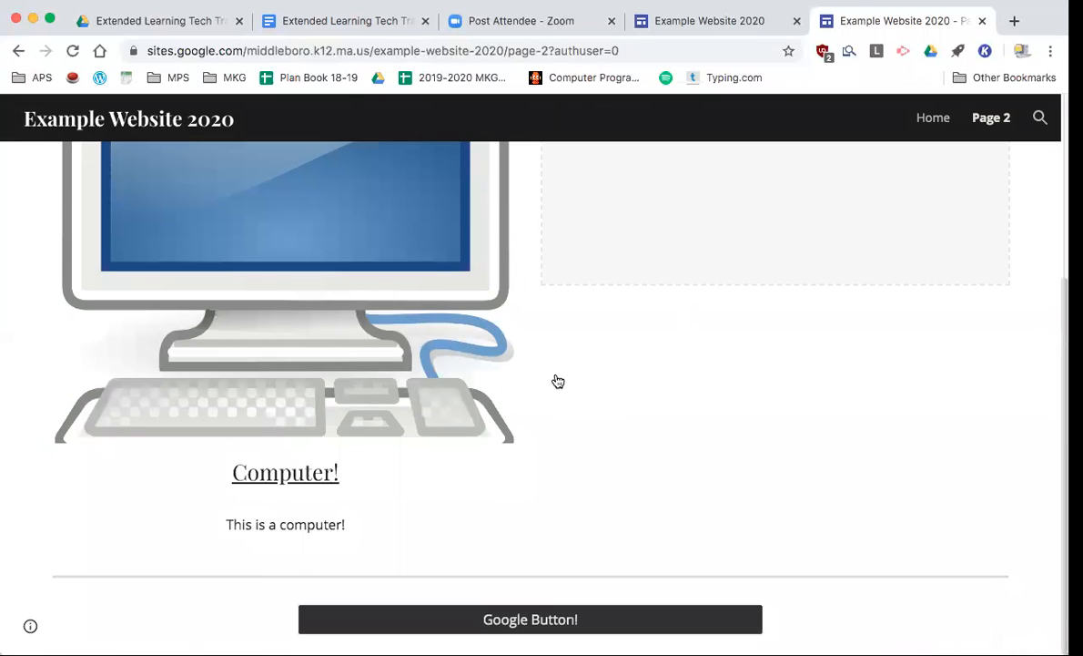
left_click(556, 622)
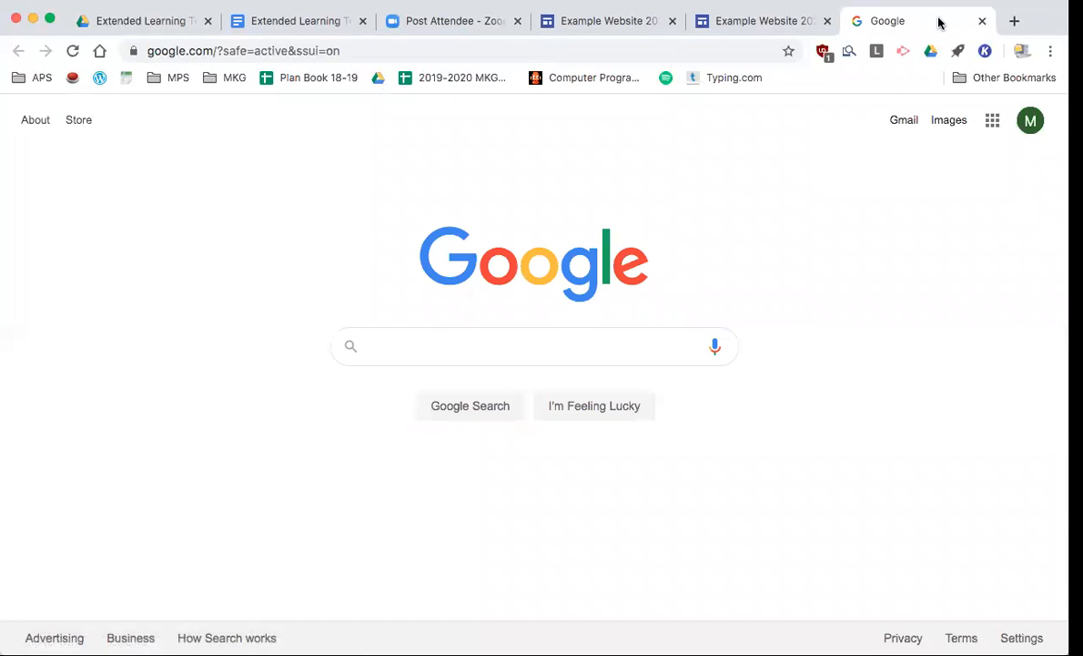
left_click(983, 21)
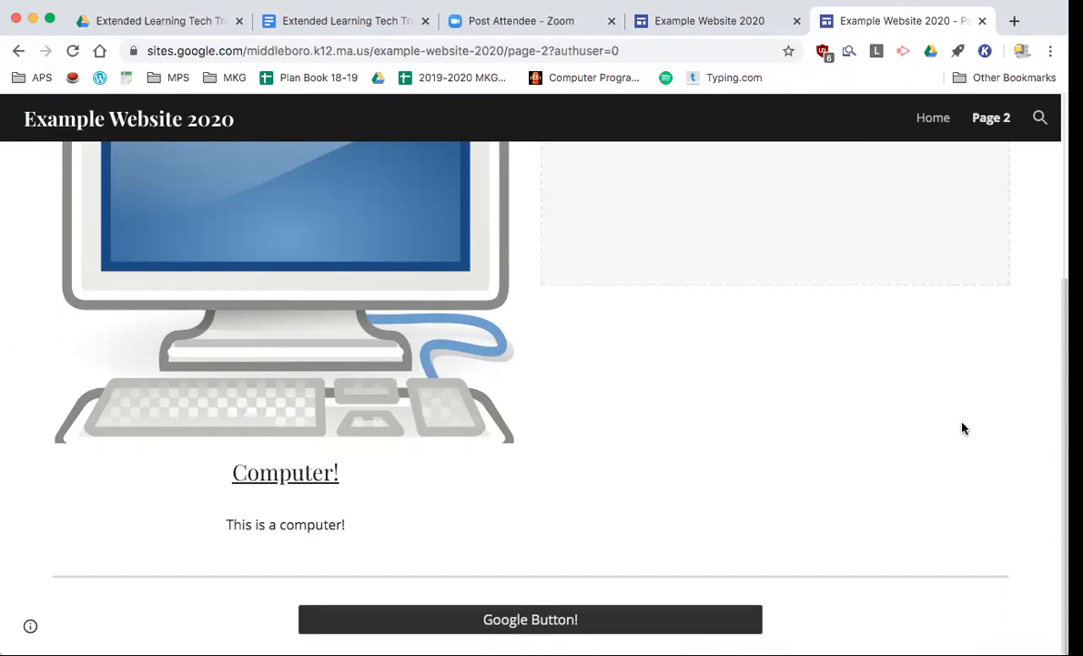
left_click(982, 21)
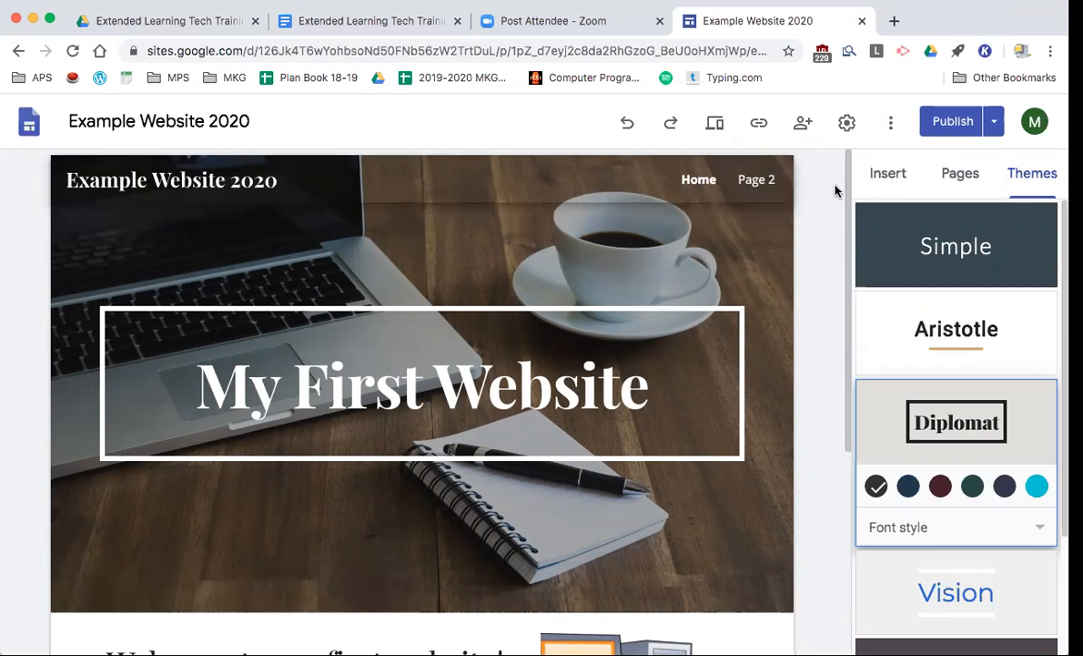
scroll(464, 444, "down", 4)
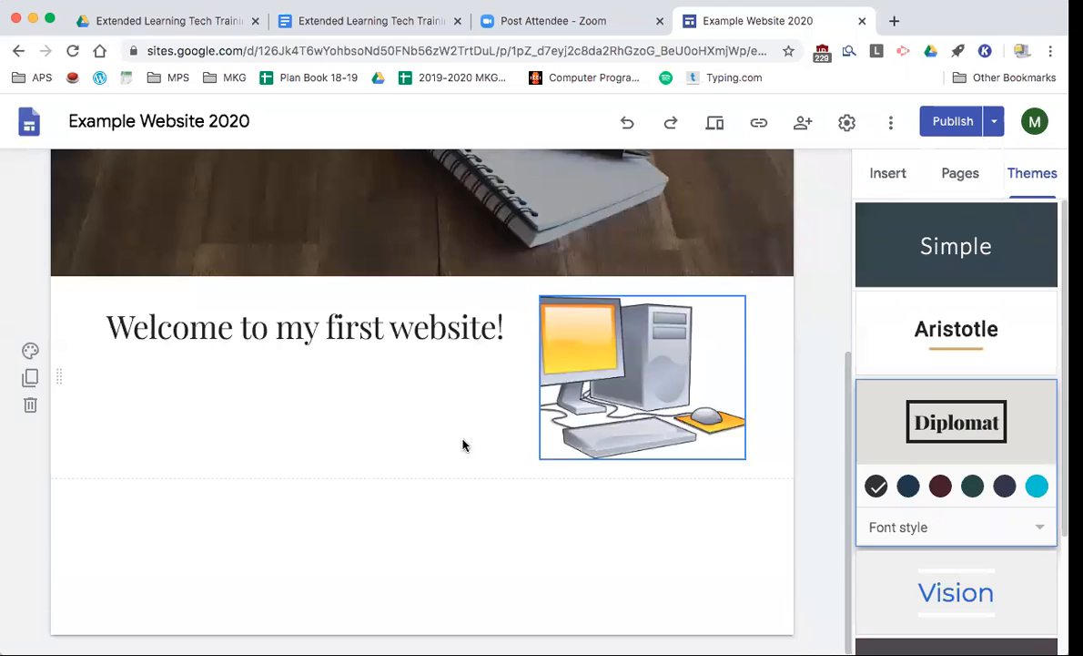
double_click(300, 528)
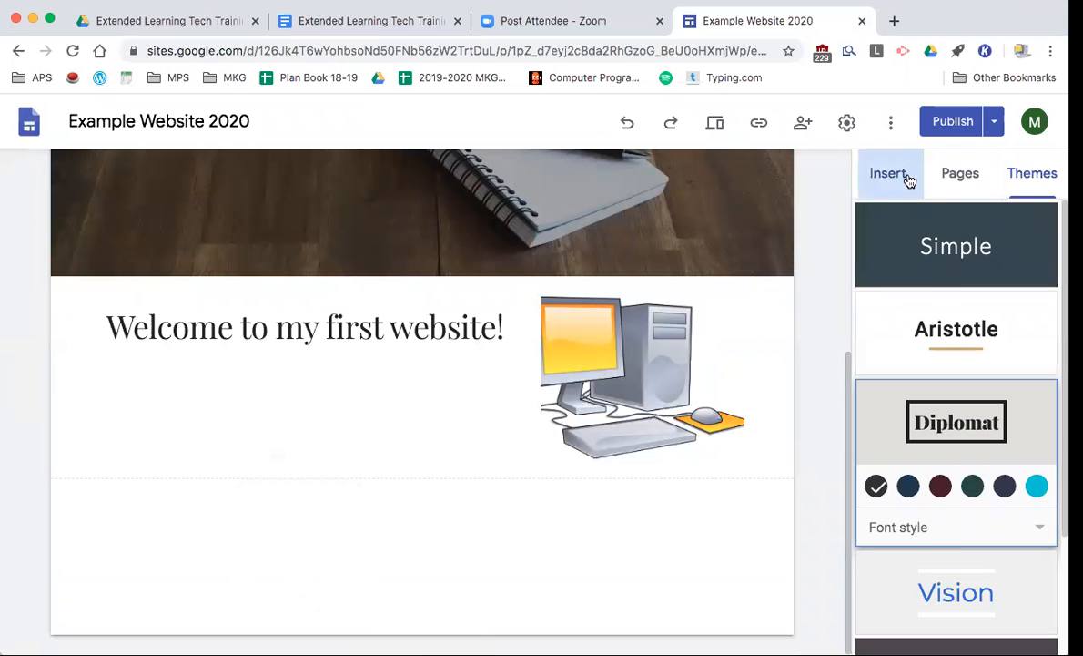
left_click(906, 177)
scroll(921, 380, "up", 2)
scroll(921, 383, "up", 4)
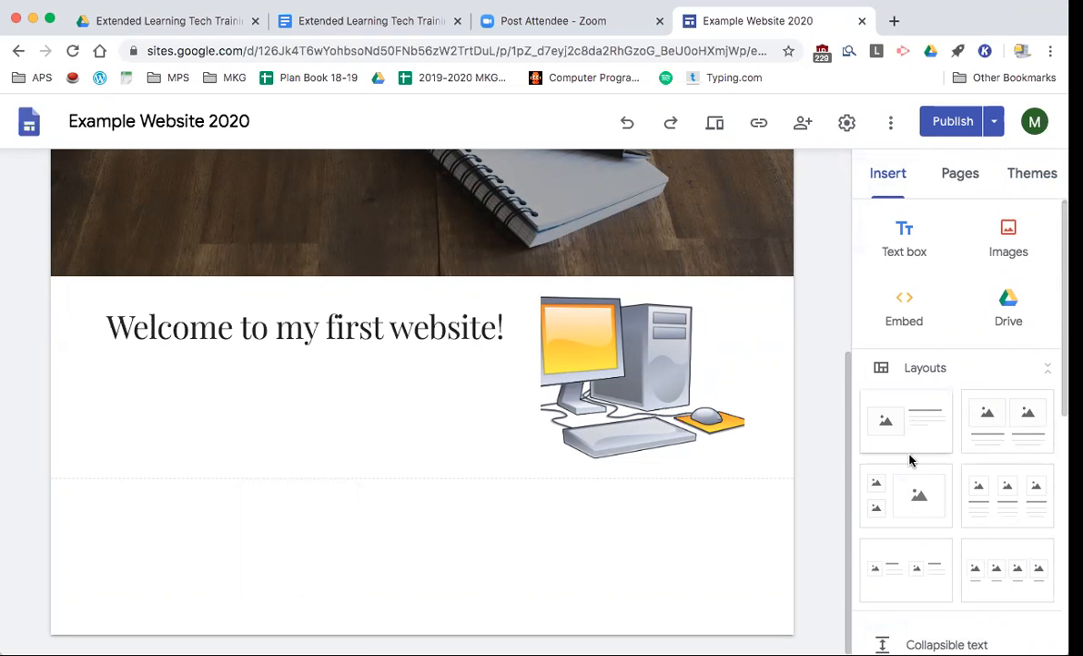
left_click(960, 173)
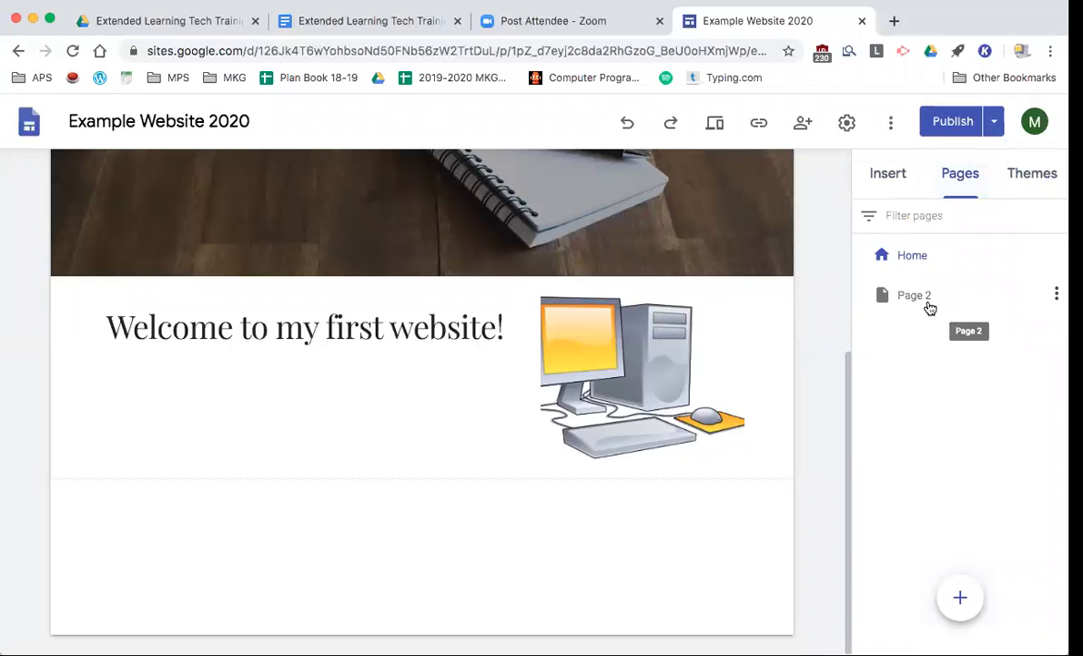
left_click(1038, 176)
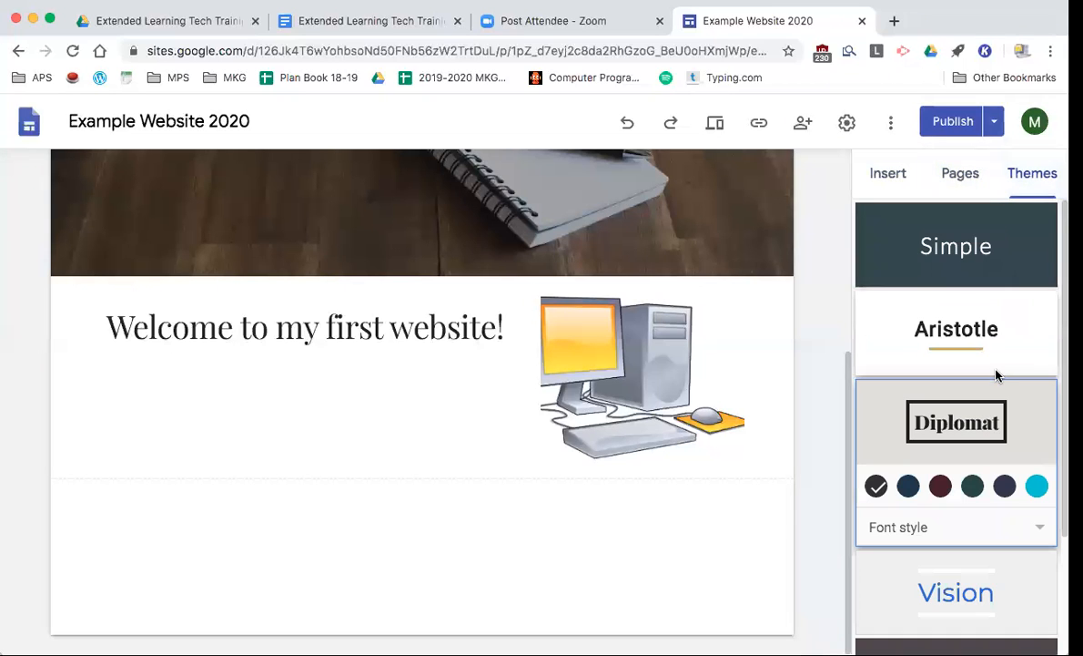
scroll(987, 255, "down", 3)
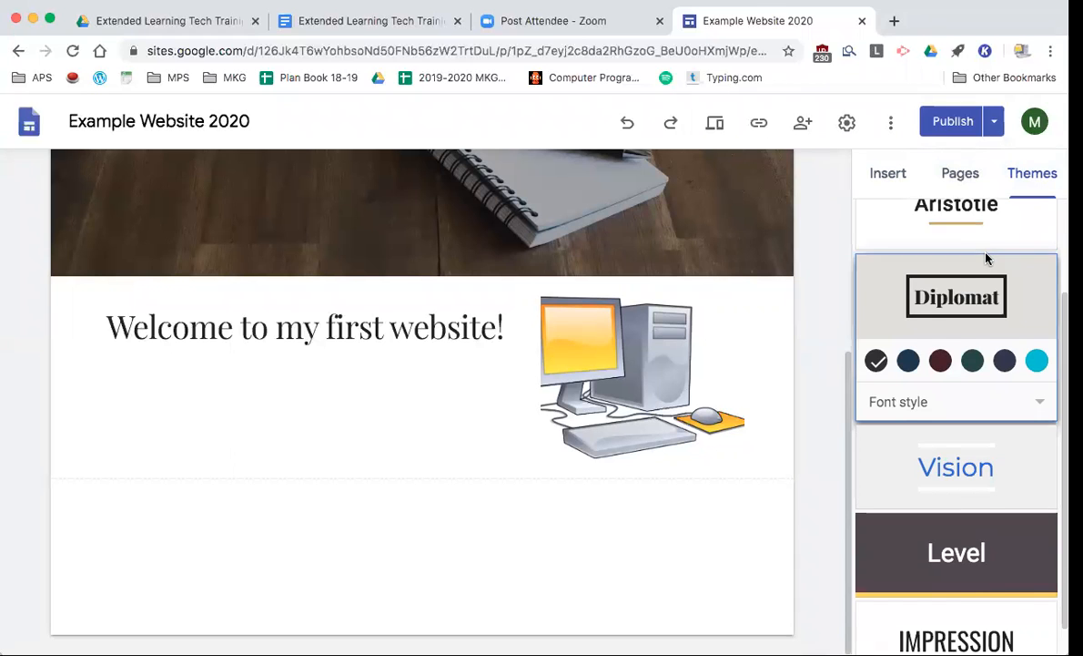
scroll(986, 259, "up", 3)
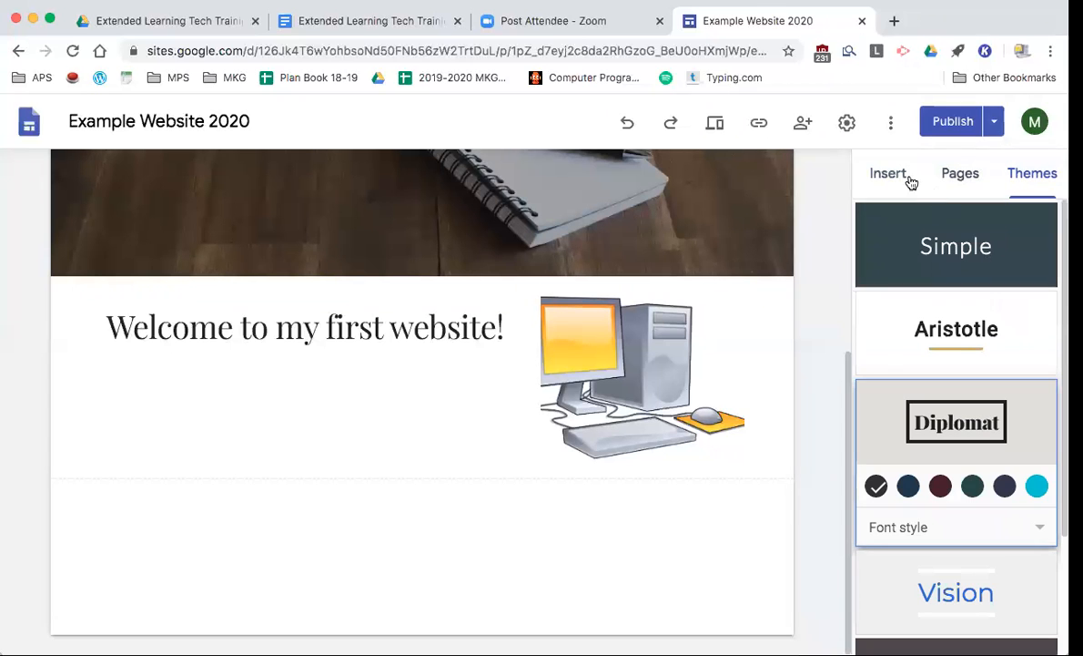
left_click(899, 179)
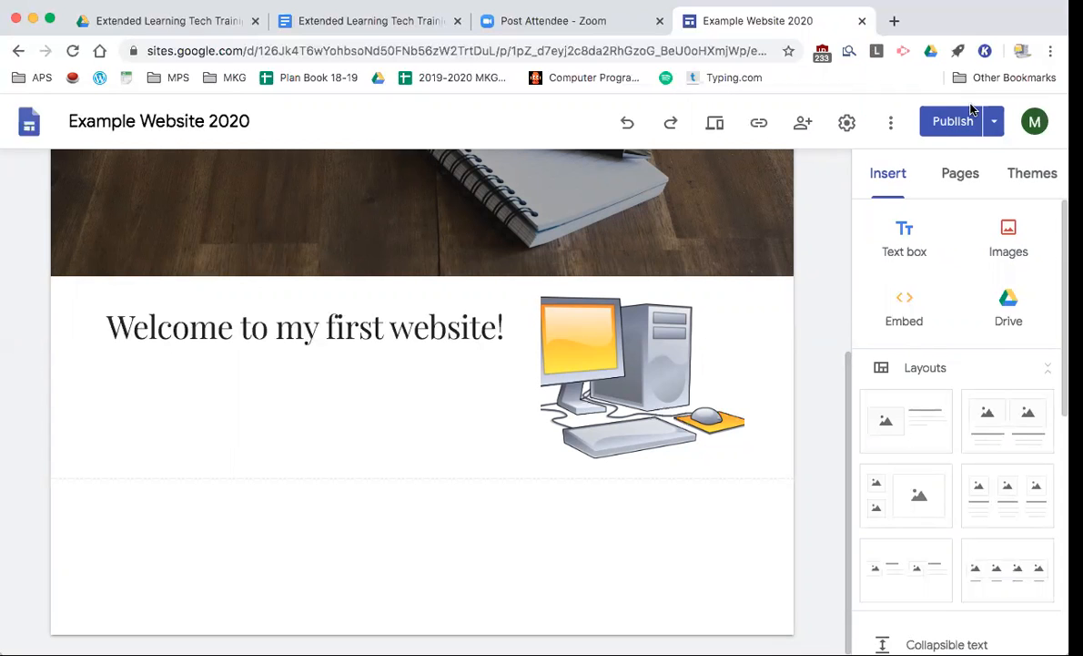
left_click(967, 179)
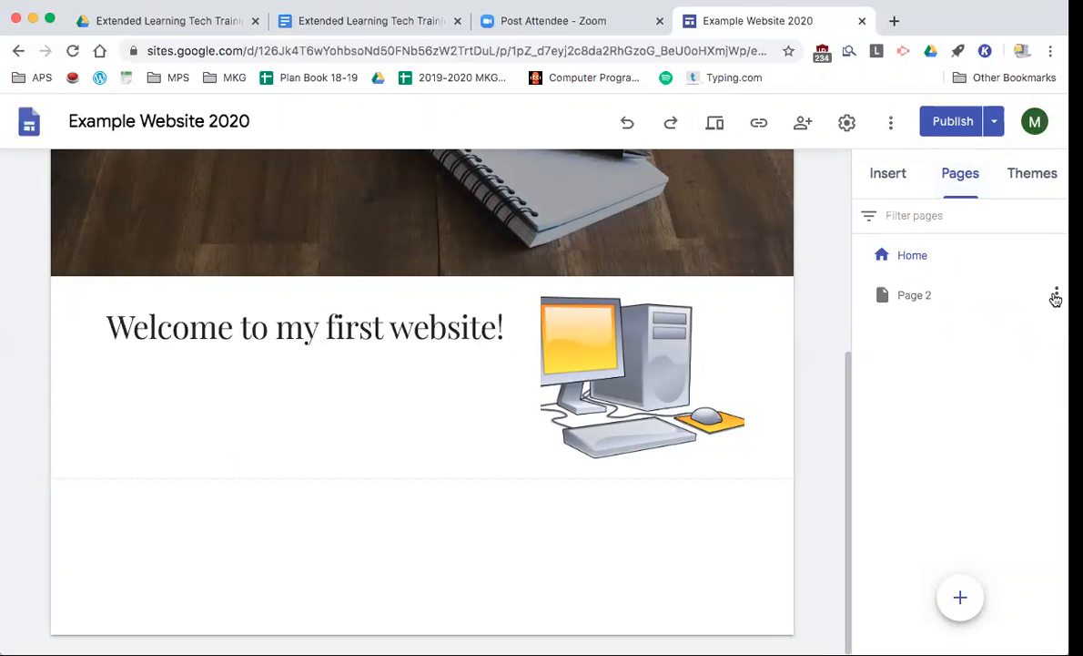
- From Page 2's options menu, create the subpage 'Sub page 1' nested under it
left_click(1056, 297)
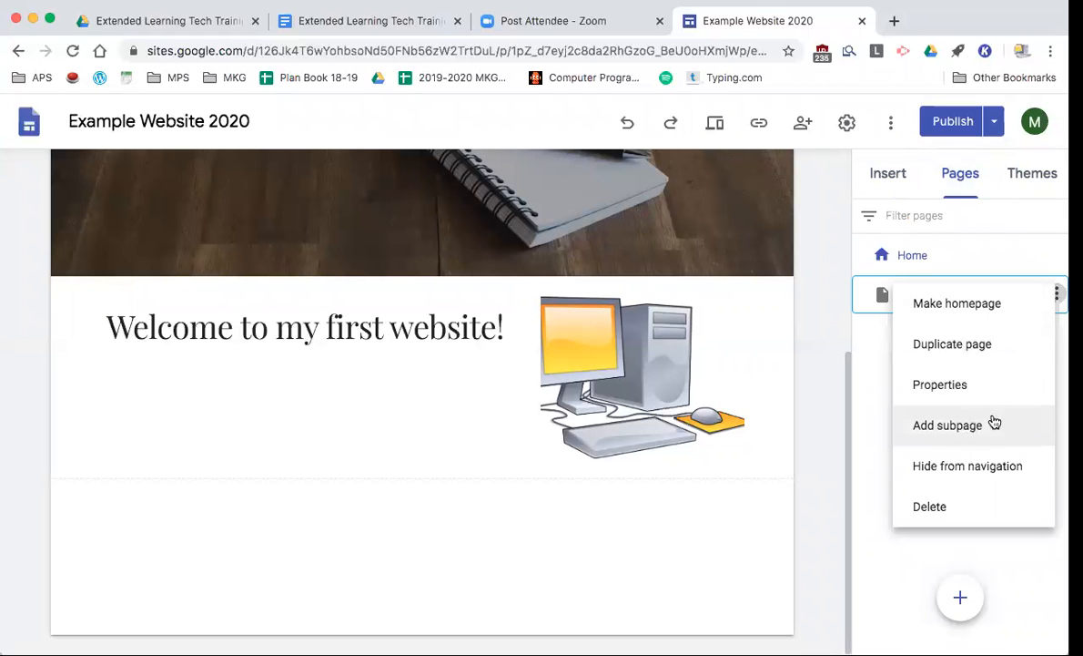
left_click(967, 436)
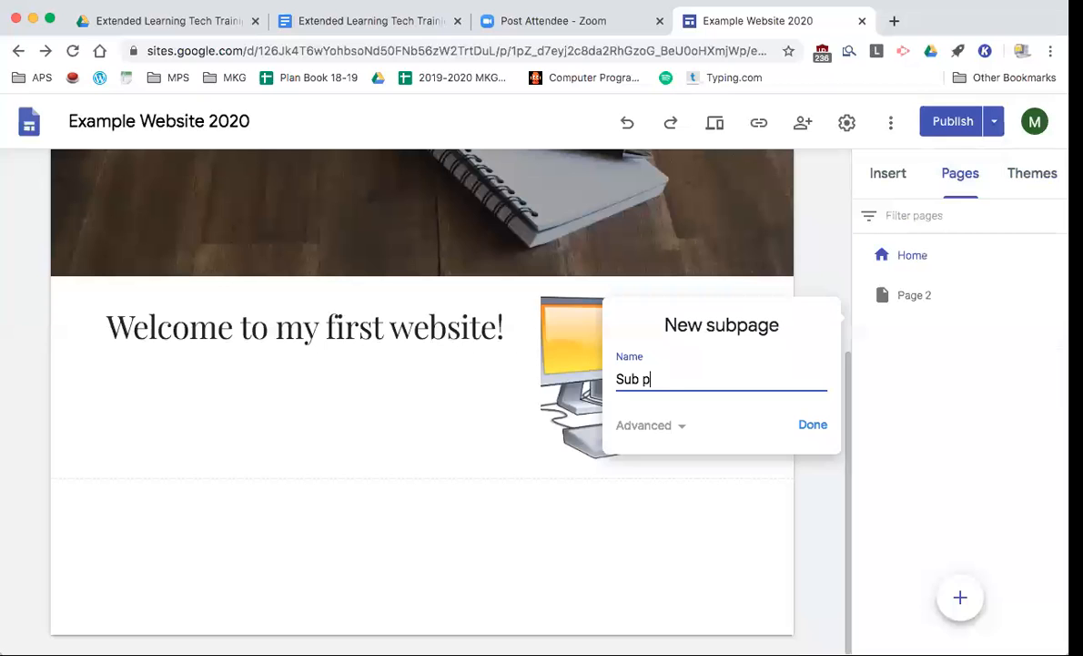
key("Return")
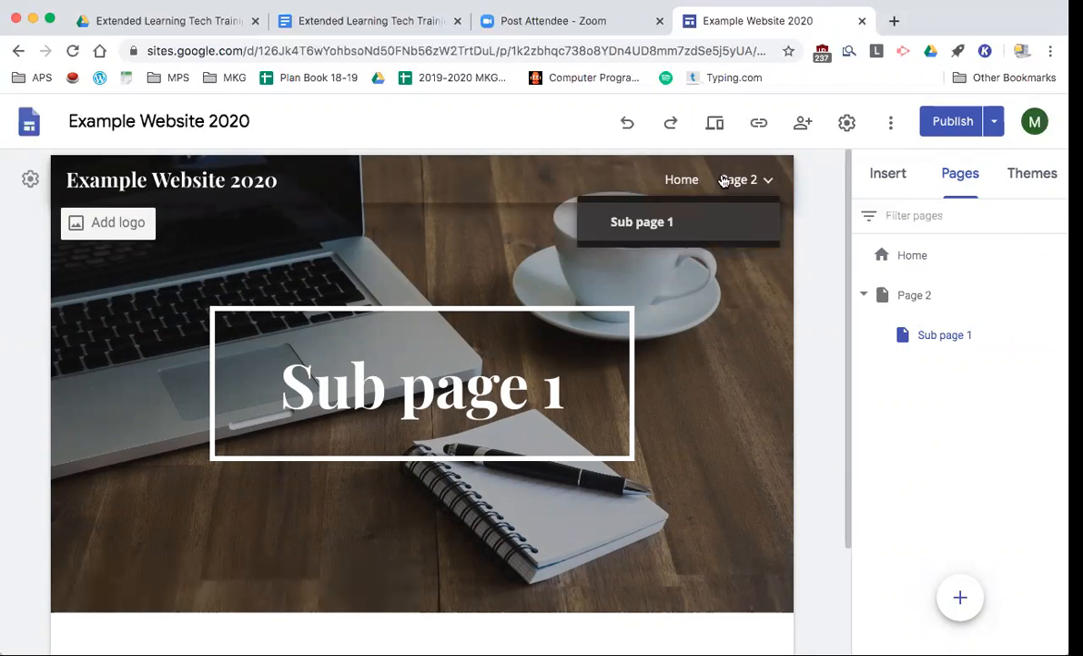
mouse_move(717, 184)
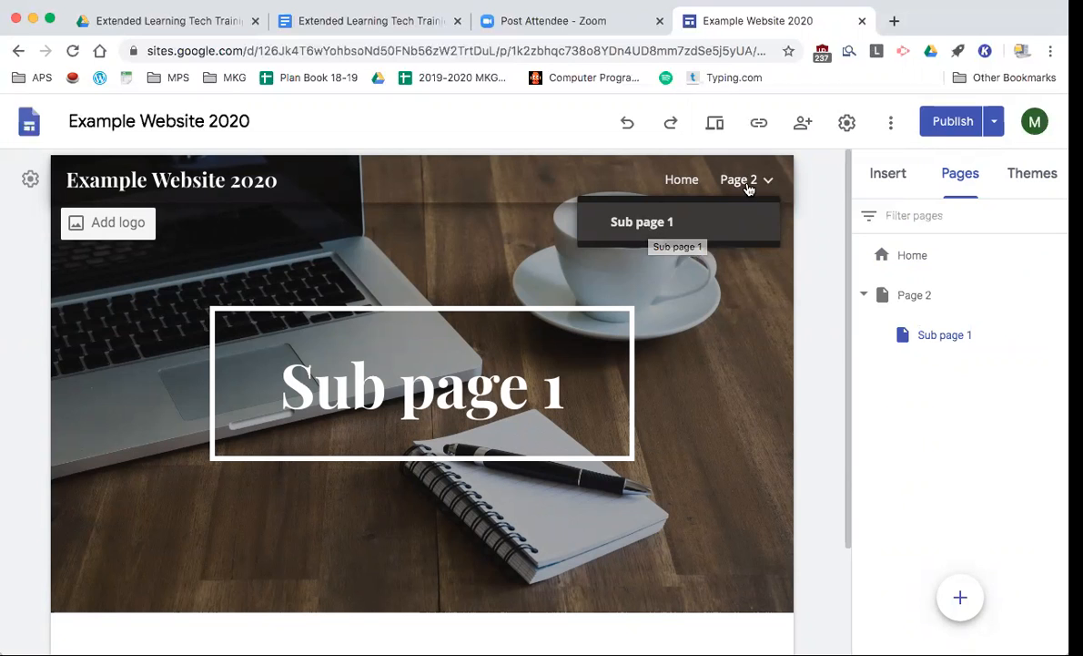
- Check Sub page 1 from Page 2's navigation dropdown, then return to Page 2
left_click(739, 181)
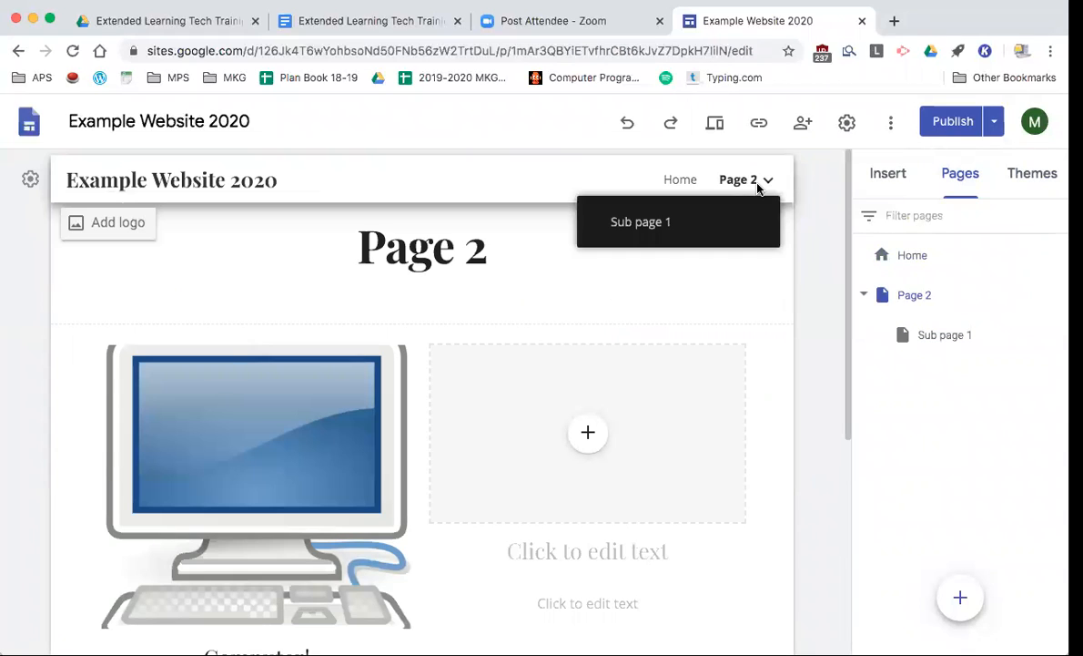
left_click(659, 228)
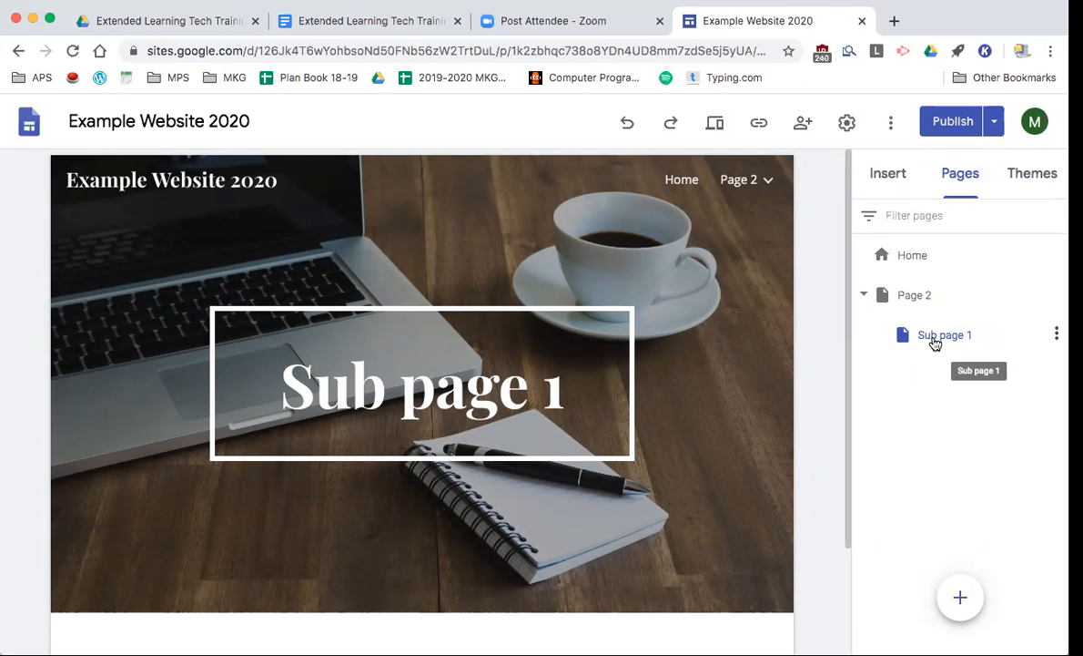
left_click(739, 181)
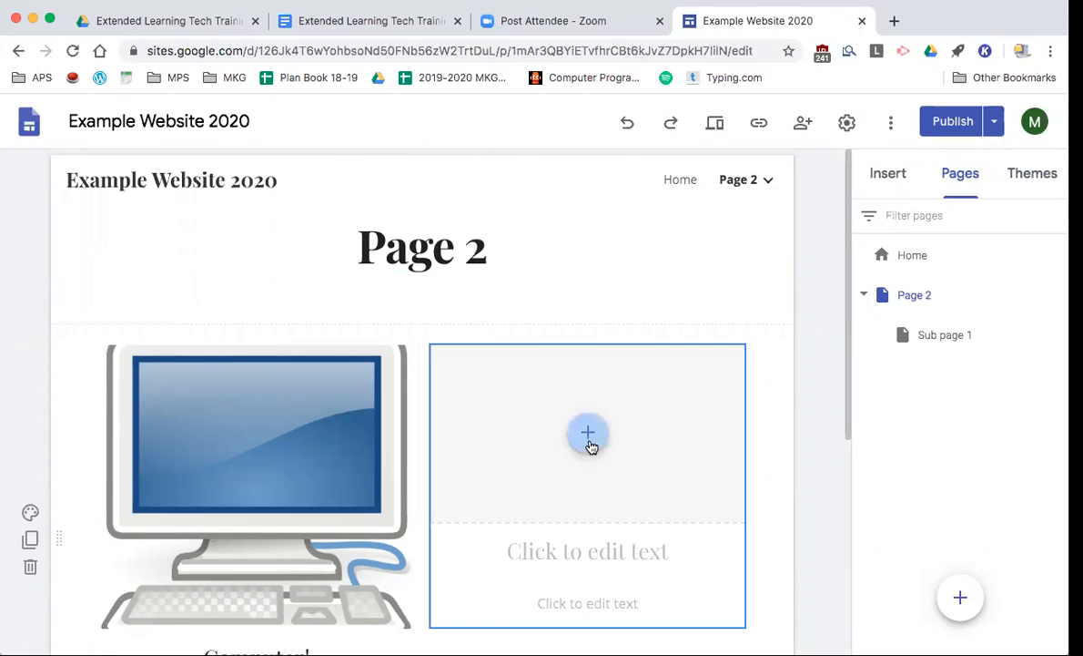
scroll(382, 524, "down", 2)
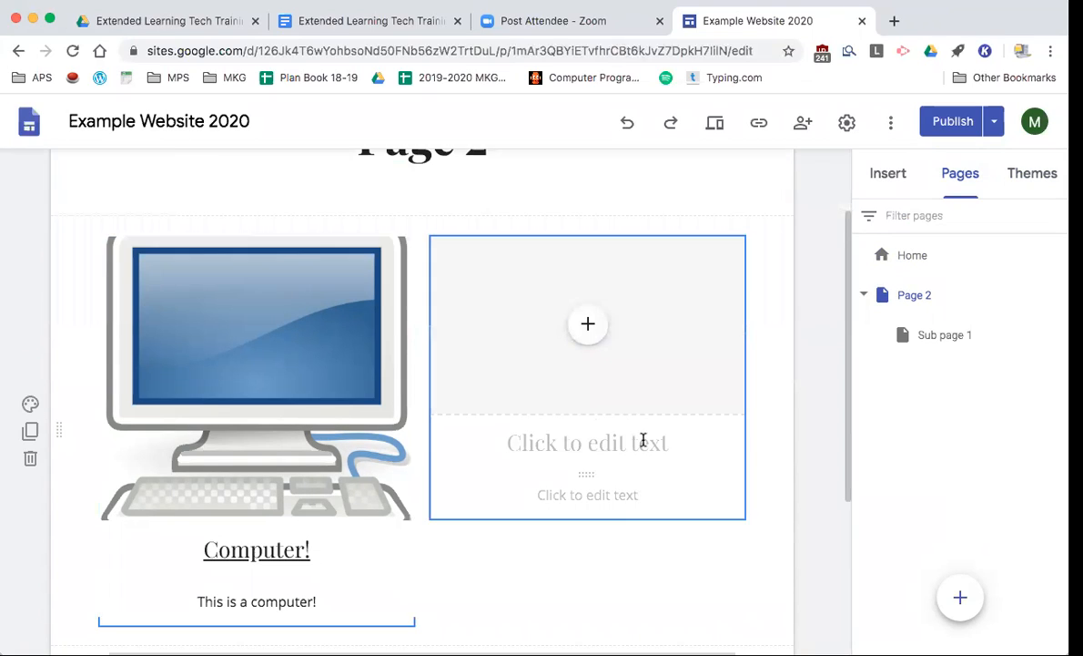
- Type a heading into the placeholder title beside the computer image, briefly reading 'SUB PAGE 2'
left_click(603, 450)
type("SUB ")
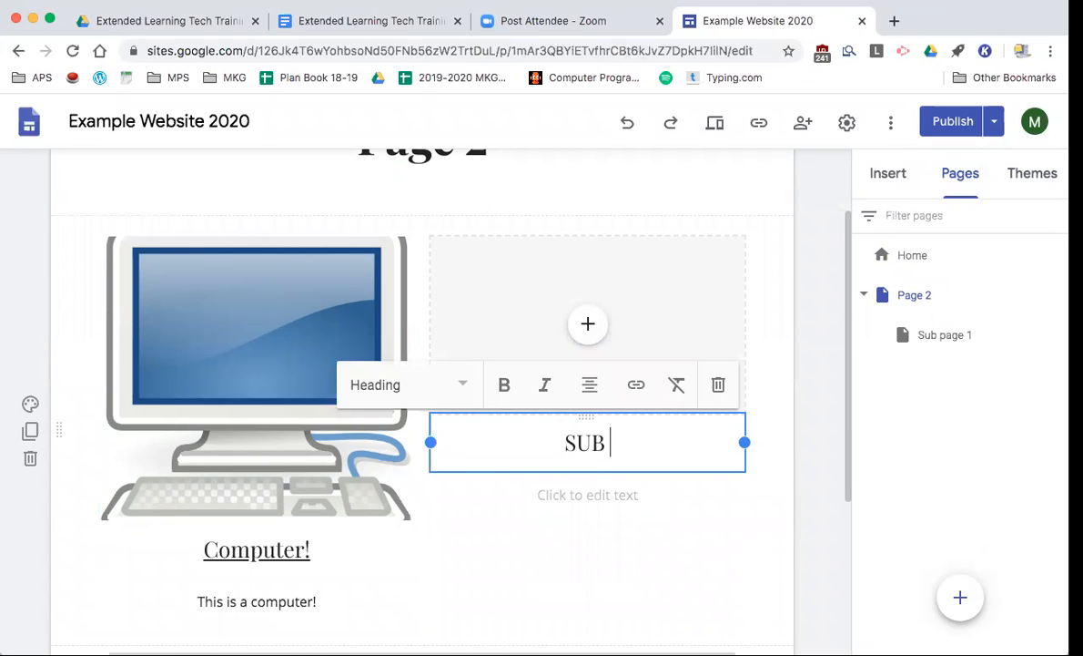
type("PAGE 1")
key("BackSpace")
type("2")
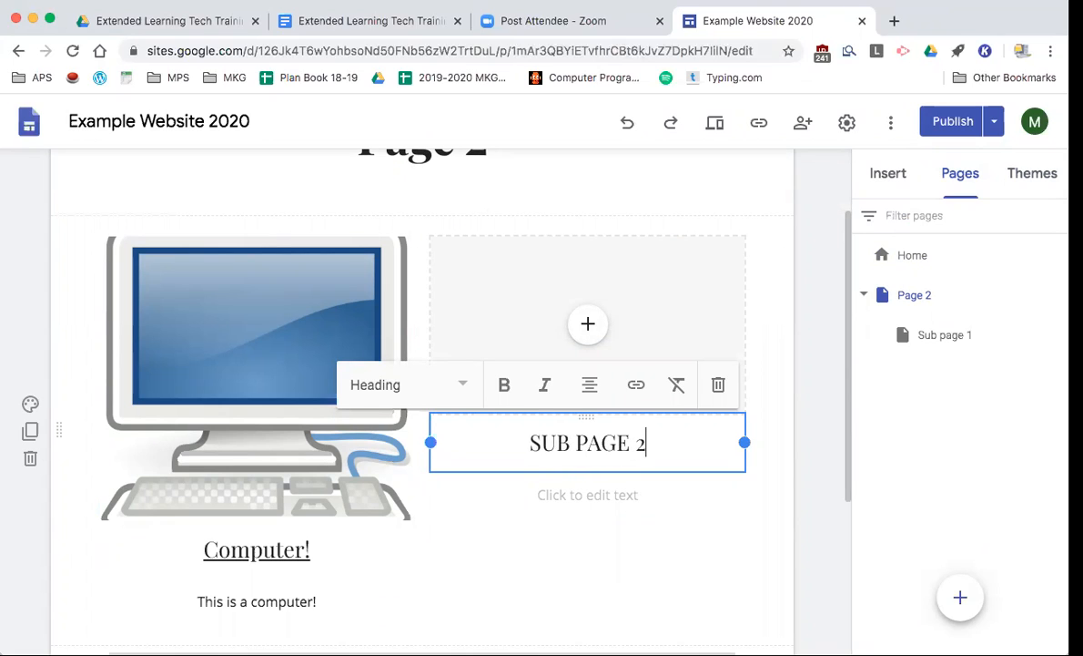
left_click_drag(648, 442, 512, 439)
left_click(636, 384)
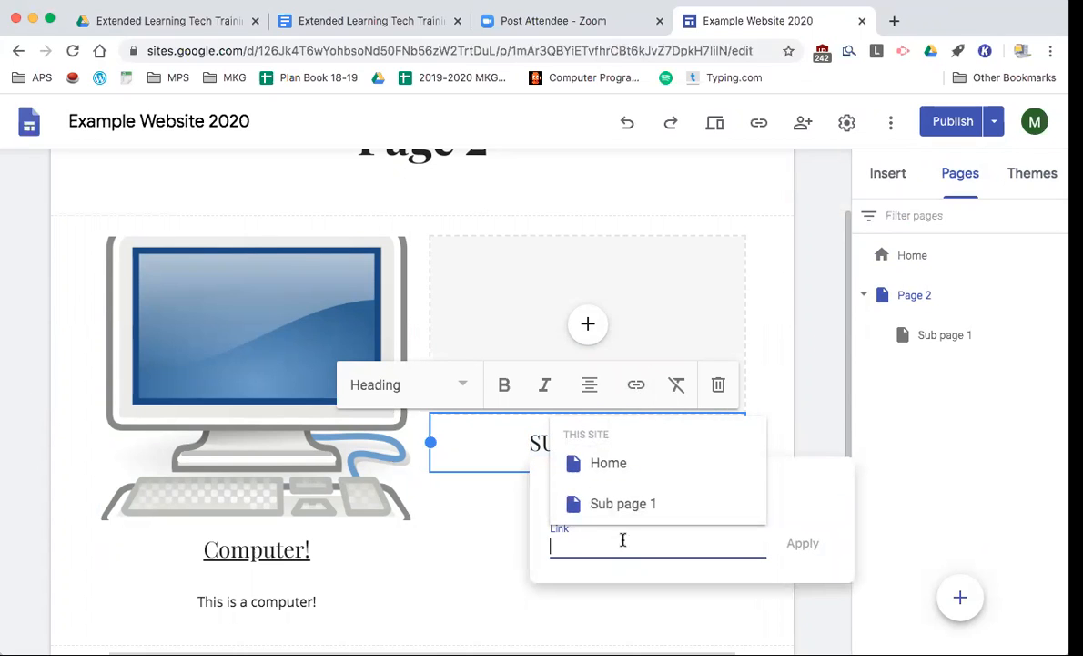
left_click(515, 451)
- Correct the heading to 'SUB PAGE 1' and link it to Sub page 1
left_click(649, 441)
key("BackSpace")
type("1")
left_click_drag(658, 448, 495, 413)
left_click(636, 386)
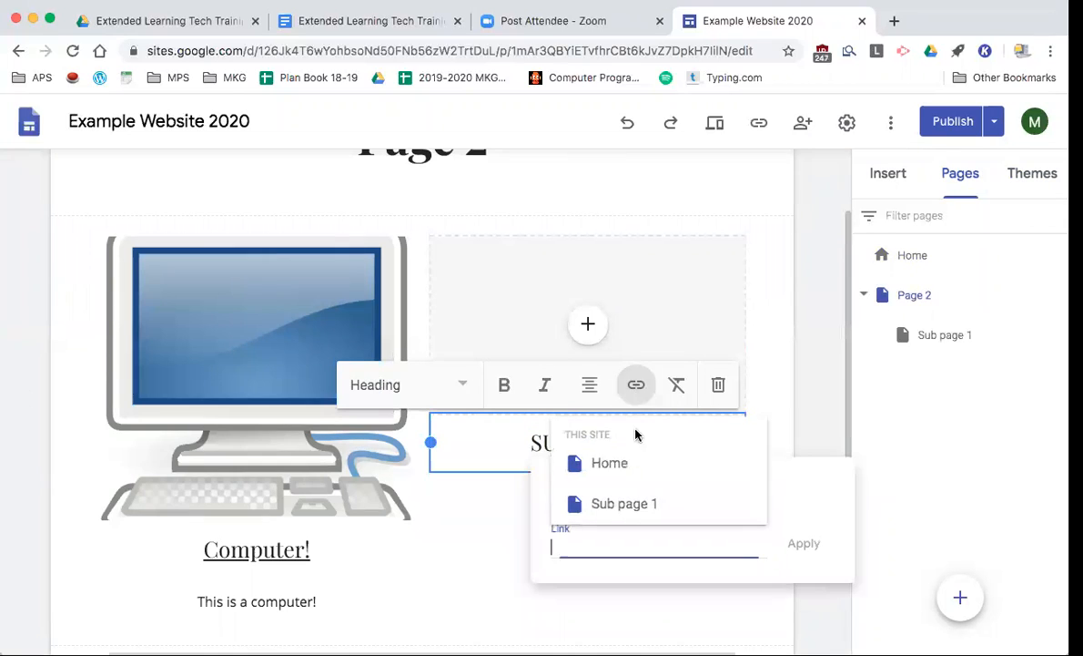
left_click(629, 504)
left_click(806, 542)
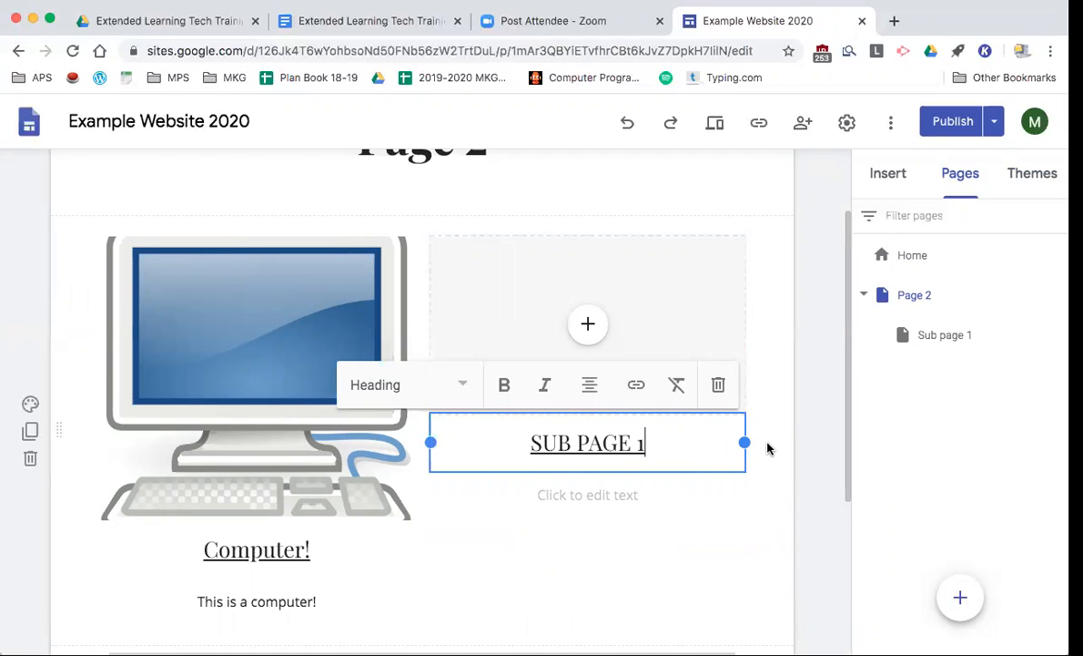
scroll(770, 444, "up", 2)
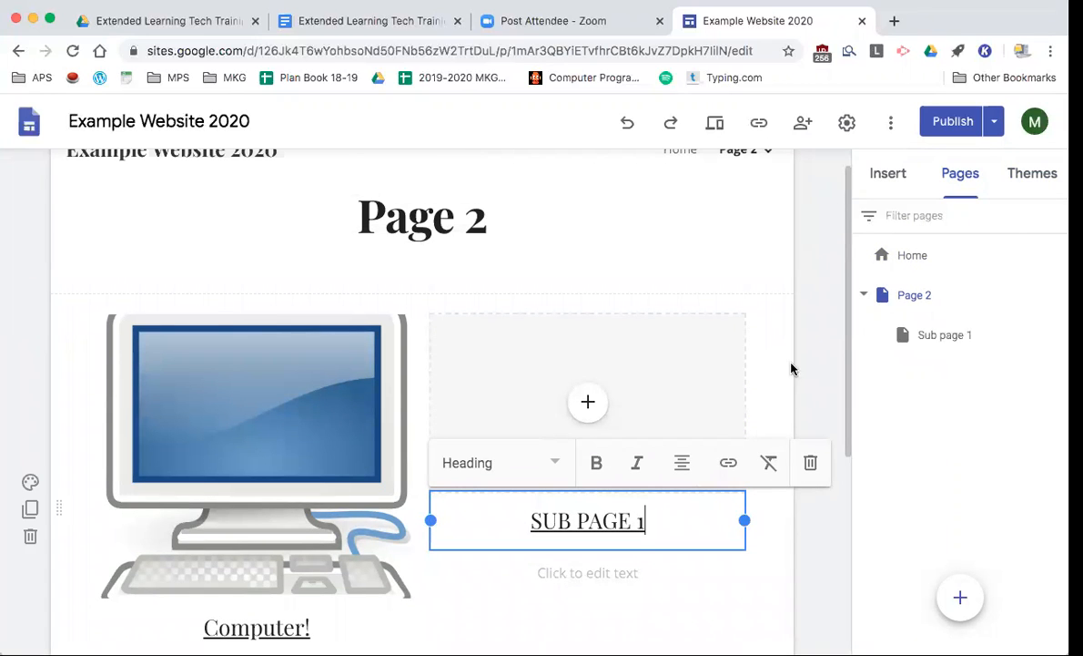
scroll(791, 368, "up", 1)
- Deselect the SUB PAGE 1 heading and go to the Home page
left_click(813, 290)
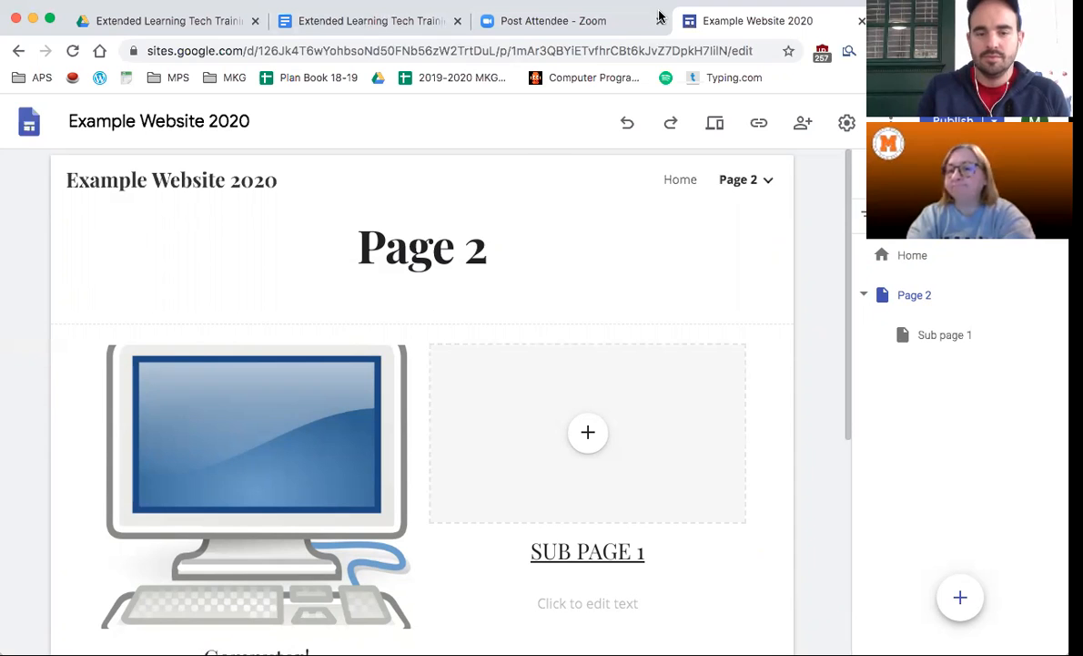
left_click(682, 179)
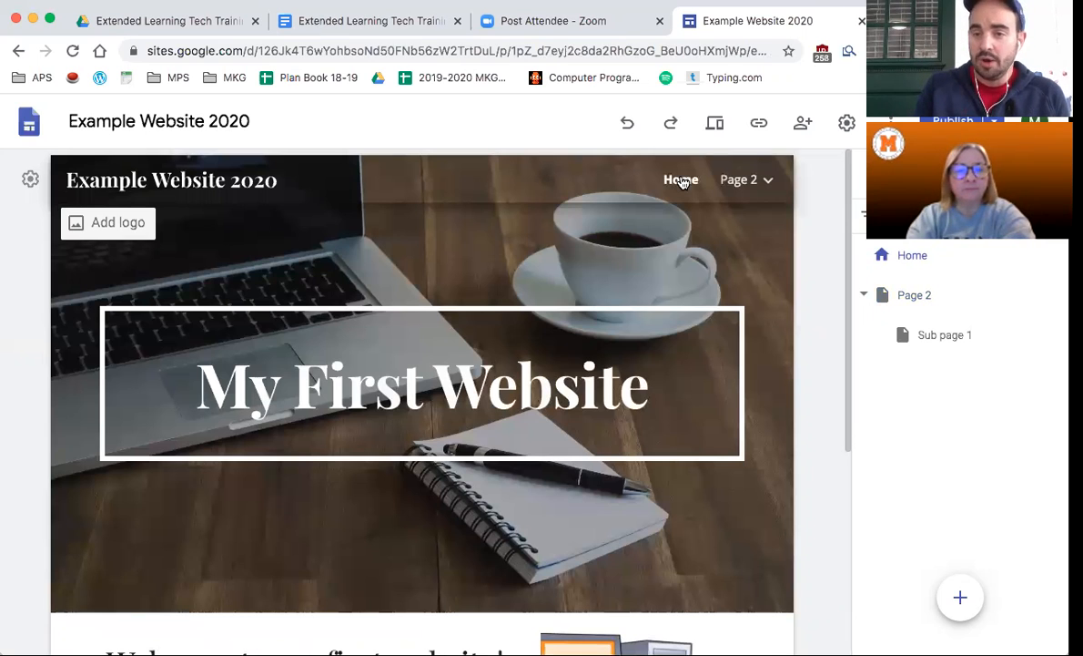